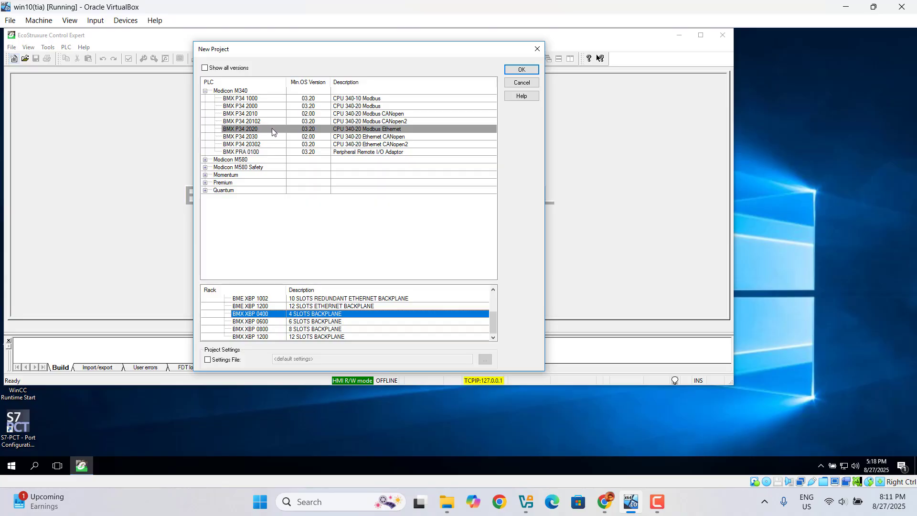
# - Create the new project with the BMX P34 2020 CPU and the 4-slot BMX XBP 0400 backplane
pyautogui.click(524, 73)
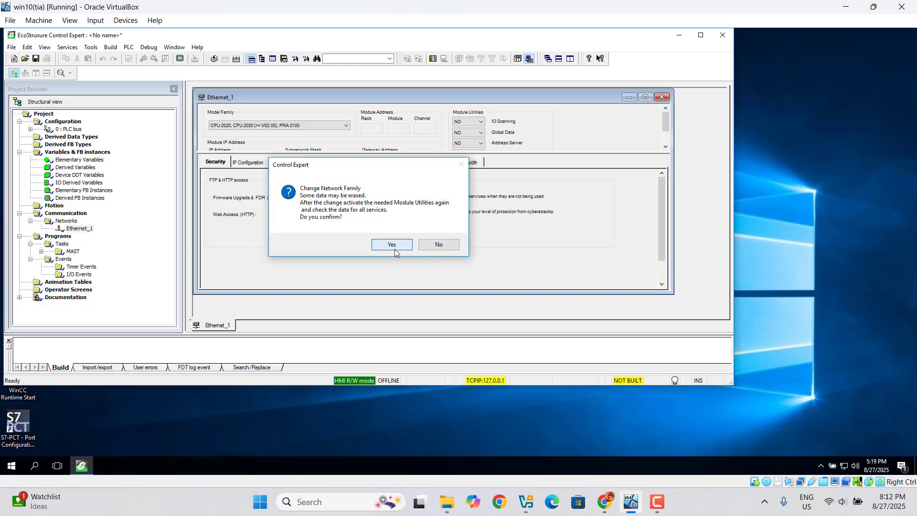
# - Accept changing Ethernet_1's model family to CPU 2020, CPU 2030 (>= V02.00), PRA 0100, set SMTP to YES, and show its IP configuration
pyautogui.click(392, 245)
pyautogui.click(481, 122)
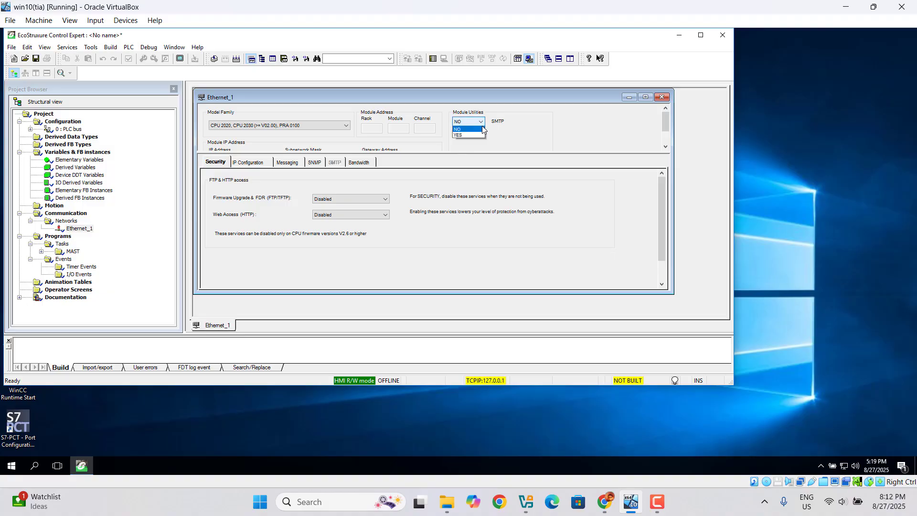
pyautogui.click(469, 136)
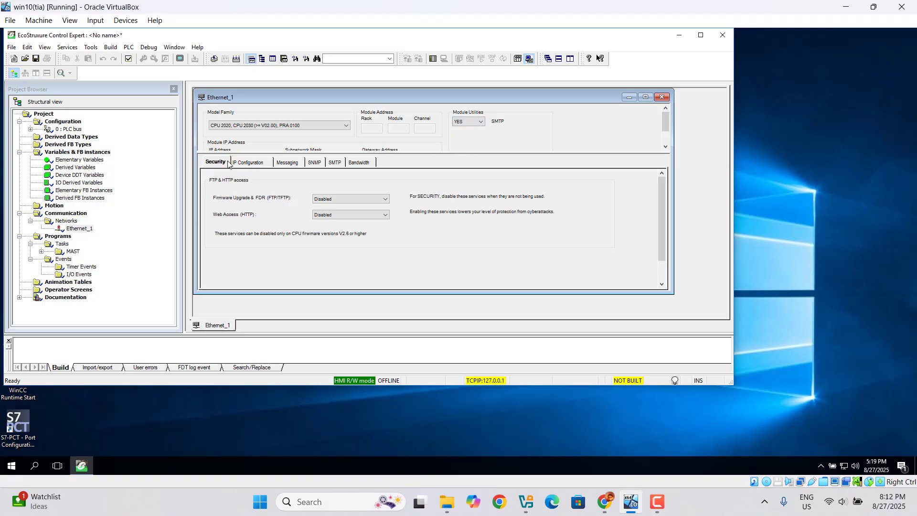
pyautogui.click(248, 162)
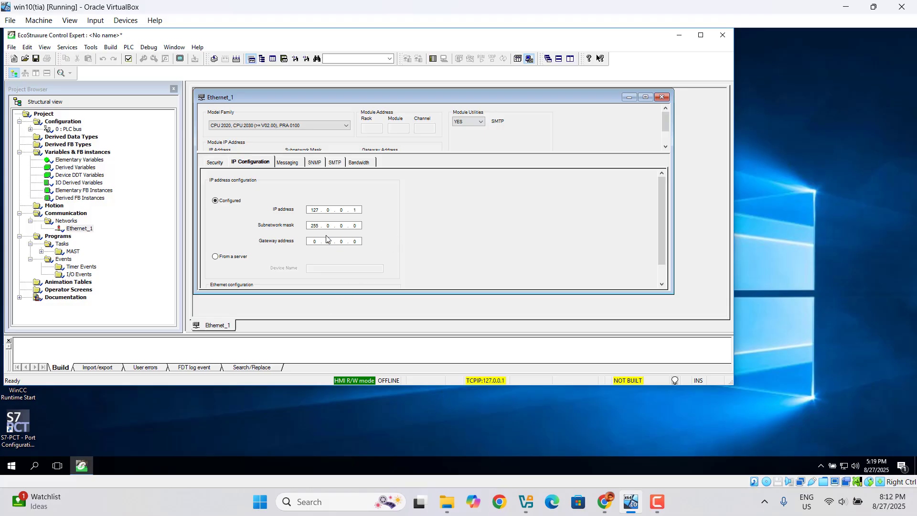
# - Open the PLC bus and bring up the settings of the BMX P34 2020 CPU's built-in Ethernet port
pyautogui.click(71, 129)
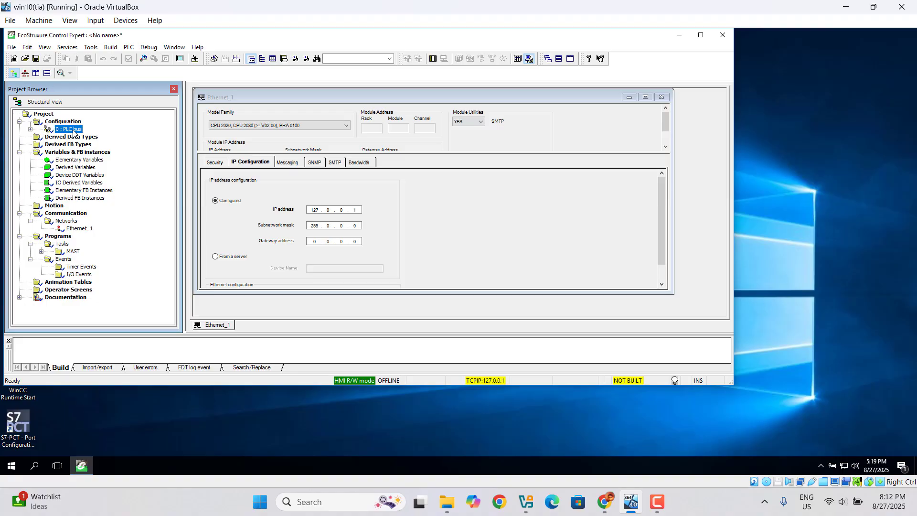
pyautogui.doubleClick(73, 129)
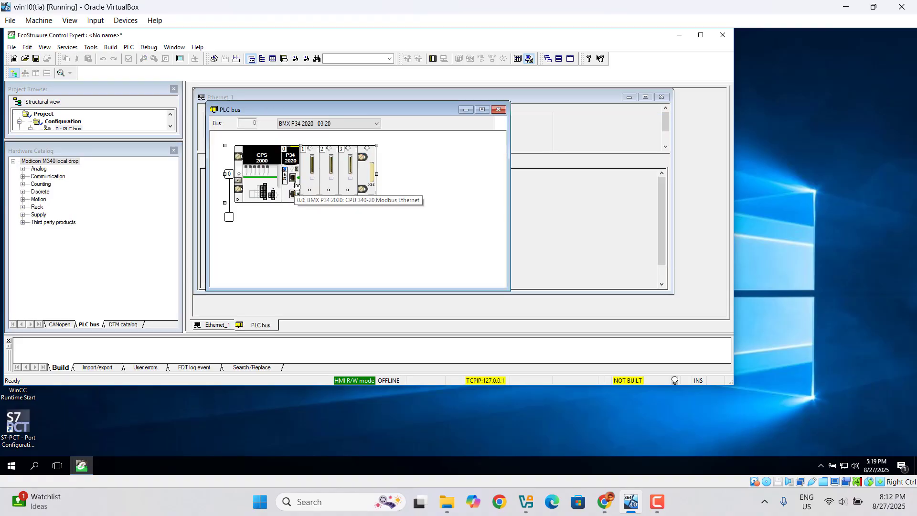
pyautogui.doubleClick(291, 179)
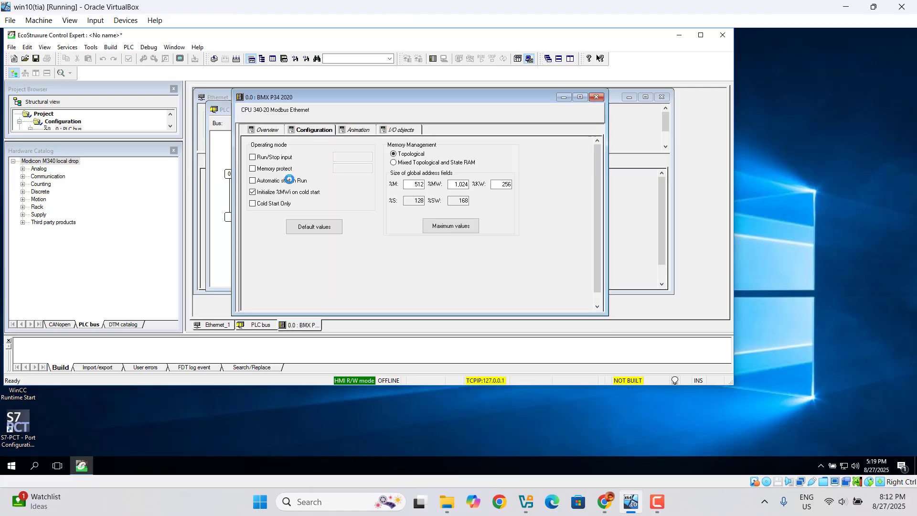
pyautogui.click(596, 97)
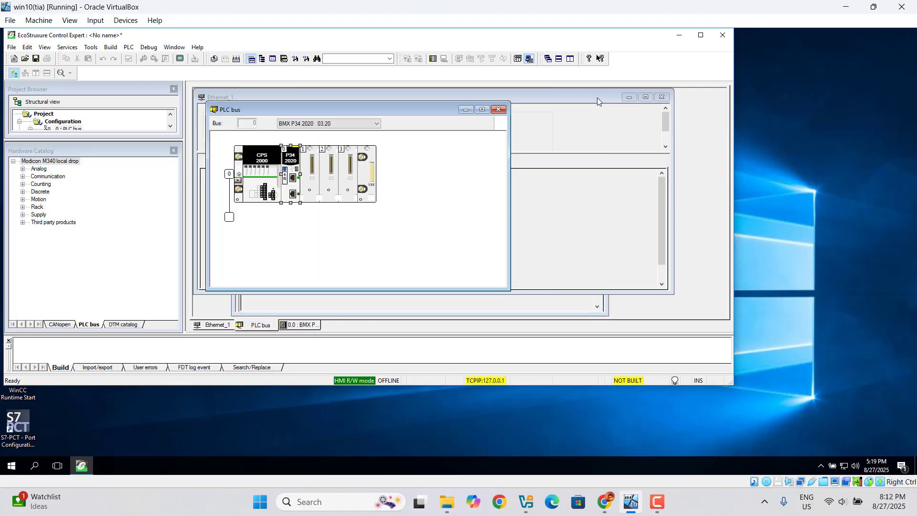
pyautogui.doubleClick(293, 179)
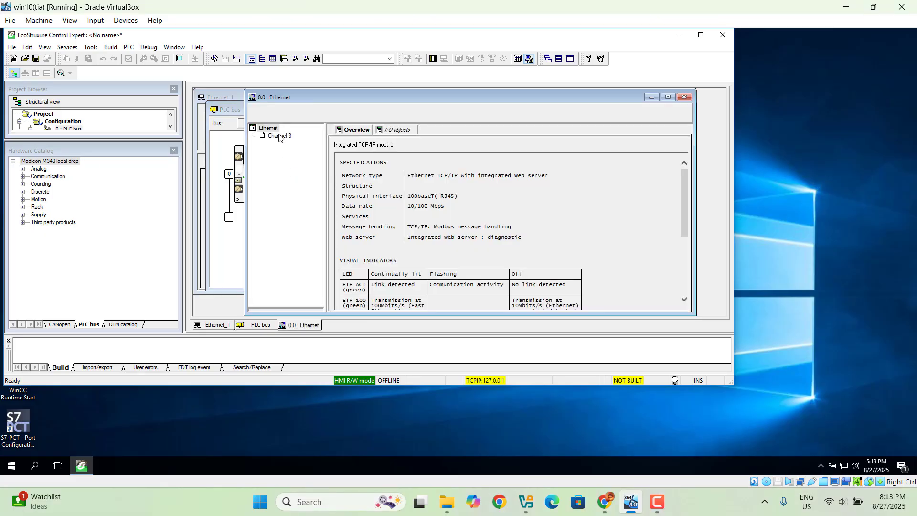
# - Set Channel 3 of the Ethernet port to the ETH TCP IP function and link it to the Ethernet_1 network
pyautogui.click(279, 136)
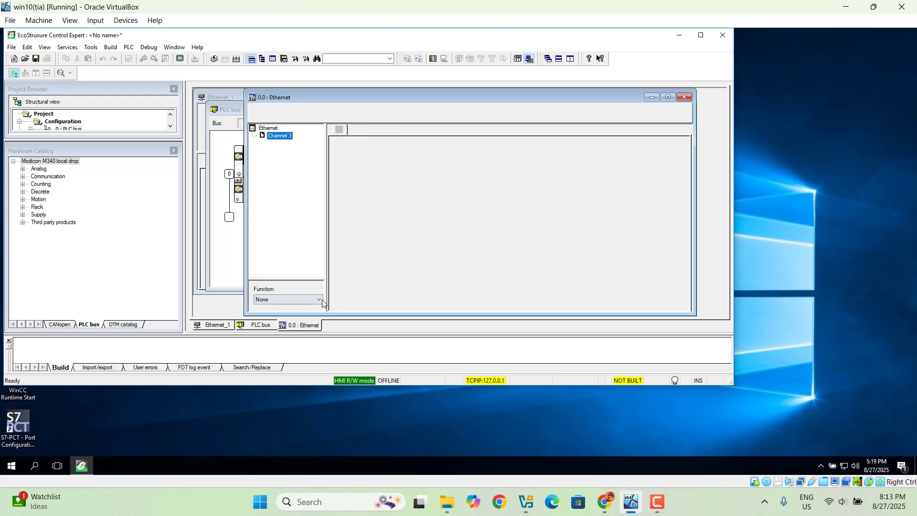
pyautogui.click(306, 300)
pyautogui.click(297, 308)
pyautogui.click(317, 300)
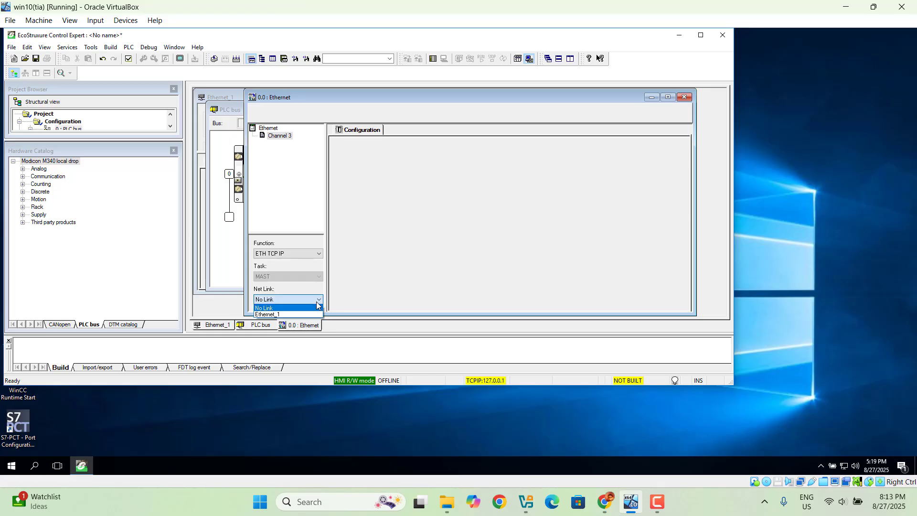
pyautogui.click(288, 313)
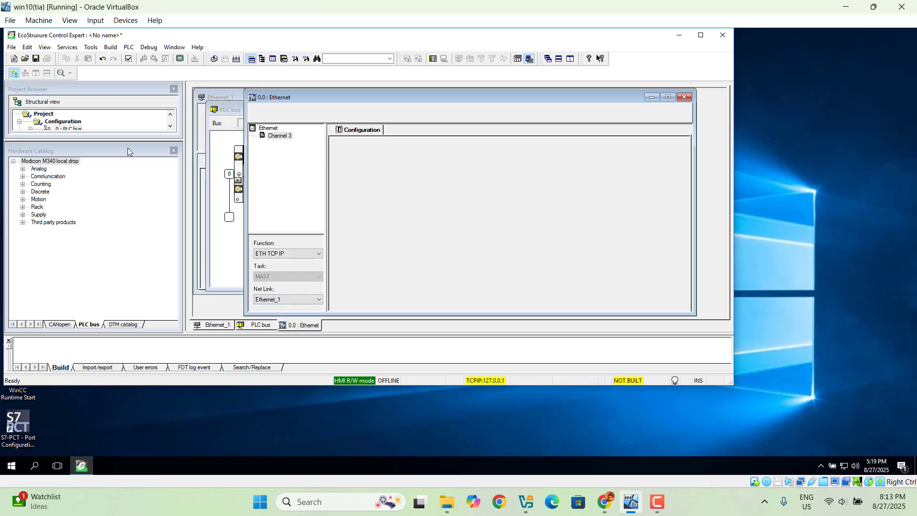
# - Enlarge the project browser to show the Communication networks and validate the Ethernet port configuration
pyautogui.moveTo(122, 138); pyautogui.dragTo(123, 238)
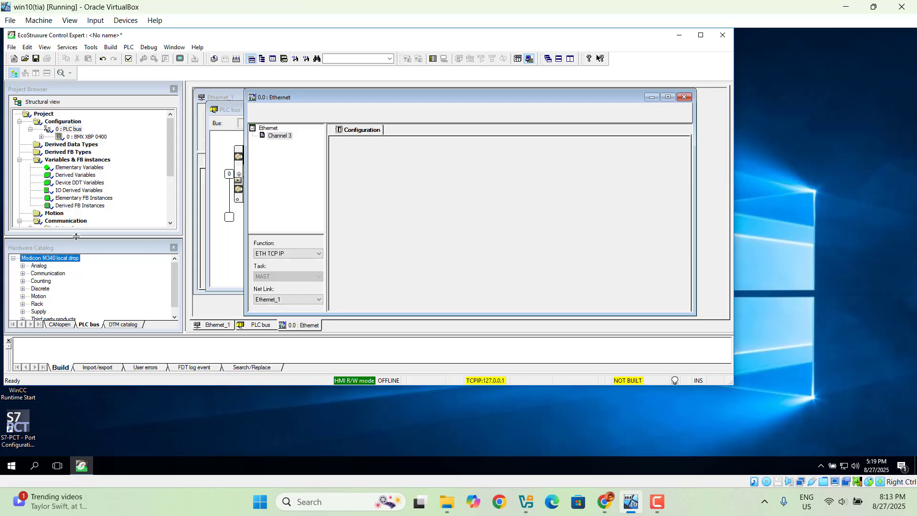
pyautogui.moveTo(75, 236); pyautogui.dragTo(65, 305)
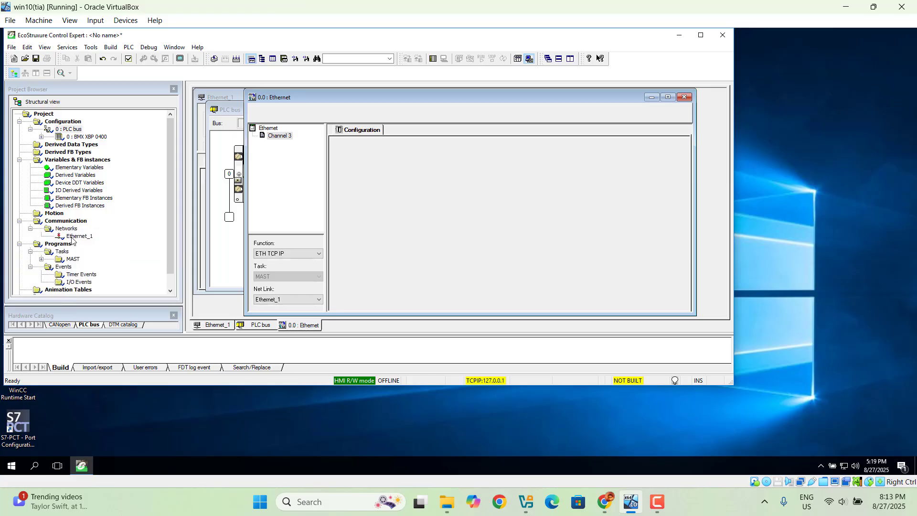
pyautogui.click(129, 59)
# - Close the Ethernet port, PLC bus and Ethernet_1 windows, accepting the network modifications
pyautogui.click(685, 98)
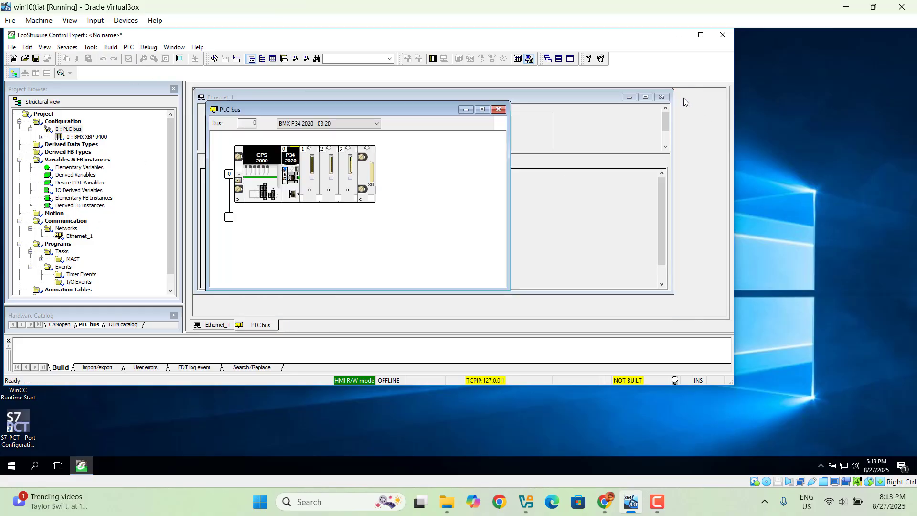
pyautogui.click(499, 110)
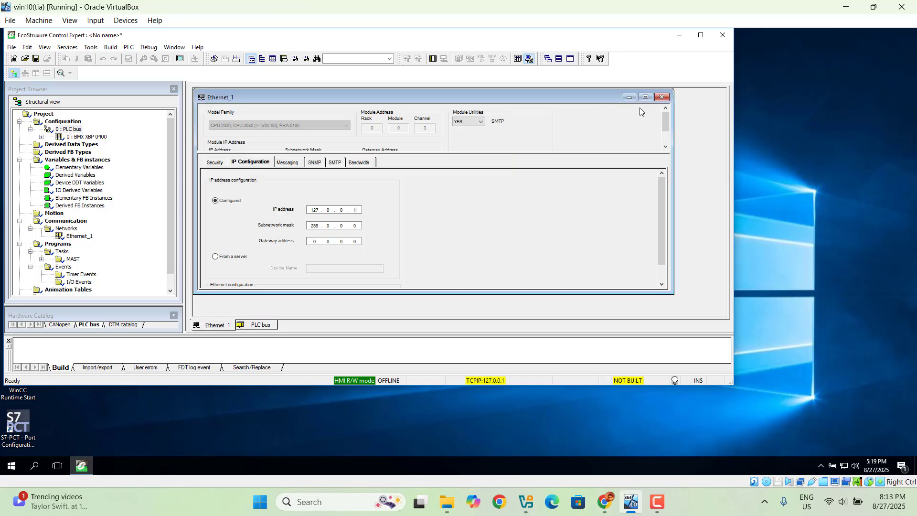
pyautogui.click(665, 99)
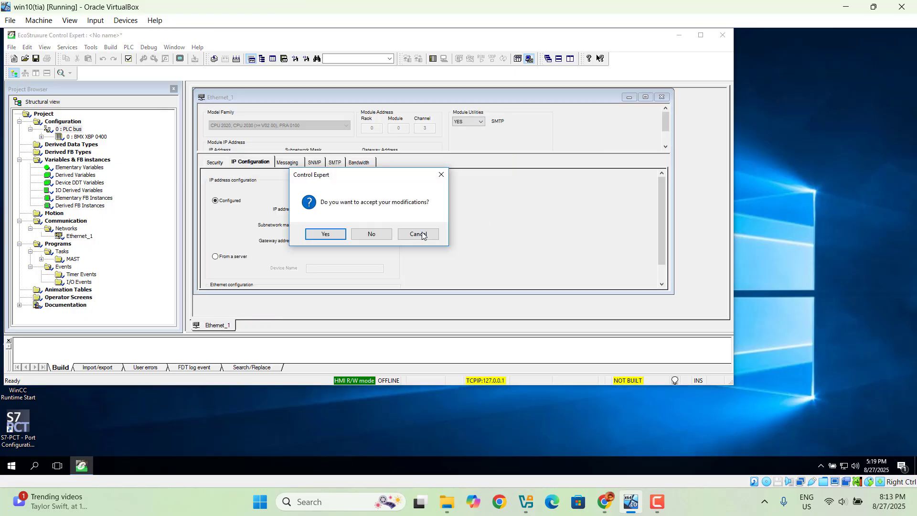
pyautogui.click(324, 234)
# - Add a BOOL variable named start in the first row of the Data Editor
pyautogui.click(225, 128)
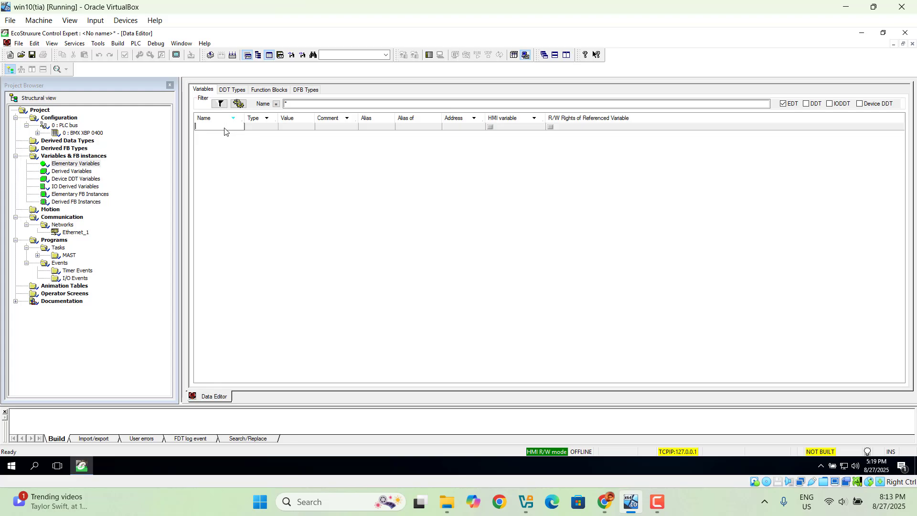
pyautogui.write('start')
pyautogui.press('Return')
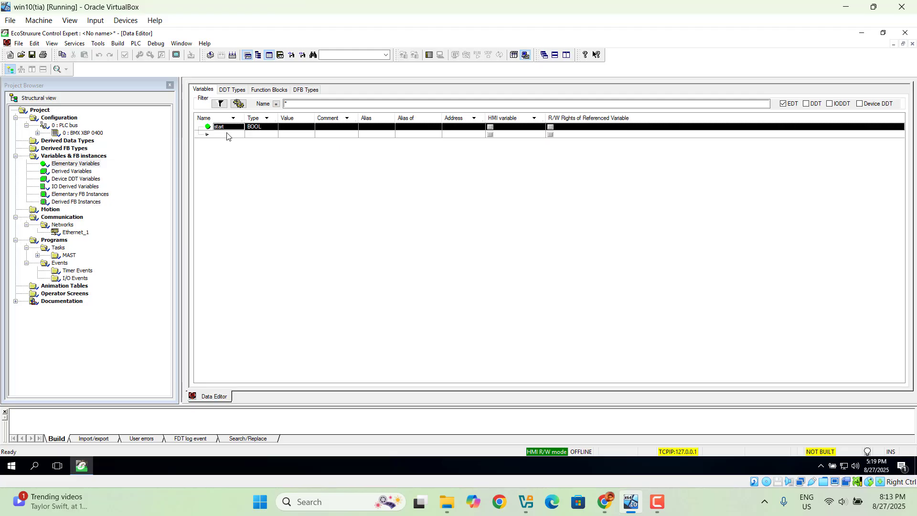
# - Add a BOOL variable named stop below the start variable
pyautogui.click(226, 135)
pyautogui.click(227, 136)
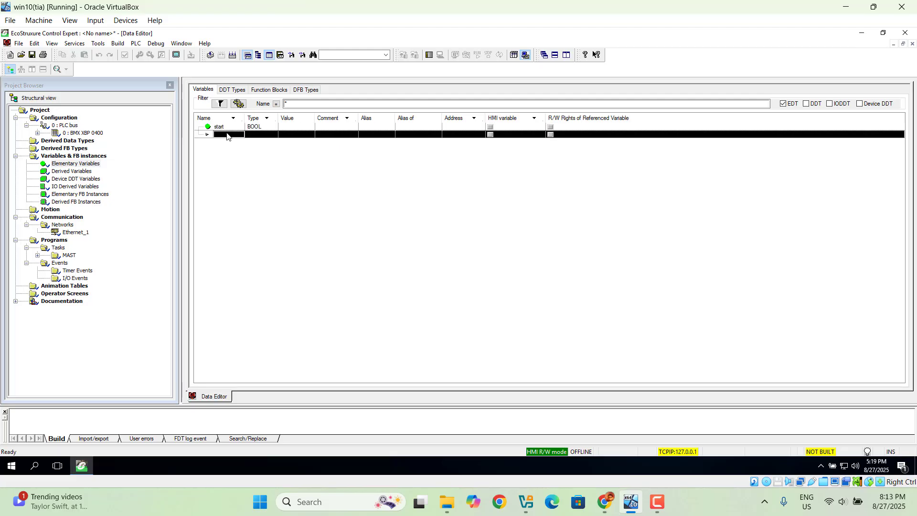
pyautogui.click(226, 136)
pyautogui.write('s')
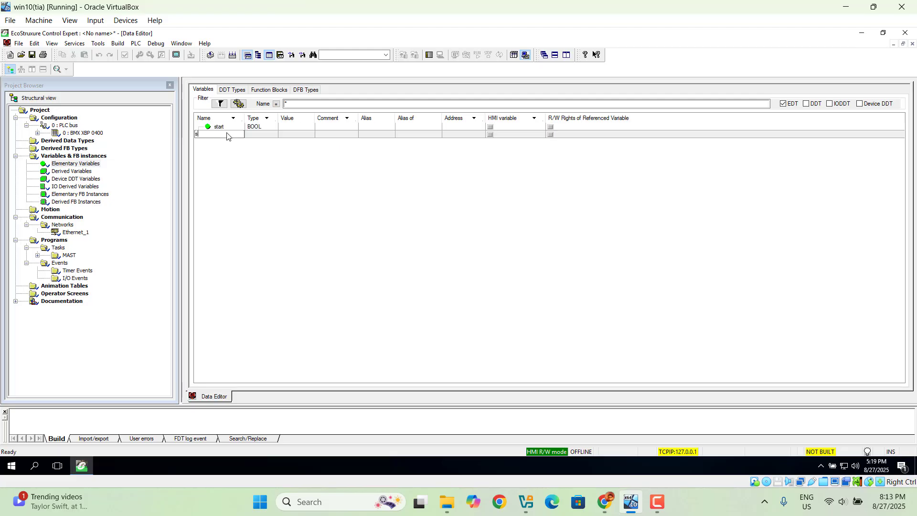
pyautogui.write('top')
pyautogui.press('Left')
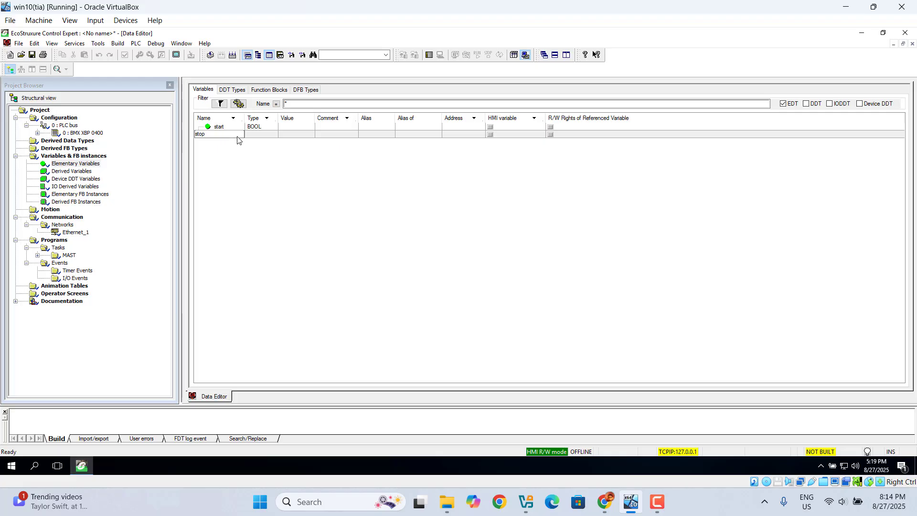
pyautogui.write('o')
pyautogui.press('Return')
# - Add a BOOL variable named run below the stop variable
pyautogui.click(221, 144)
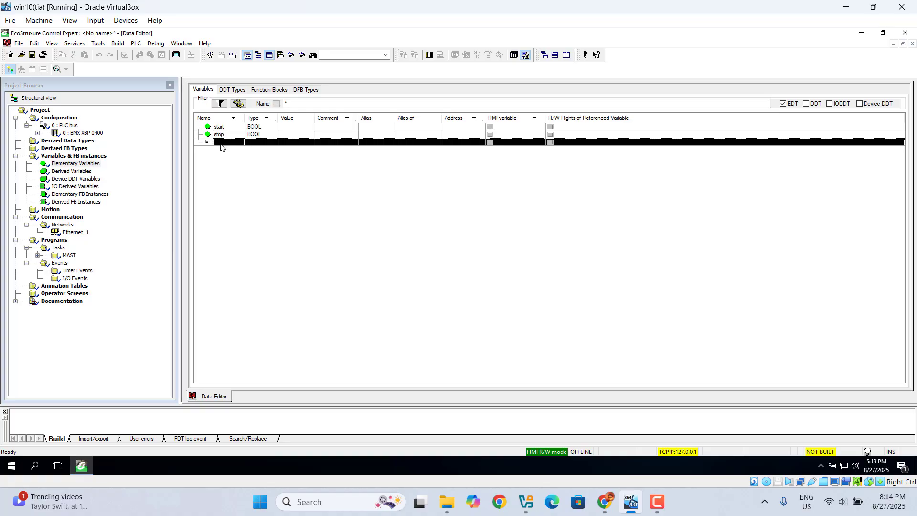
pyautogui.click(221, 144)
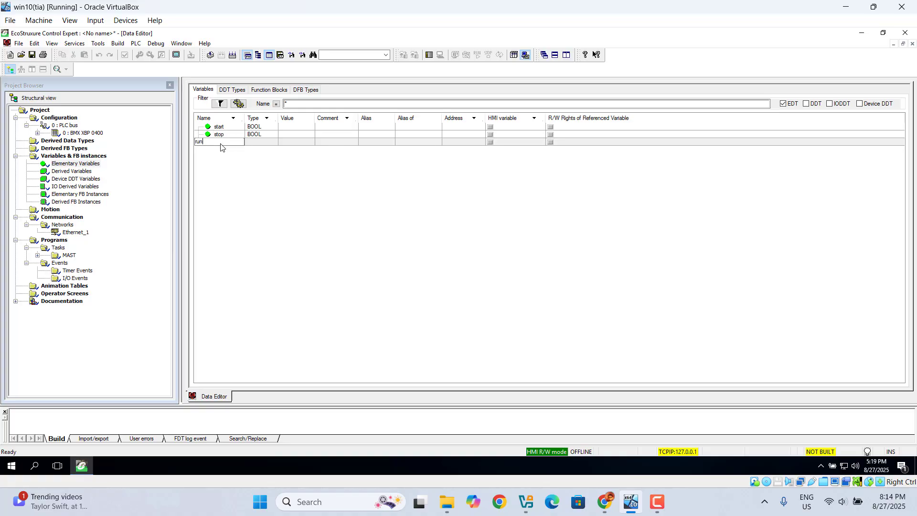
pyautogui.press('Return')
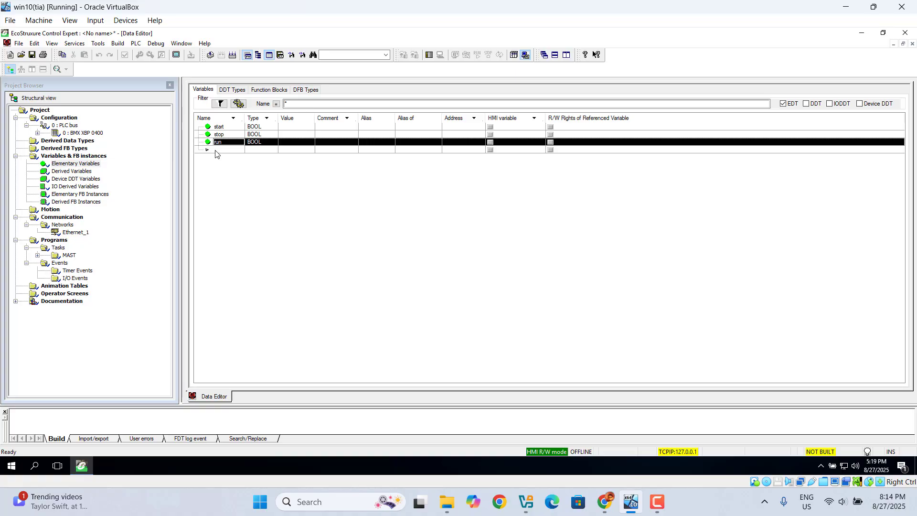
# - Add a variable named int1 below run and set its data type to INT
pyautogui.click(215, 150)
pyautogui.click(215, 150)
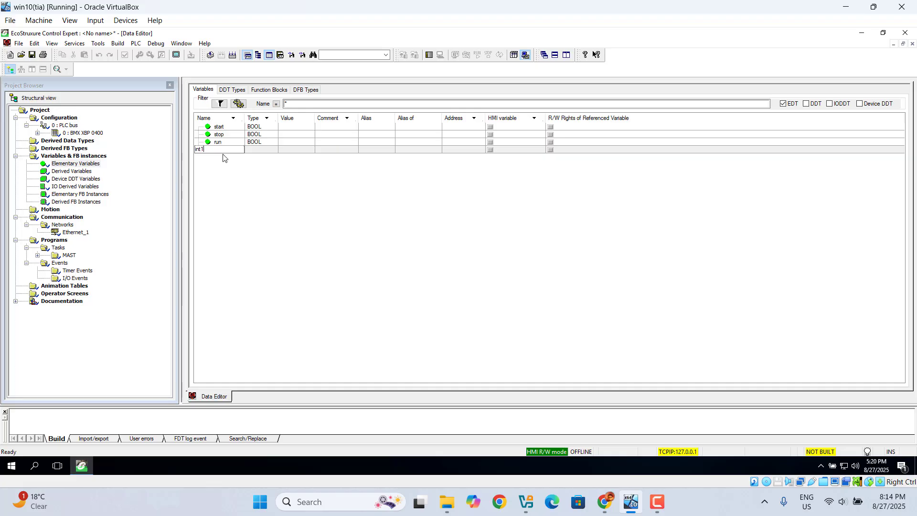
pyautogui.press('Return')
pyautogui.click(258, 150)
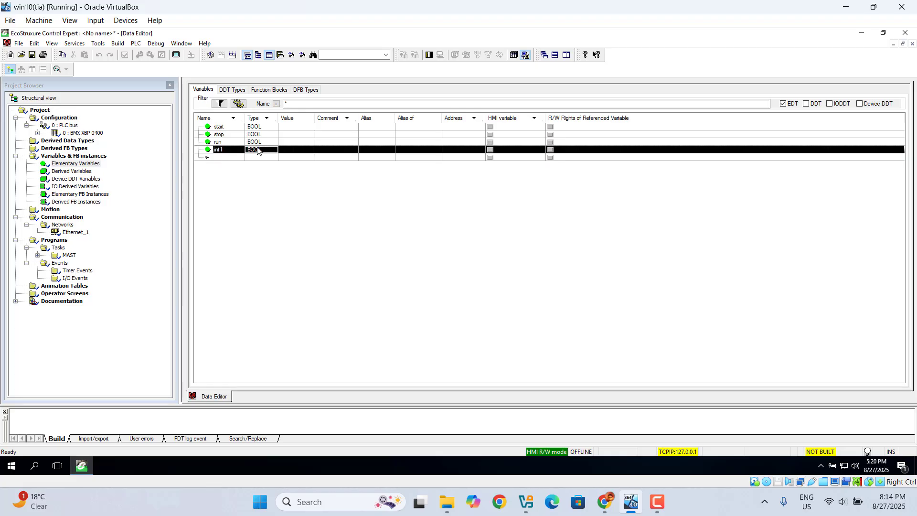
pyautogui.write('int')
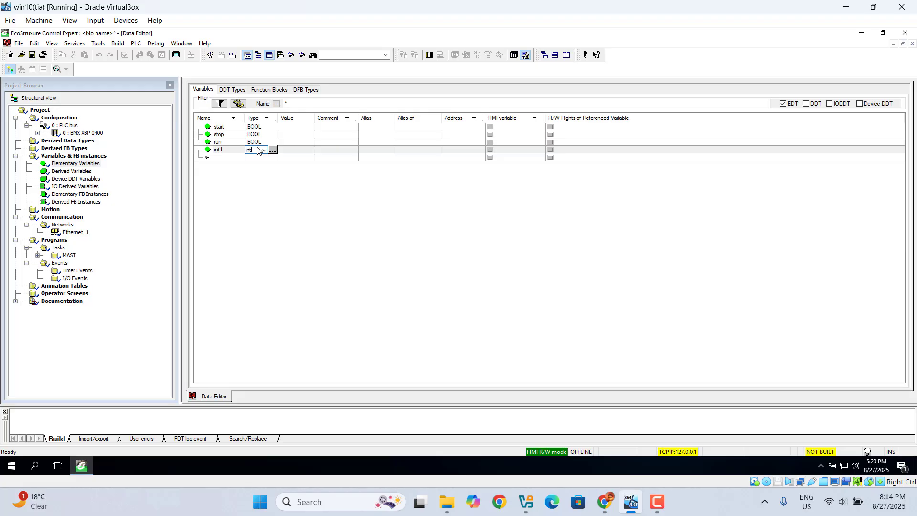
pyautogui.press('Return')
# - Add a variable named int2 below int1 and set its data type to REAL
pyautogui.click(220, 157)
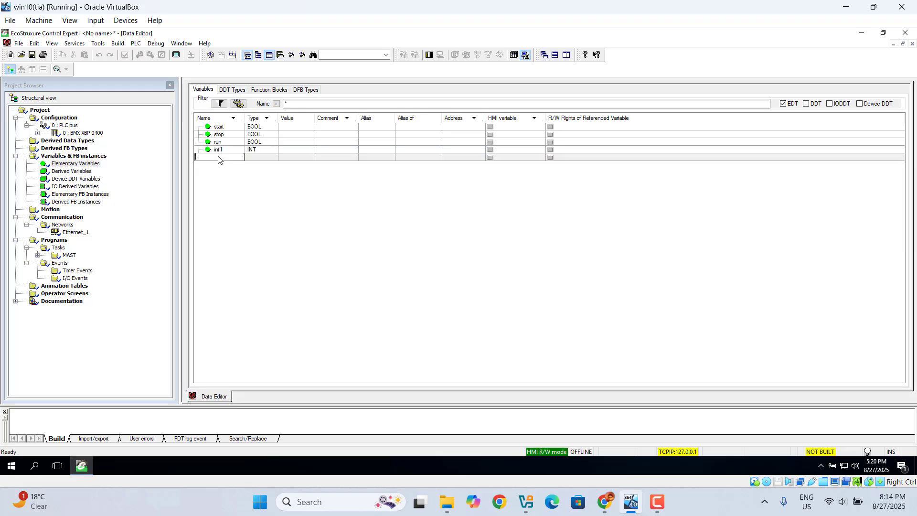
pyautogui.write('int2')
pyautogui.press('Return')
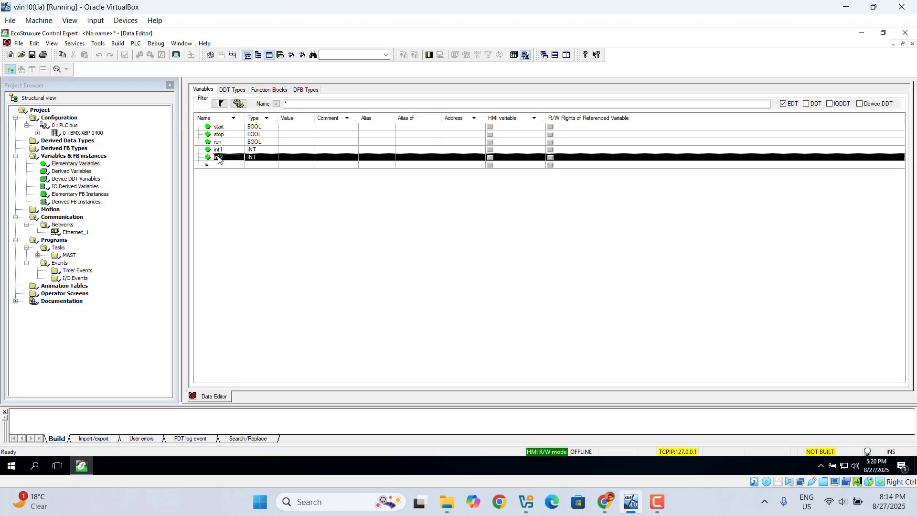
pyautogui.click(257, 158)
pyautogui.click(257, 159)
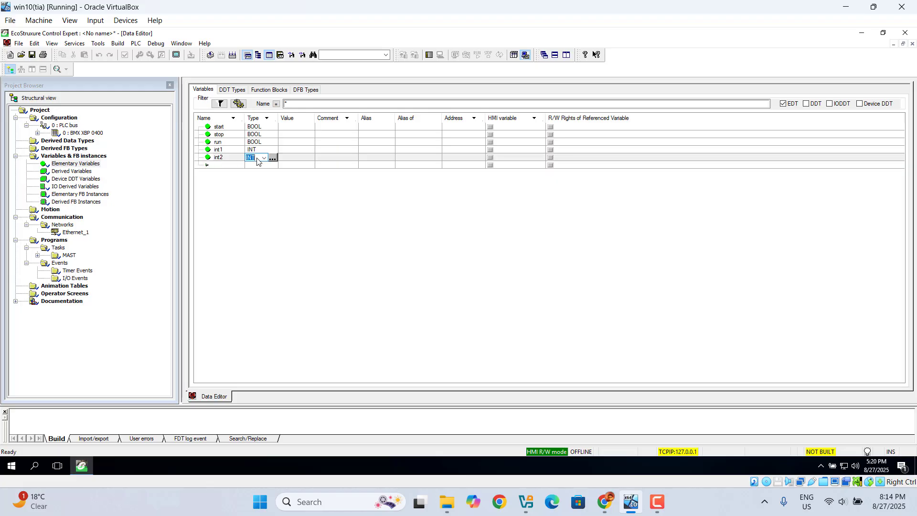
pyautogui.press('BackSpace')
pyautogui.write('real')
pyautogui.press('Return')
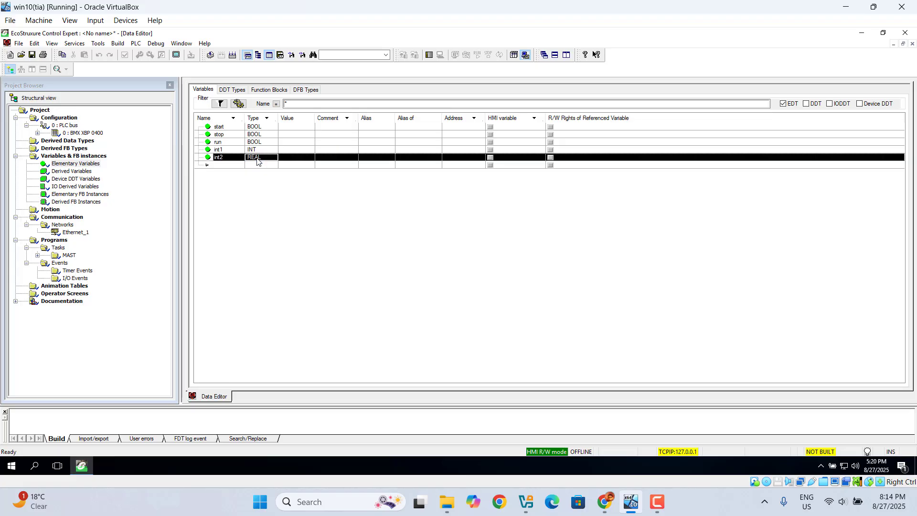
# - Add a variable named speed below int2 and set its data type to INT
pyautogui.click(218, 165)
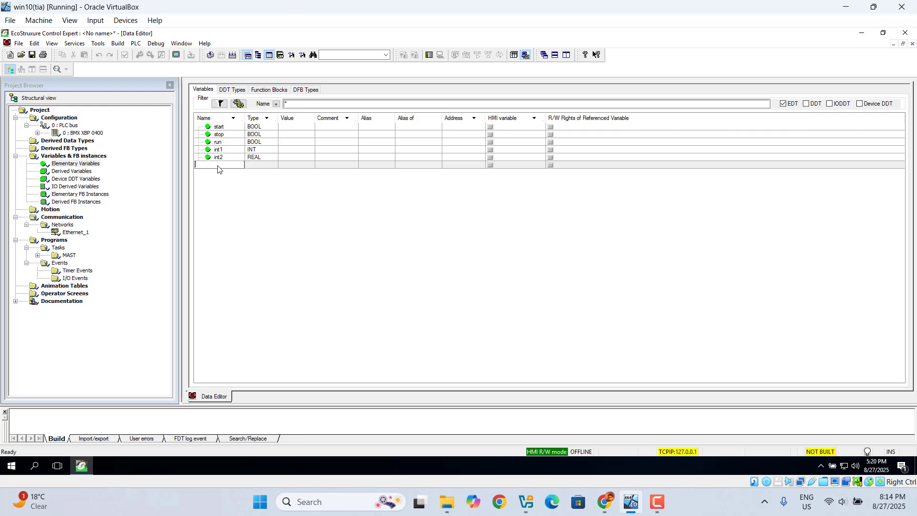
pyautogui.write('peed')
pyautogui.press('Return')
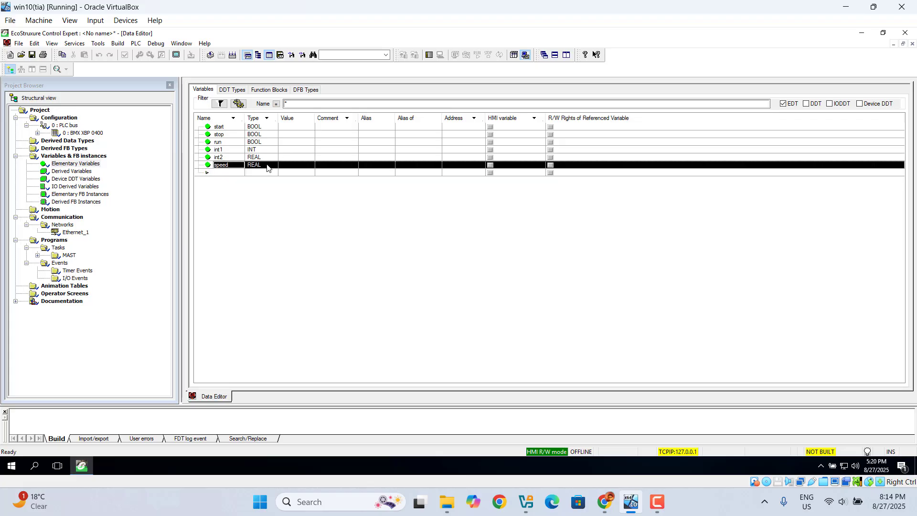
pyautogui.click(267, 167)
pyautogui.click(266, 166)
pyautogui.write('INT')
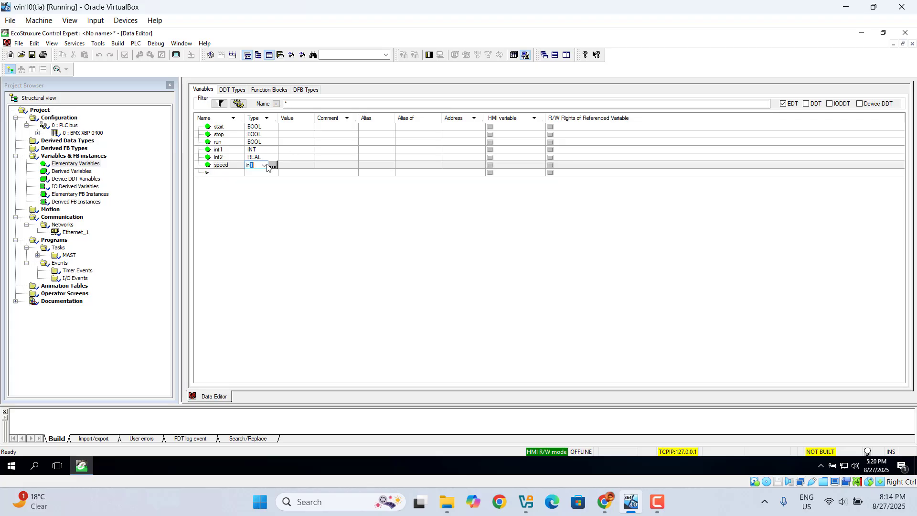
pyautogui.press('Return')
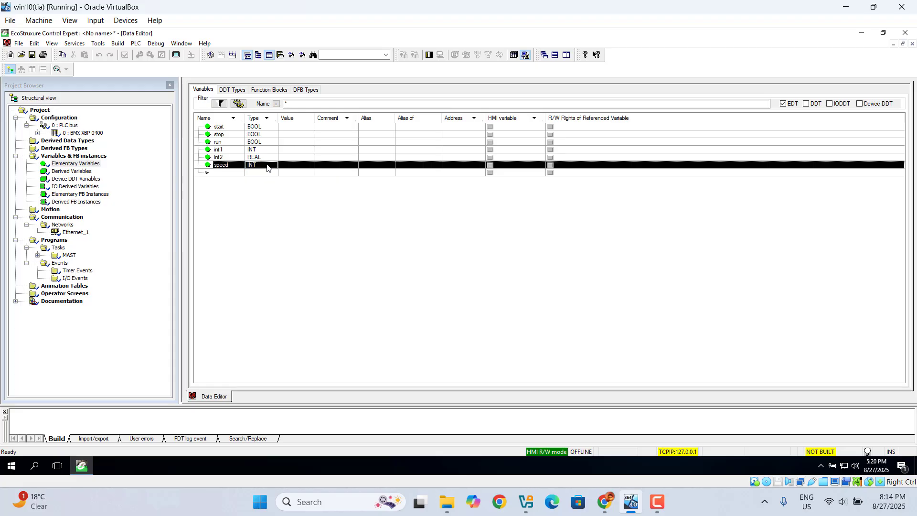
# - Add a variable named temp below speed and set its data type to REAL
pyautogui.click(225, 174)
pyautogui.write('te')
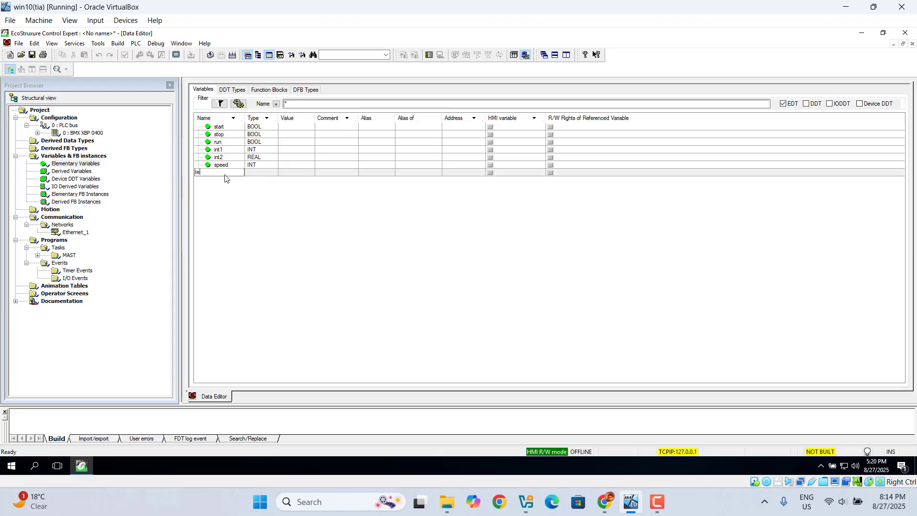
pyautogui.write('mp')
pyautogui.press('Return')
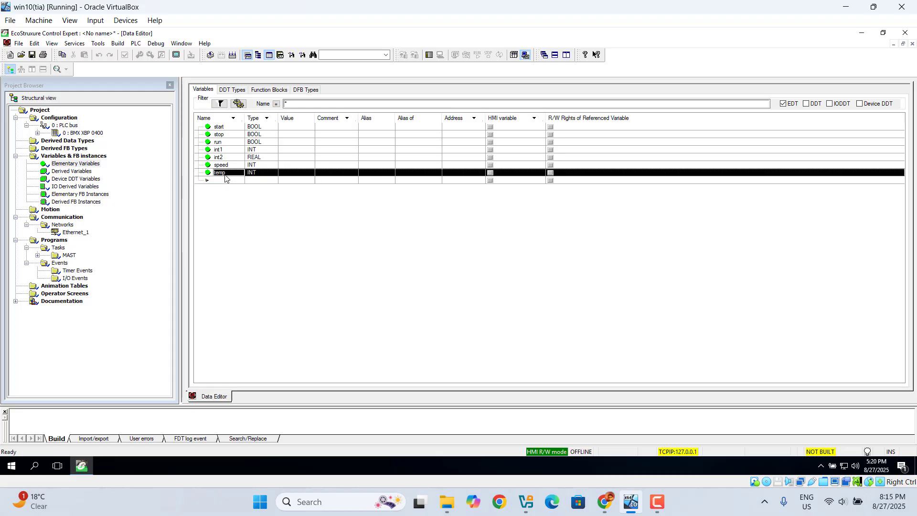
pyautogui.click(263, 172)
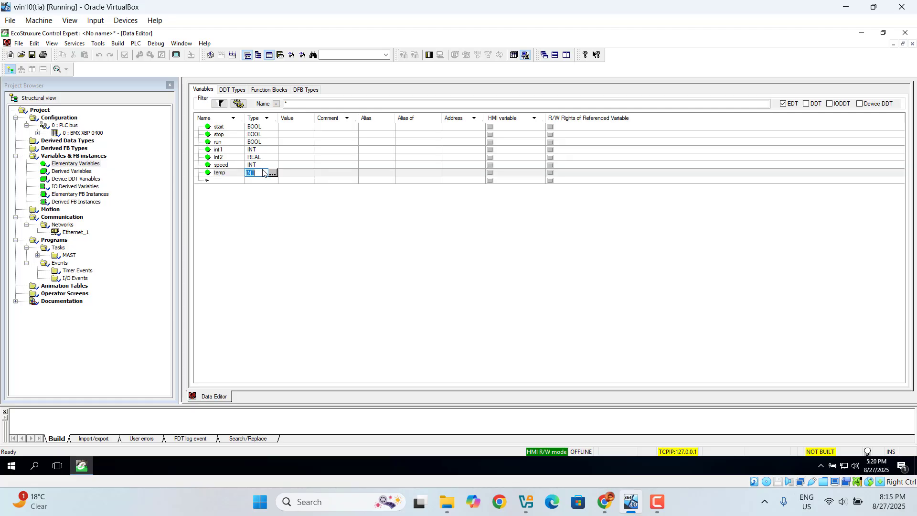
pyautogui.write('real')
# - Flag start, stop, run, int1, int2, speed and temp as HMI variables
pyautogui.click(490, 127)
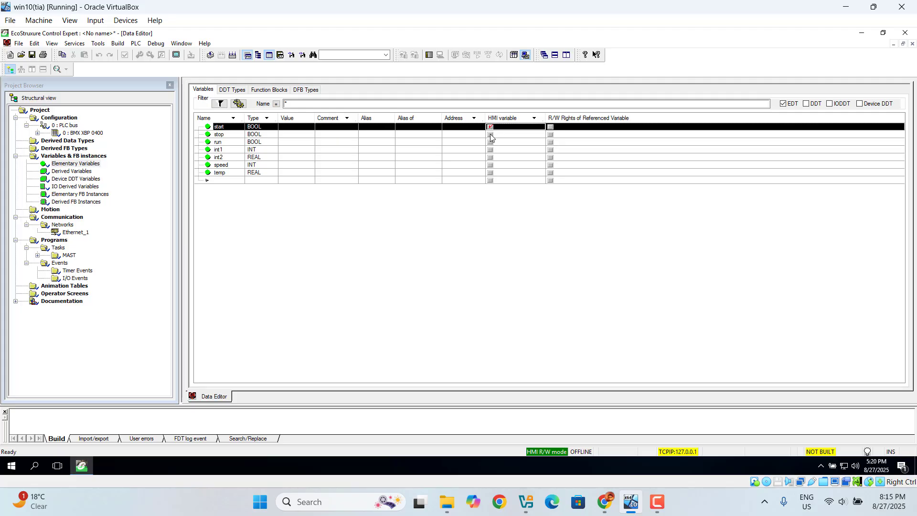
pyautogui.click(491, 136)
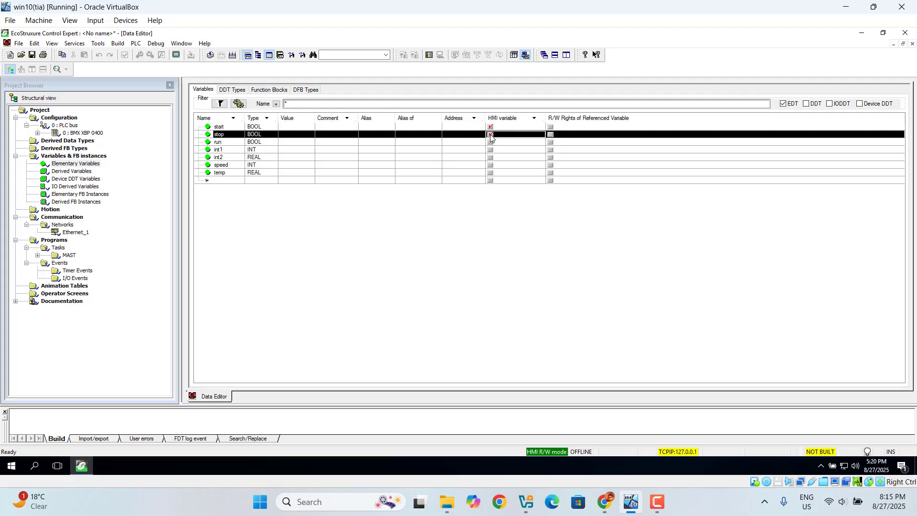
pyautogui.click(491, 142)
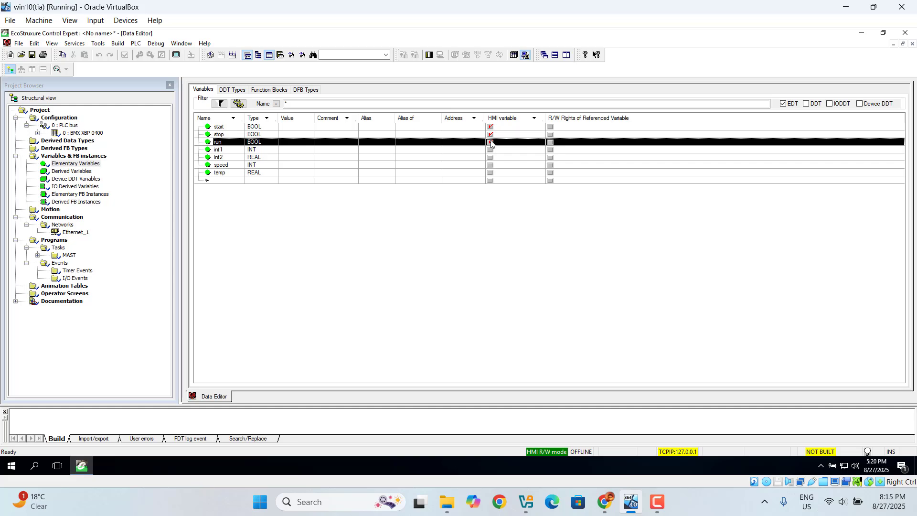
pyautogui.click(491, 150)
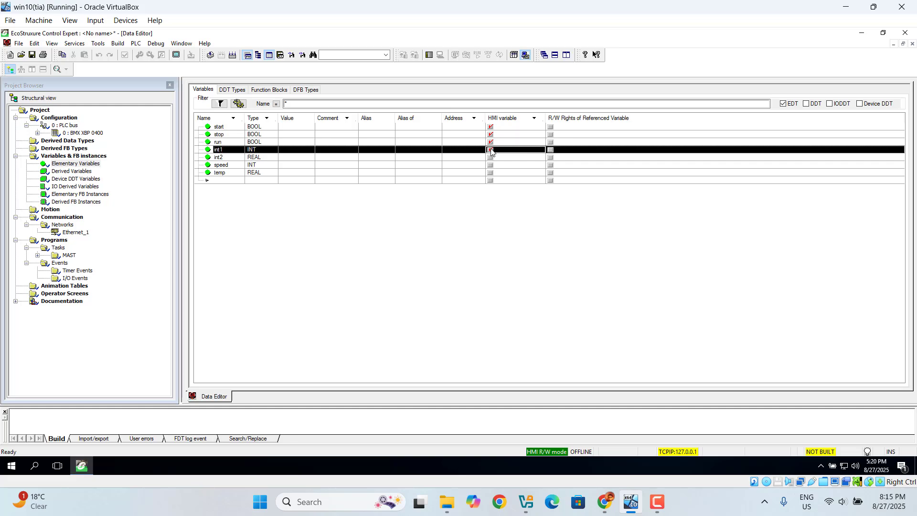
pyautogui.click(491, 150)
pyautogui.click(489, 158)
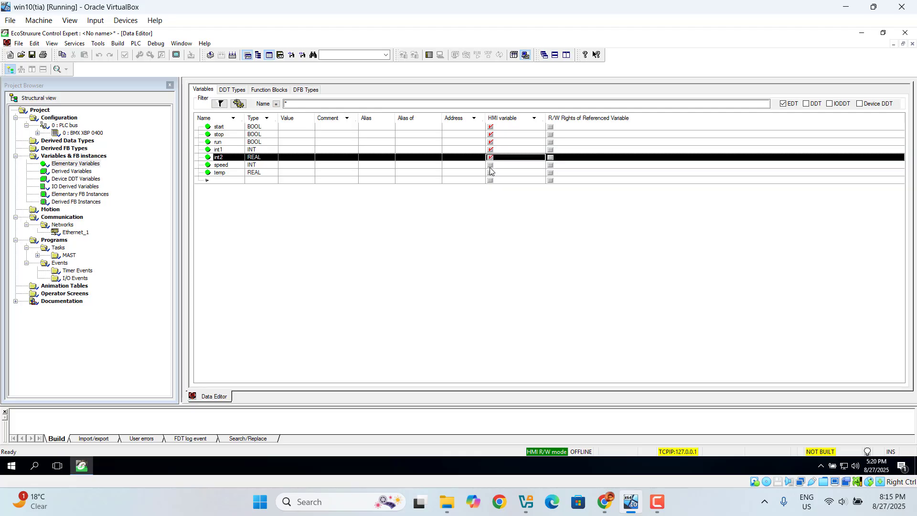
pyautogui.click(489, 165)
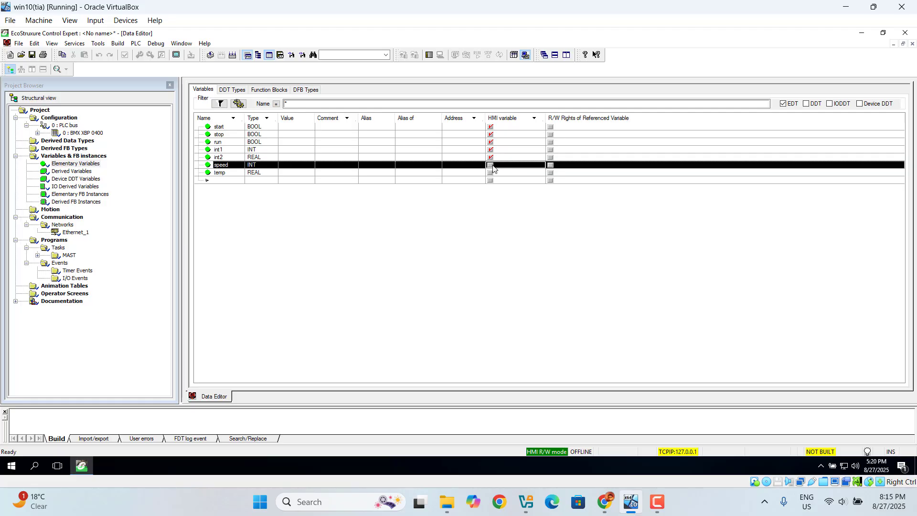
pyautogui.click(490, 174)
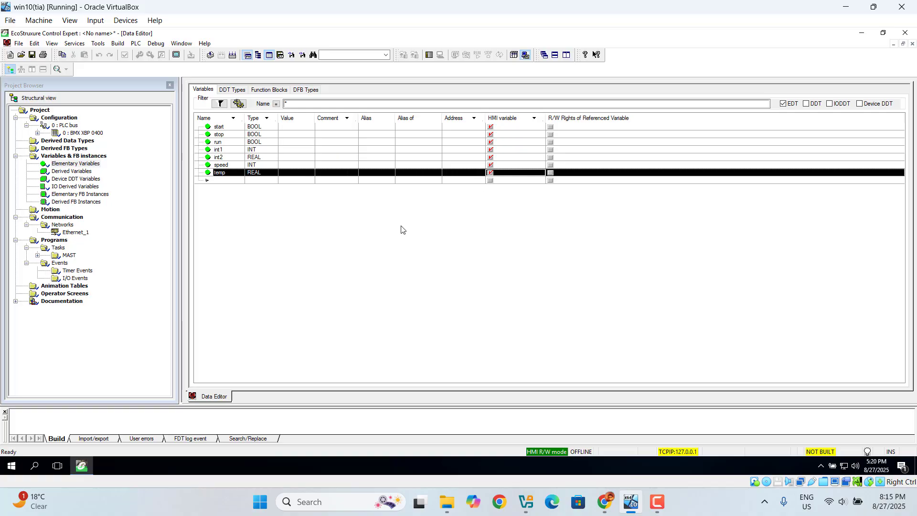
# - Enable Data dictionary, Only HMI variables and Optimize data on-line change in the project's PLC embedded data settings
pyautogui.click(100, 46)
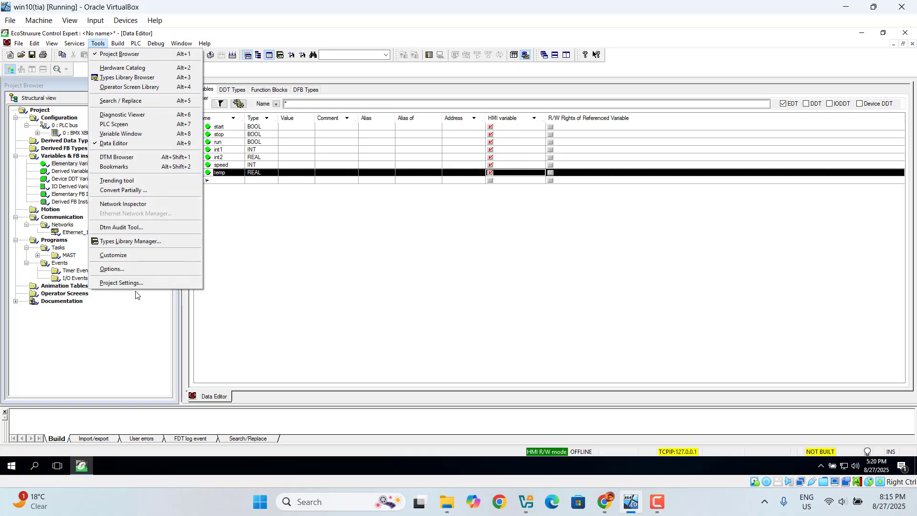
pyautogui.click(135, 282)
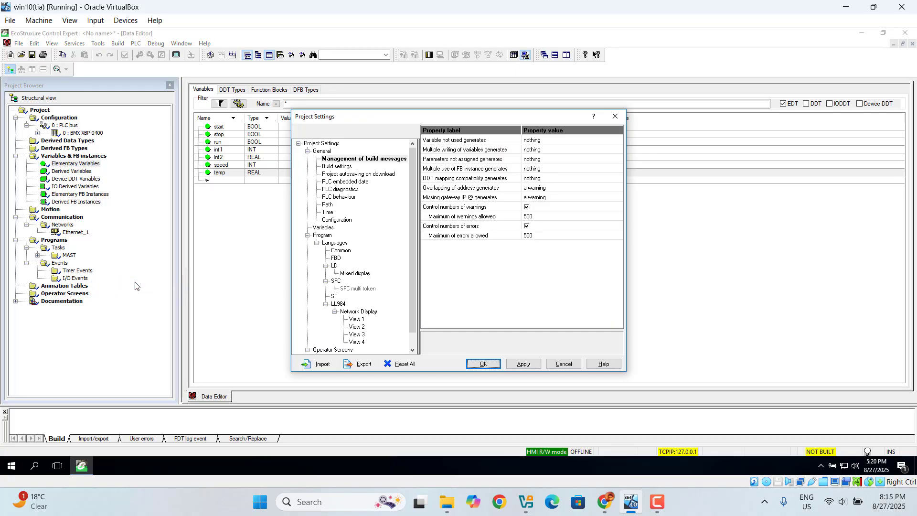
pyautogui.click(362, 183)
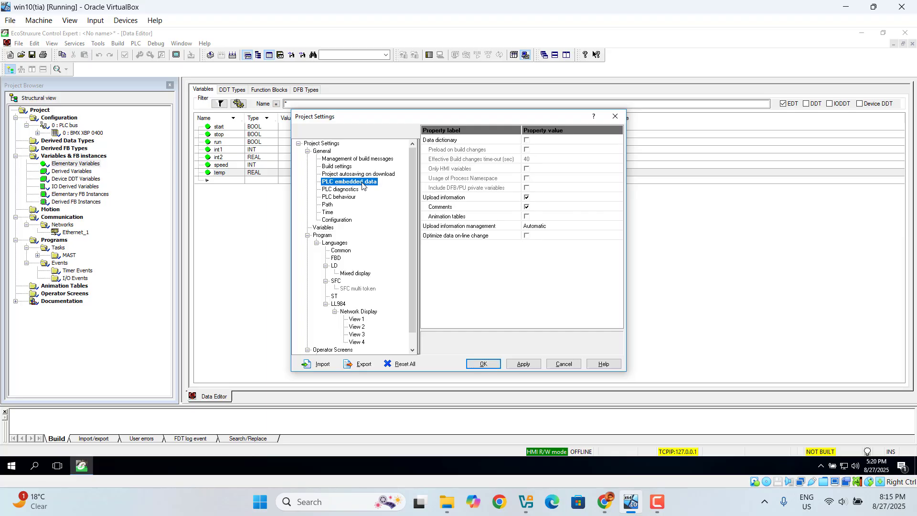
pyautogui.click(527, 142)
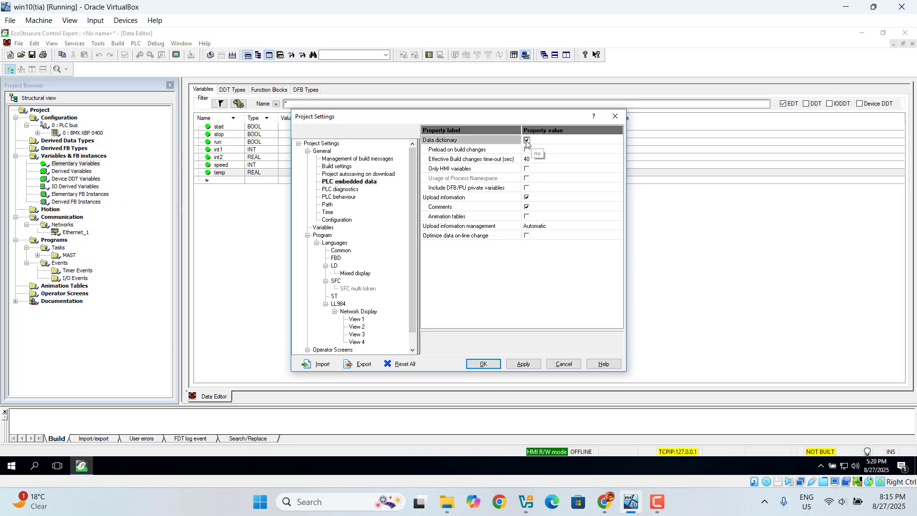
pyautogui.click(528, 169)
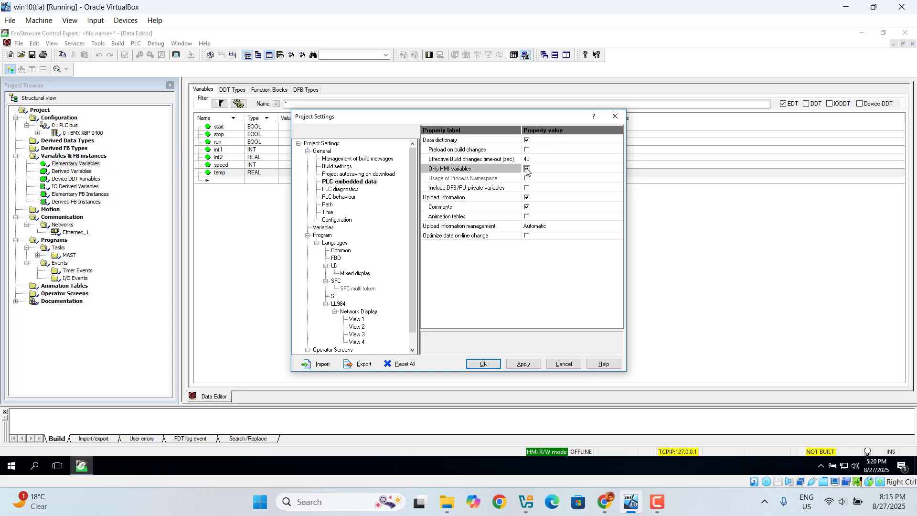
pyautogui.click(527, 236)
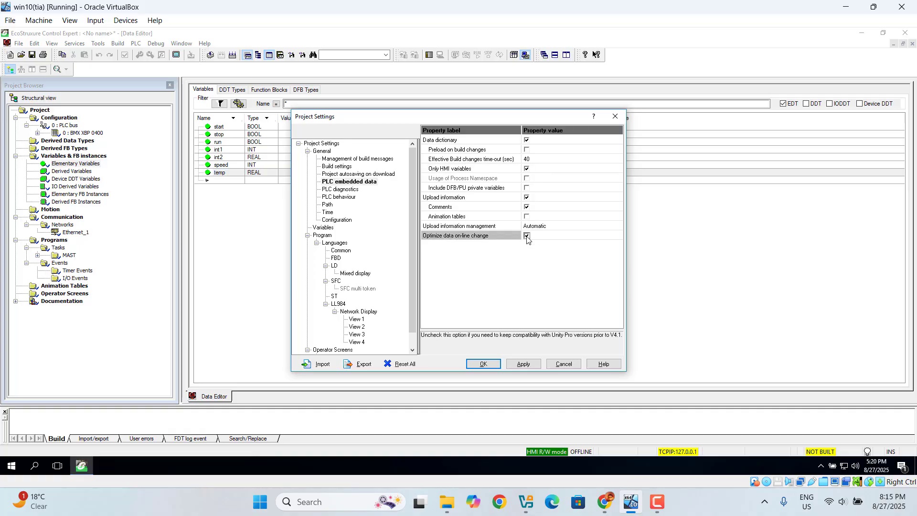
pyautogui.click(517, 365)
pyautogui.click(496, 366)
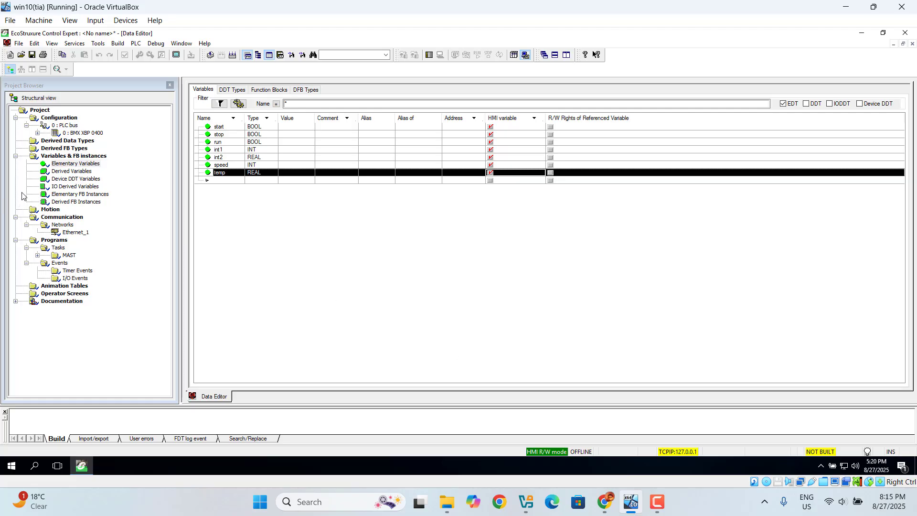
# - Create a new section named test in the LD language under the MAST task's Logic folder
pyautogui.click(38, 256)
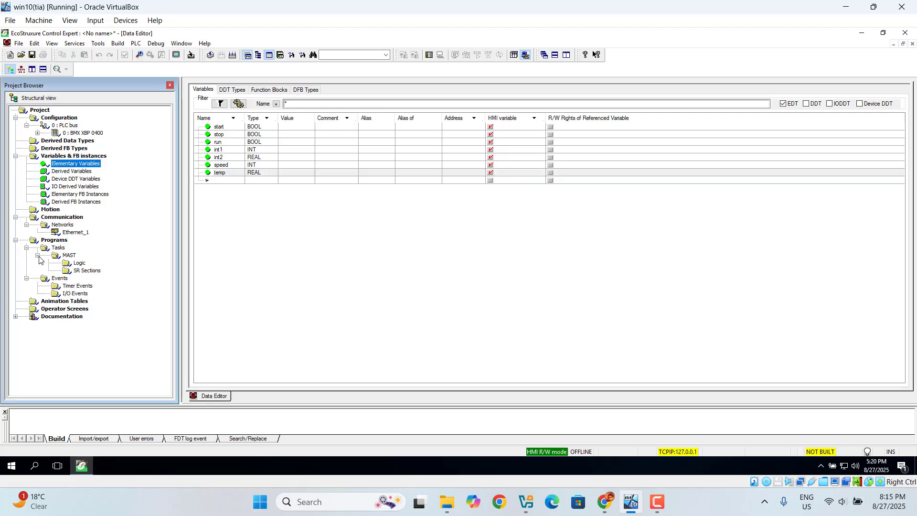
pyautogui.rightClick(79, 264)
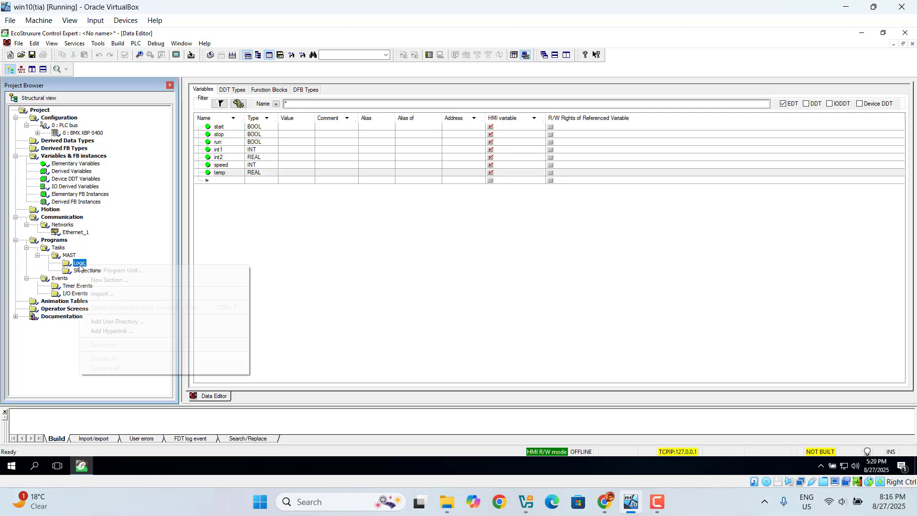
pyautogui.click(111, 281)
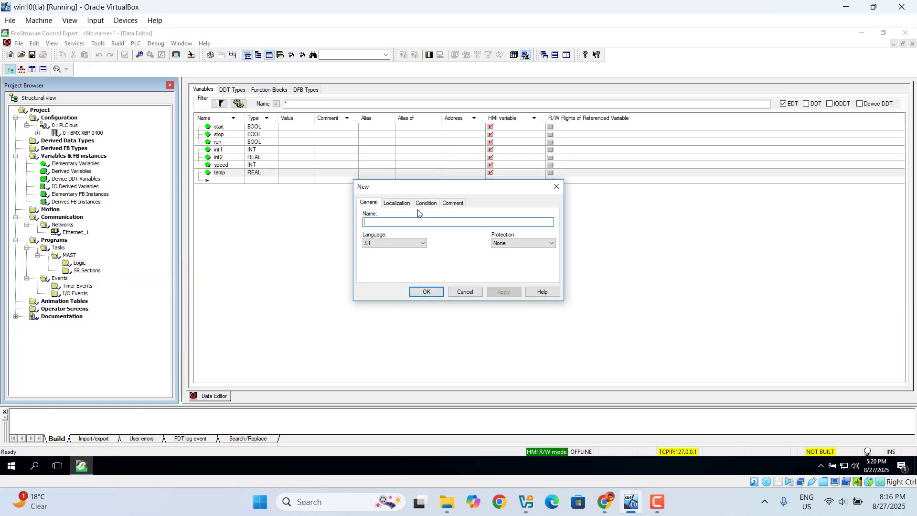
pyautogui.write('test')
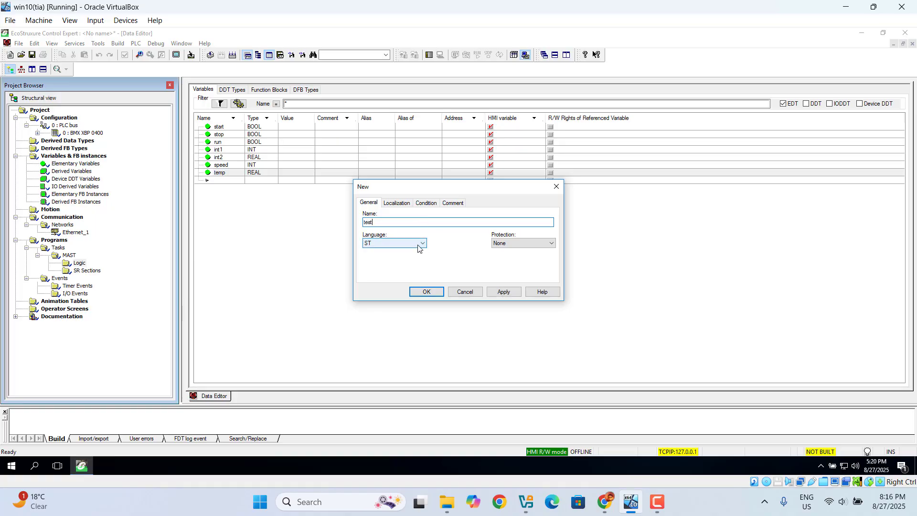
pyautogui.click(421, 243)
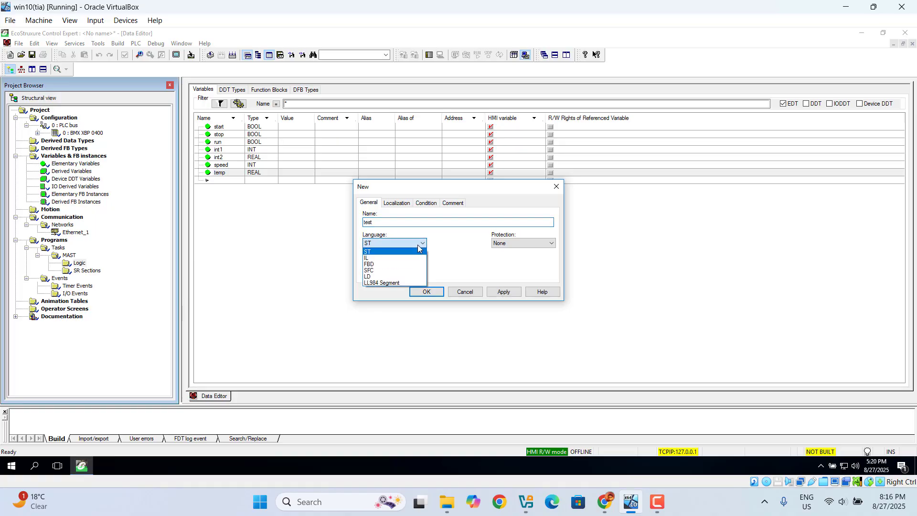
pyautogui.click(377, 277)
pyautogui.click(426, 292)
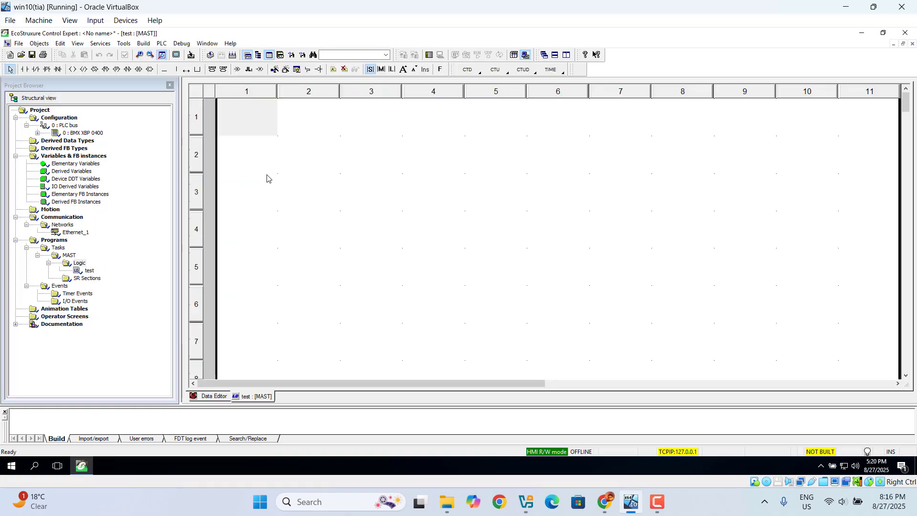
# - Build rung row 1 with a normally open contact in column 1, a normally closed contact in column 2 and a coil in column 10
pyautogui.click(24, 69)
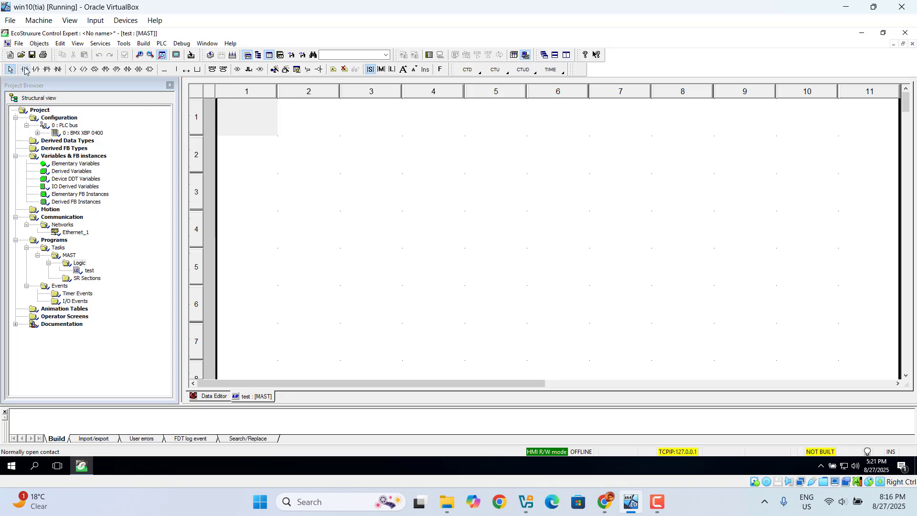
pyautogui.click(246, 117)
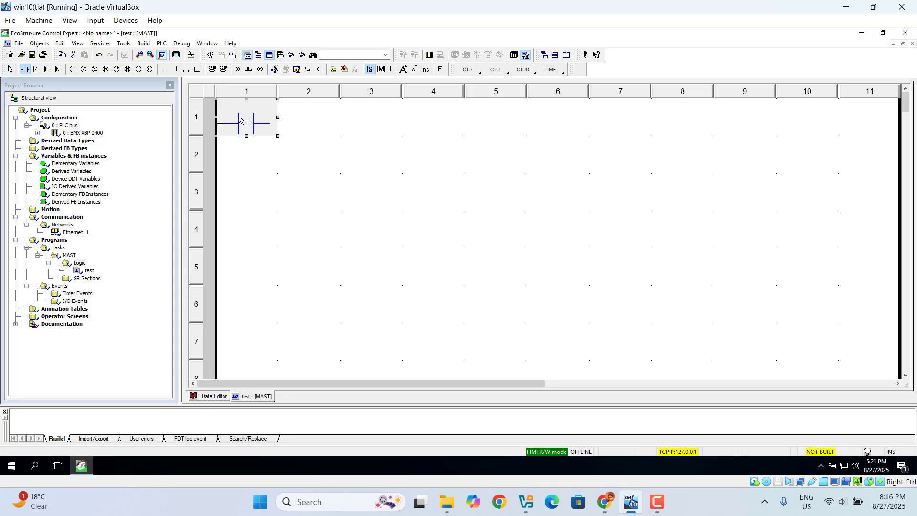
pyautogui.click(37, 70)
pyautogui.click(288, 123)
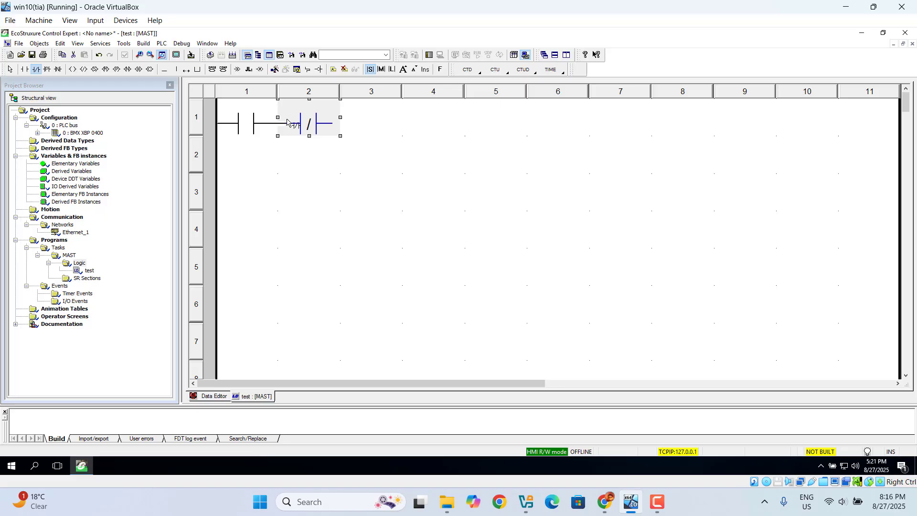
pyautogui.click(72, 70)
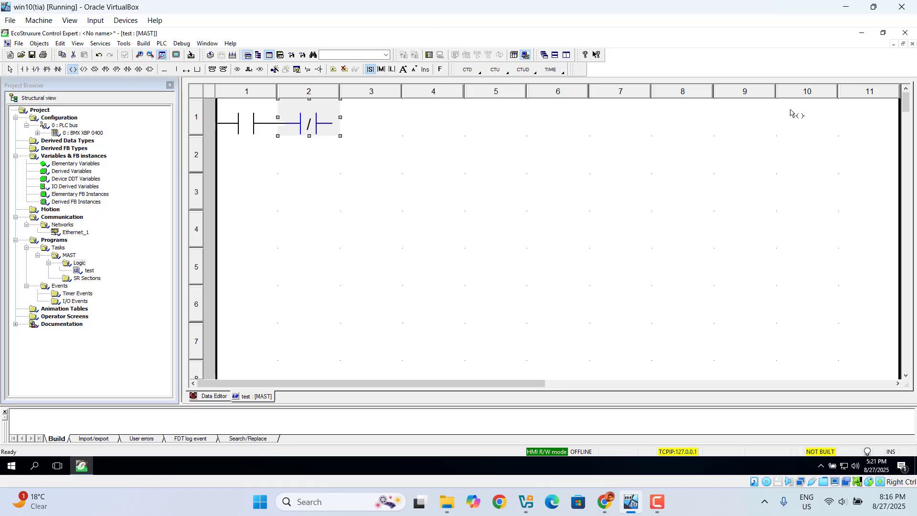
pyautogui.click(830, 117)
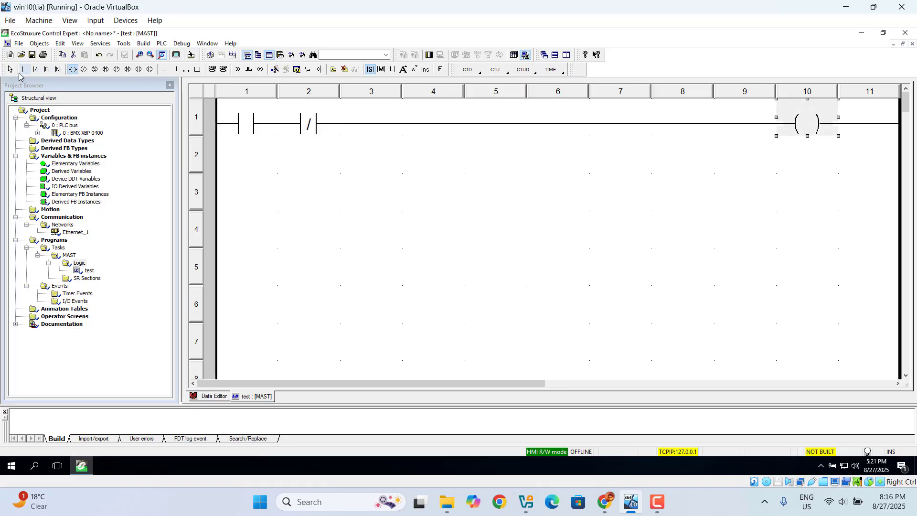
# - Add a normally open contact in row 2, column 1 and link it vertically in parallel with the contact above
pyautogui.click(23, 70)
pyautogui.click(240, 173)
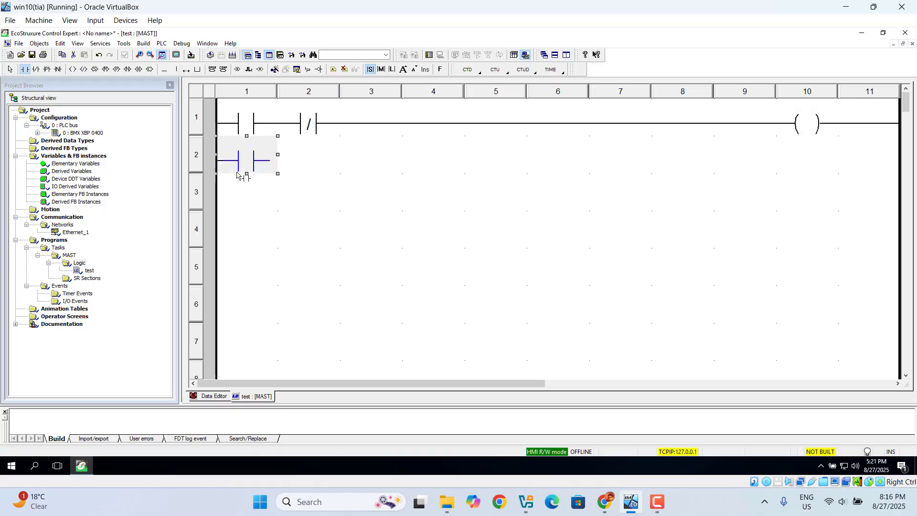
pyautogui.click(176, 70)
pyautogui.click(269, 130)
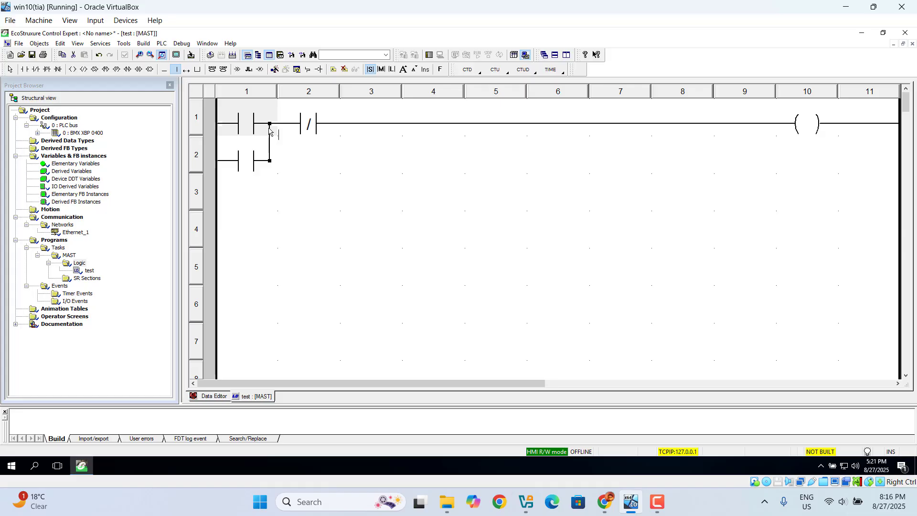
# - Assign the variable start to the row 1 normally open contact and stop to the normally closed contact
pyautogui.doubleClick(244, 123)
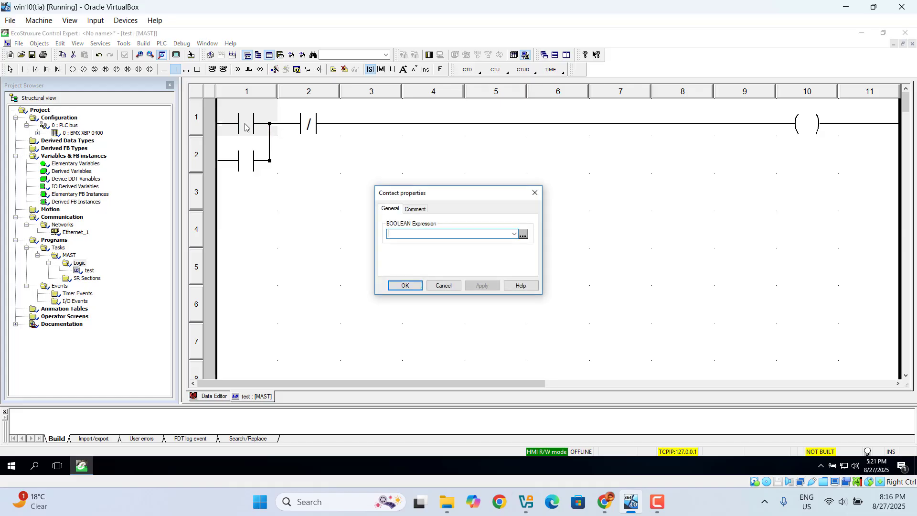
pyautogui.write('start')
pyautogui.press('Return')
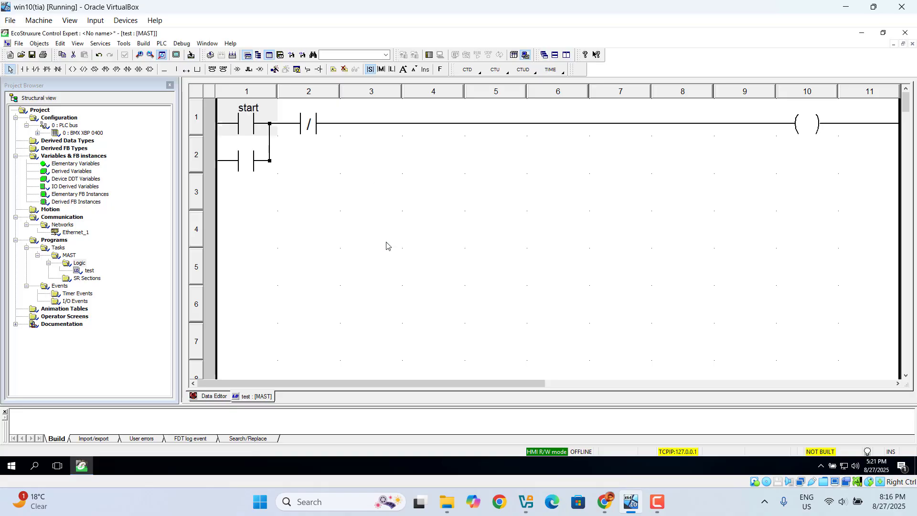
pyautogui.doubleClick(306, 130)
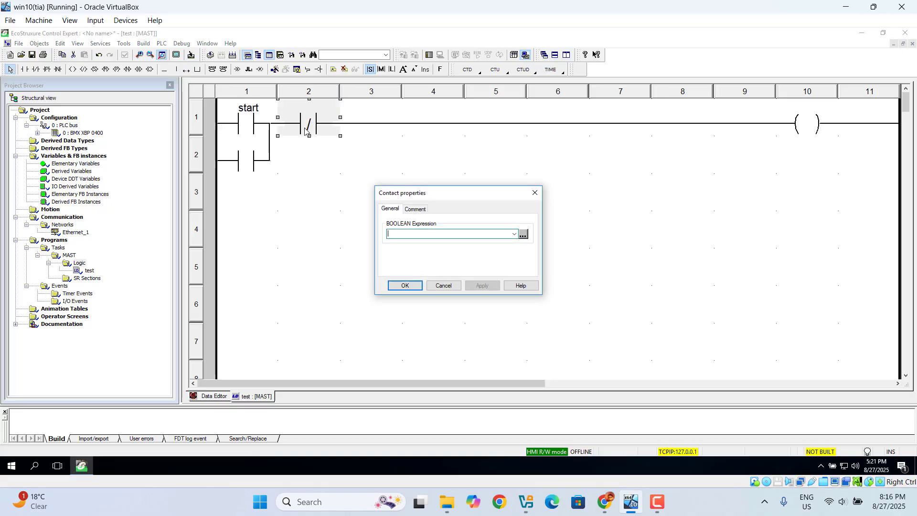
pyautogui.write('stop')
pyautogui.press('Return')
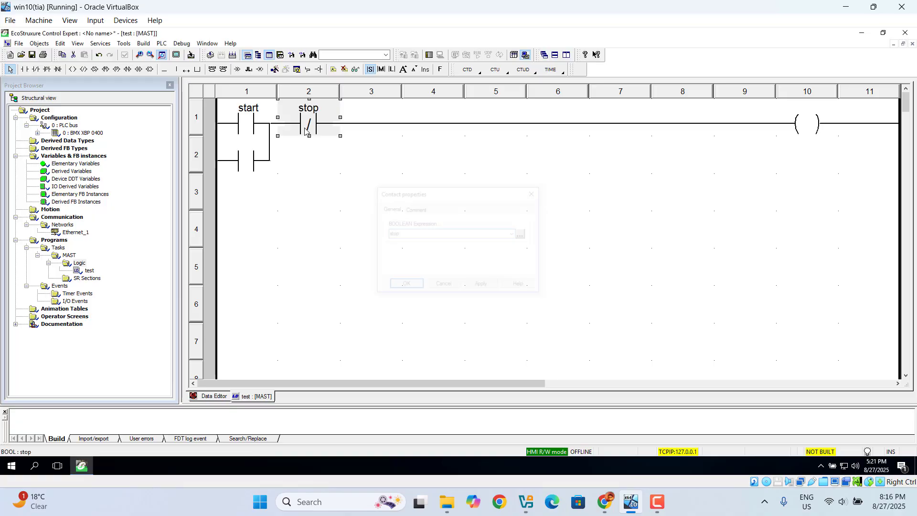
# - Assign the variable run to both the parallel contact in row 2 and the coil in column 10
pyautogui.click(247, 158)
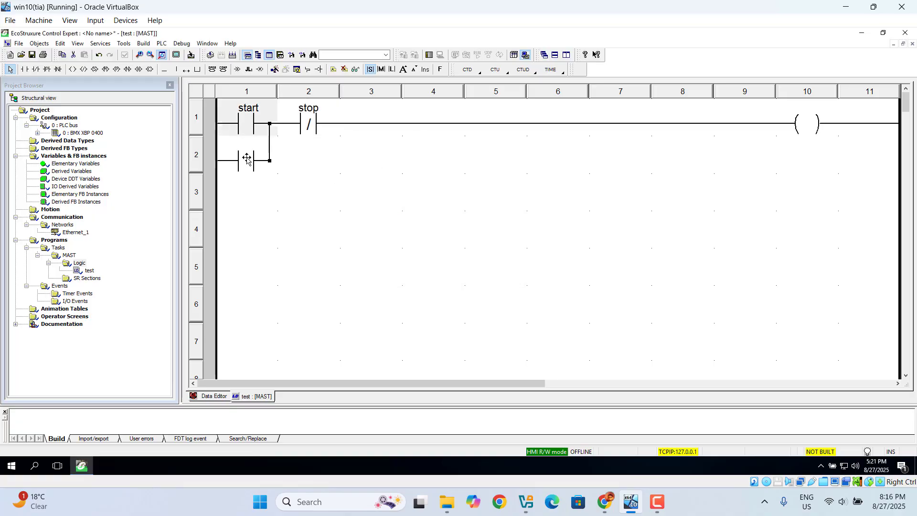
pyautogui.press('Up')
pyautogui.click(246, 164)
pyautogui.doubleClick(247, 167)
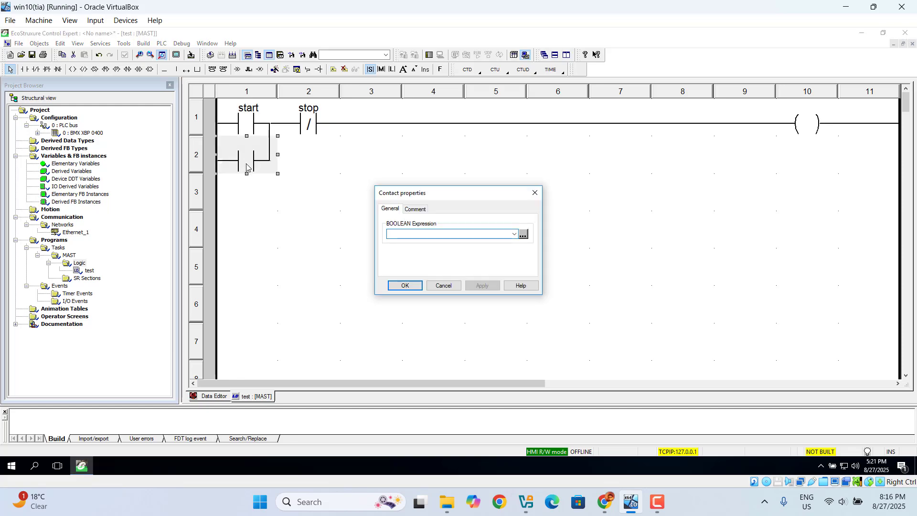
pyautogui.write('run')
pyautogui.press('Return')
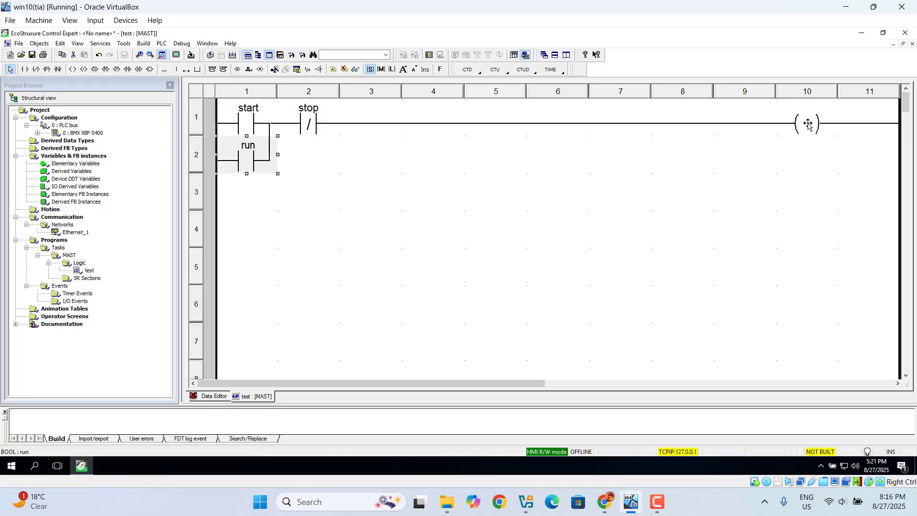
pyautogui.doubleClick(808, 124)
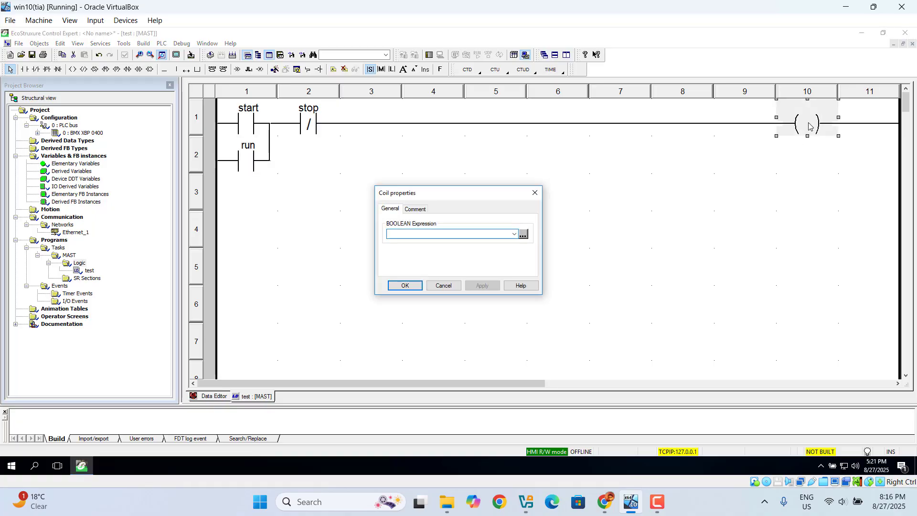
pyautogui.write('run')
pyautogui.press('Return')
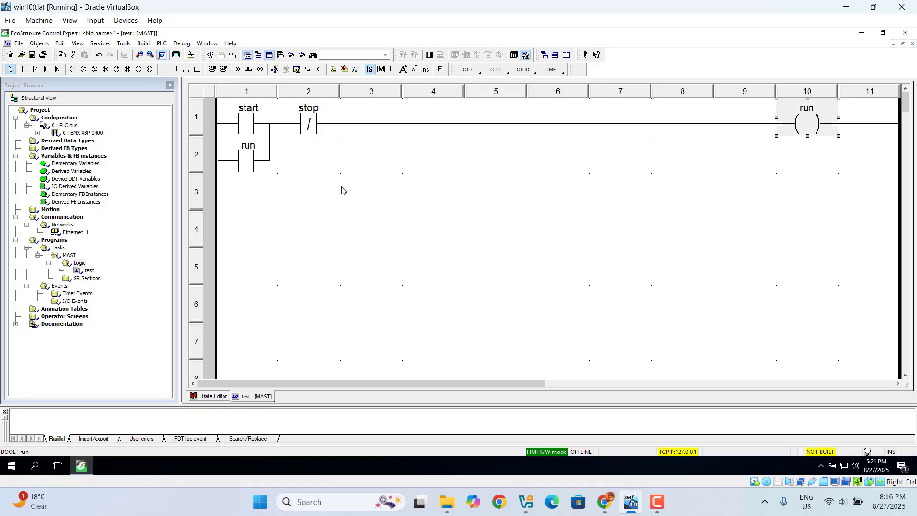
# - Add a normally open contact in row 3, column 1 and assign the variable run to it
pyautogui.click(25, 69)
pyautogui.click(243, 210)
pyautogui.doubleClick(243, 211)
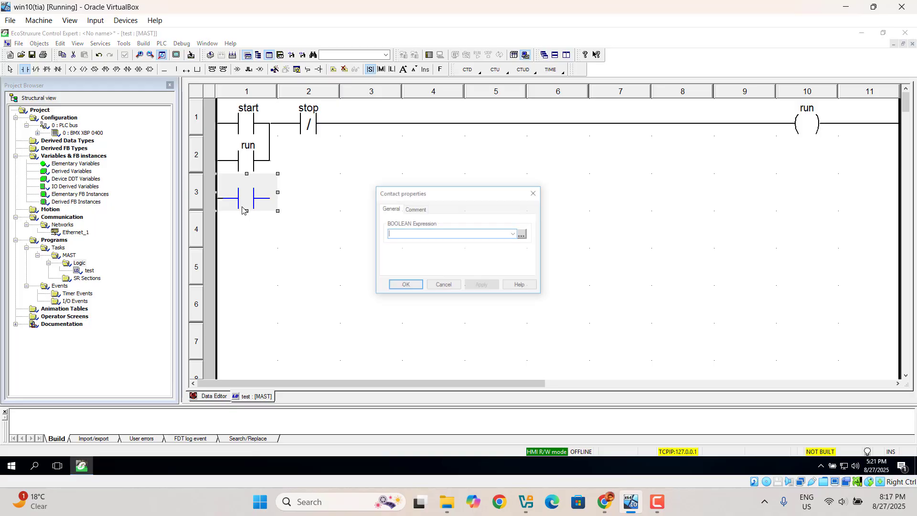
pyautogui.write('run')
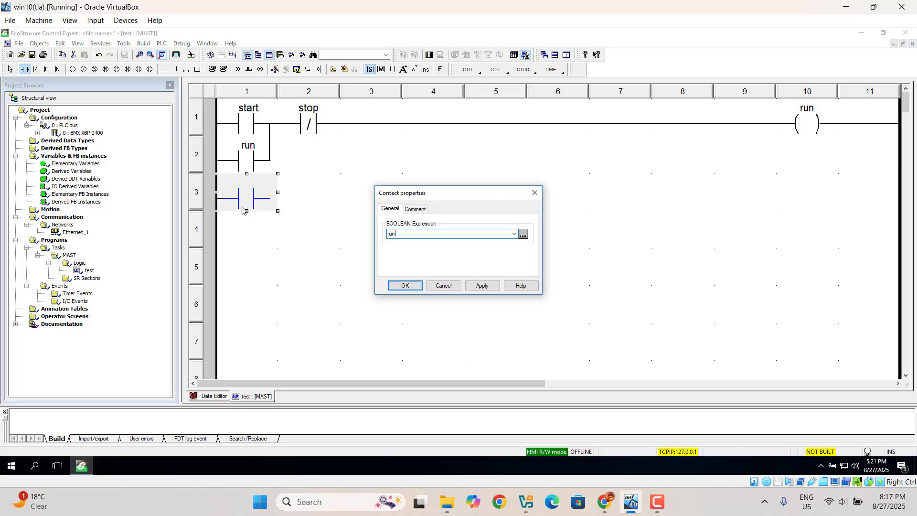
pyautogui.press('Return')
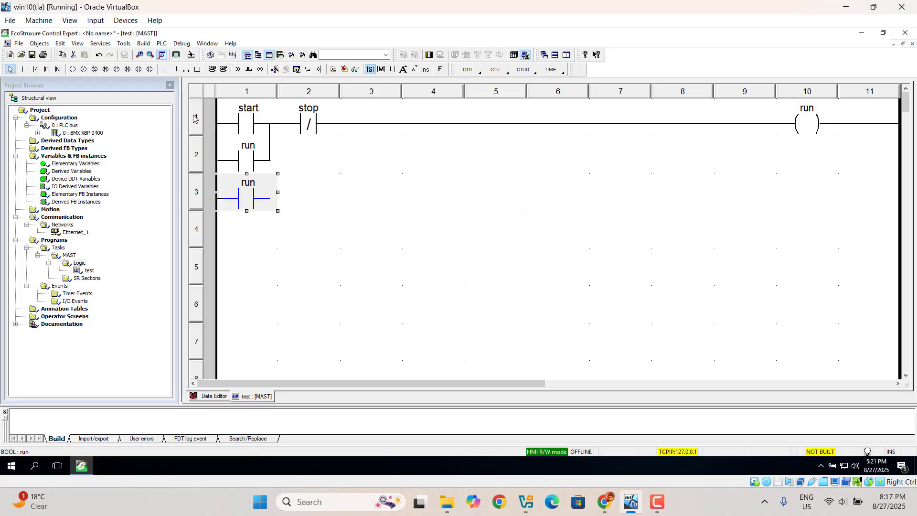
# - Insert a MOVE function block in column 5 with its EN input aligned to row 3
pyautogui.rightClick(401, 225)
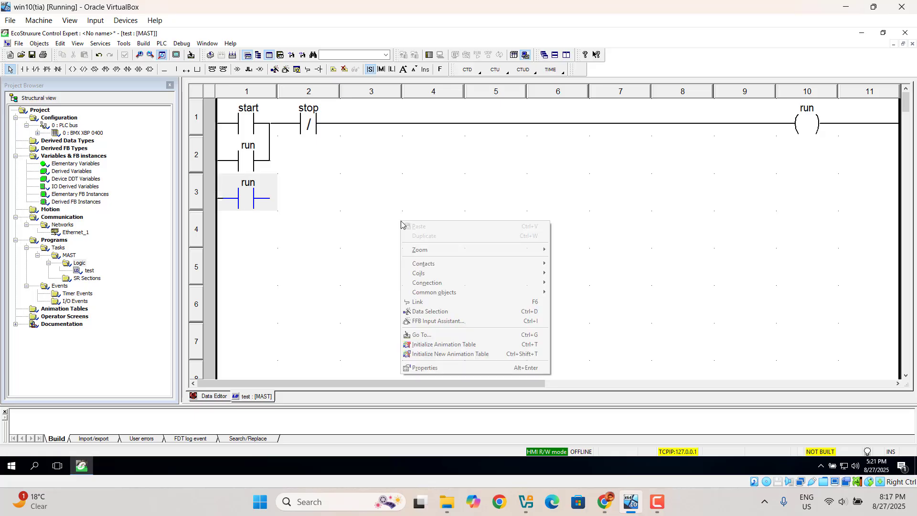
pyautogui.click(452, 325)
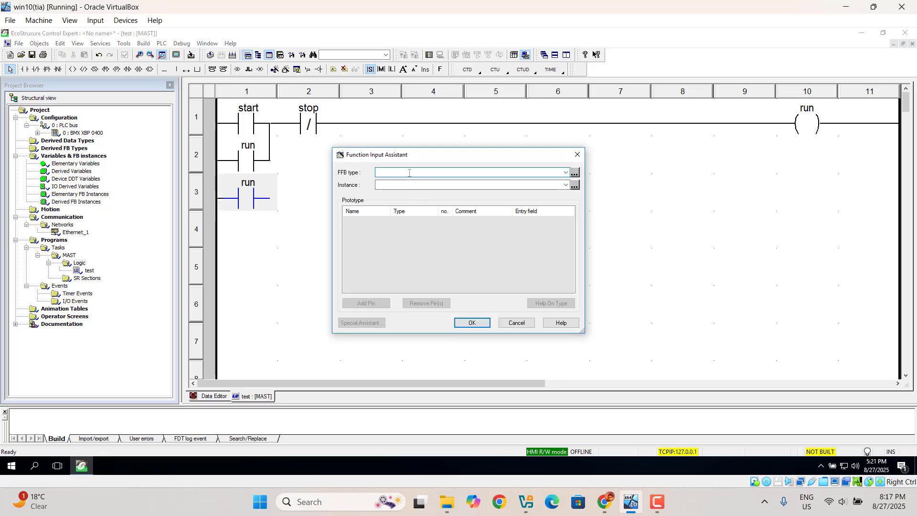
pyautogui.click(575, 173)
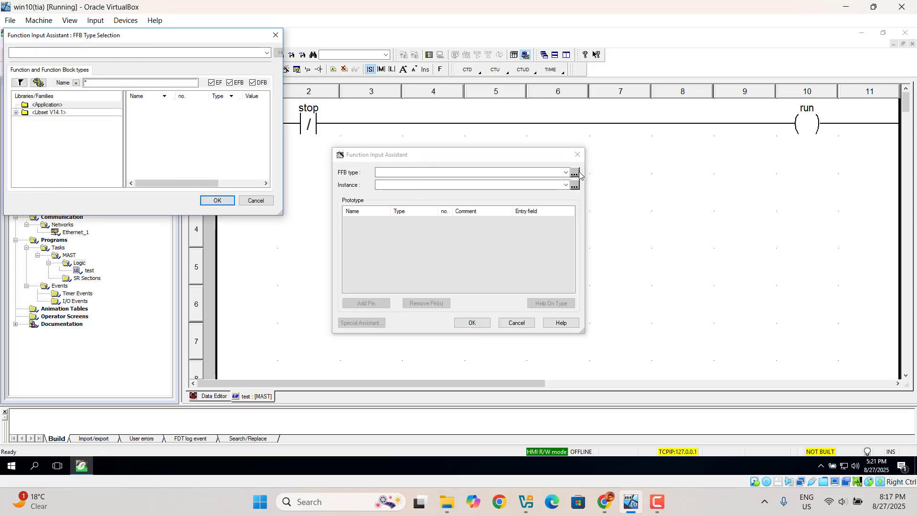
pyautogui.click(102, 54)
pyautogui.write('move')
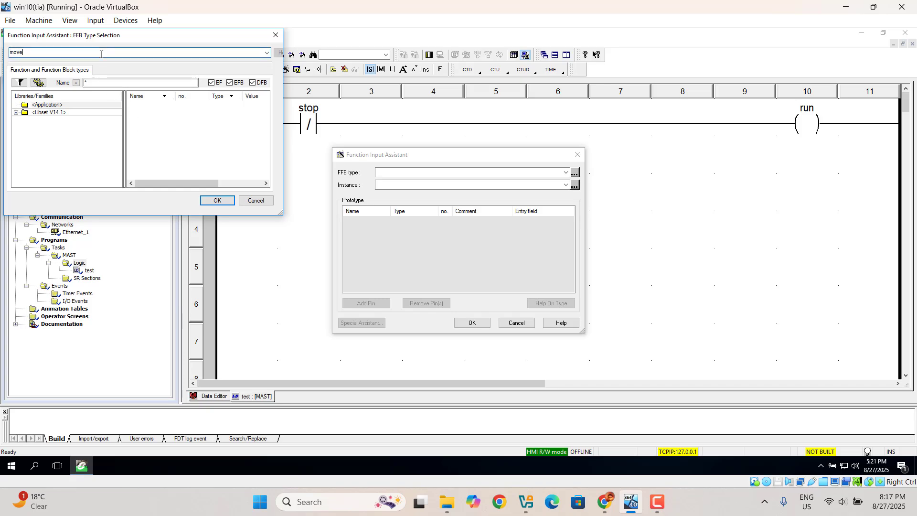
pyautogui.press('Return')
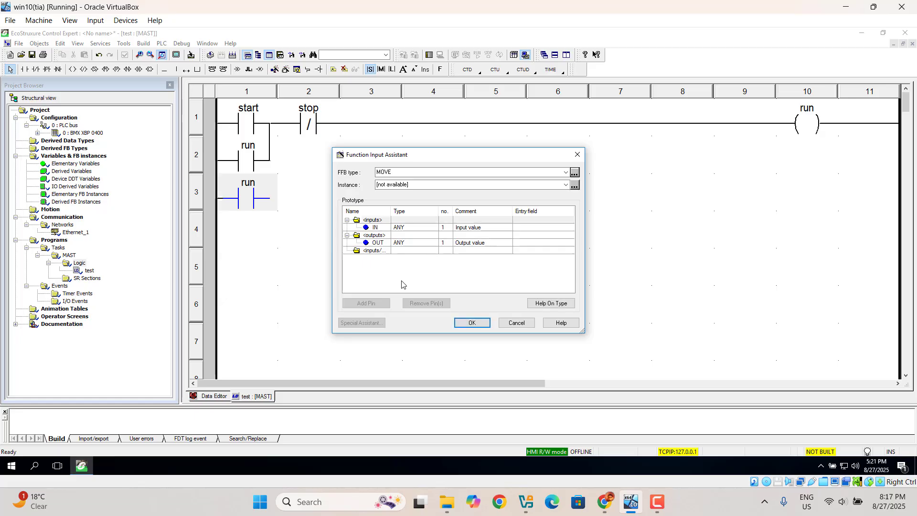
pyautogui.click(477, 324)
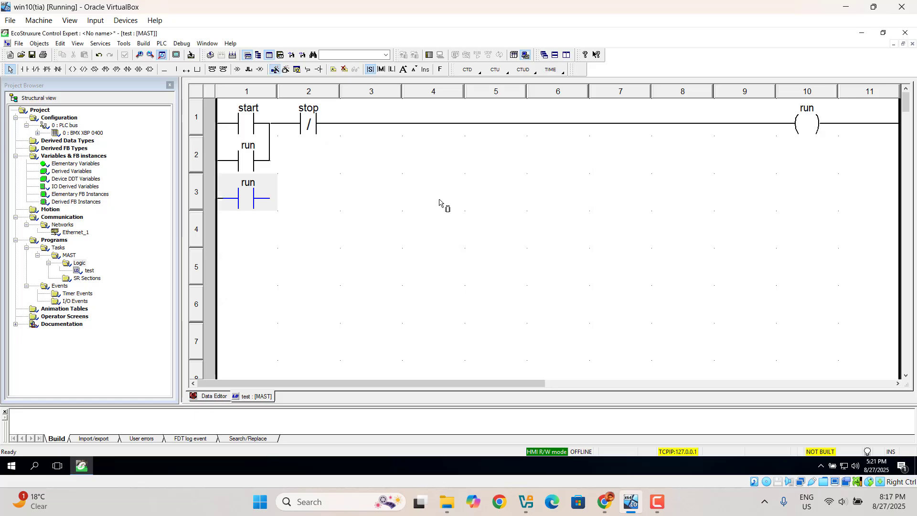
pyautogui.click(494, 185)
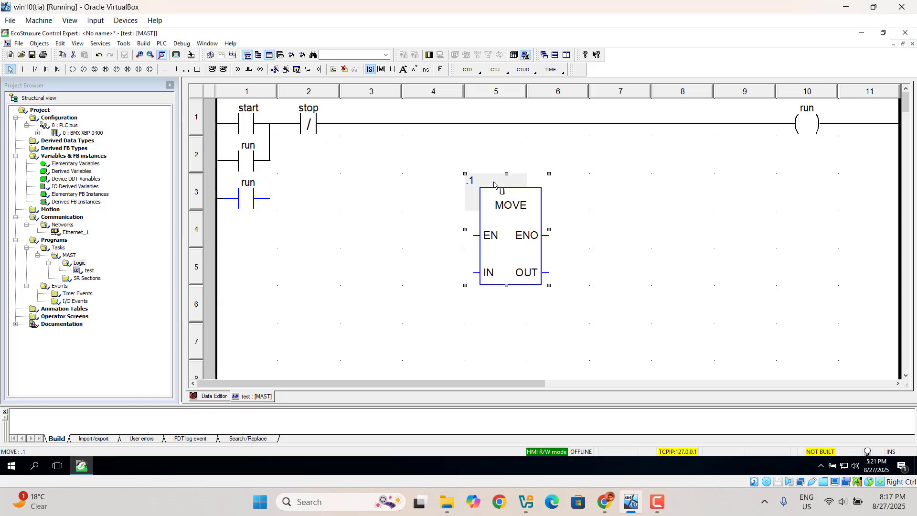
pyautogui.moveTo(500, 198); pyautogui.dragTo(498, 173)
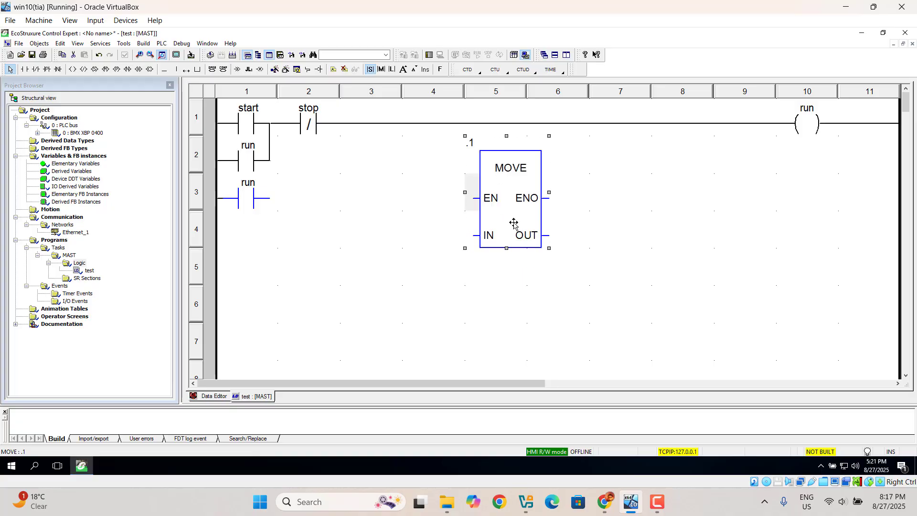
# - Copy the MOVE block and paste the duplicate directly below it in column 5, with its EN input on row 6
pyautogui.rightClick(515, 223)
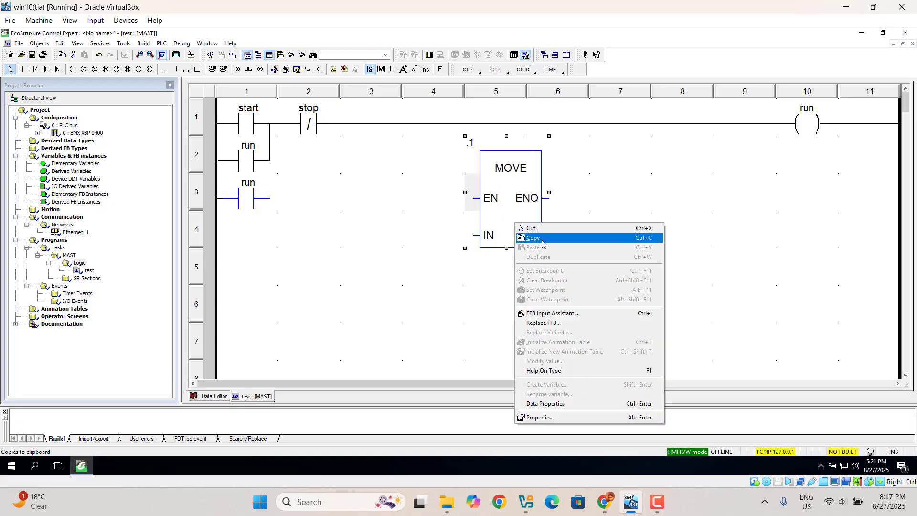
pyautogui.click(543, 239)
pyautogui.rightClick(513, 295)
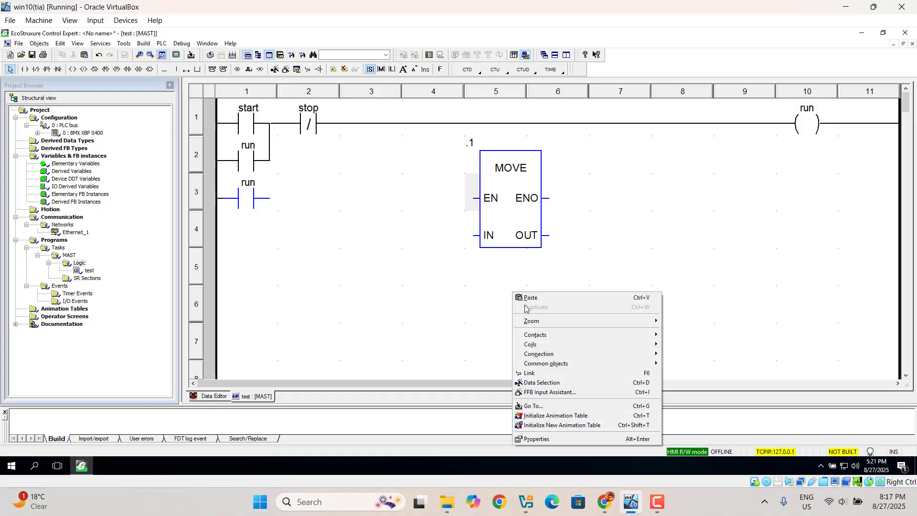
pyautogui.click(529, 298)
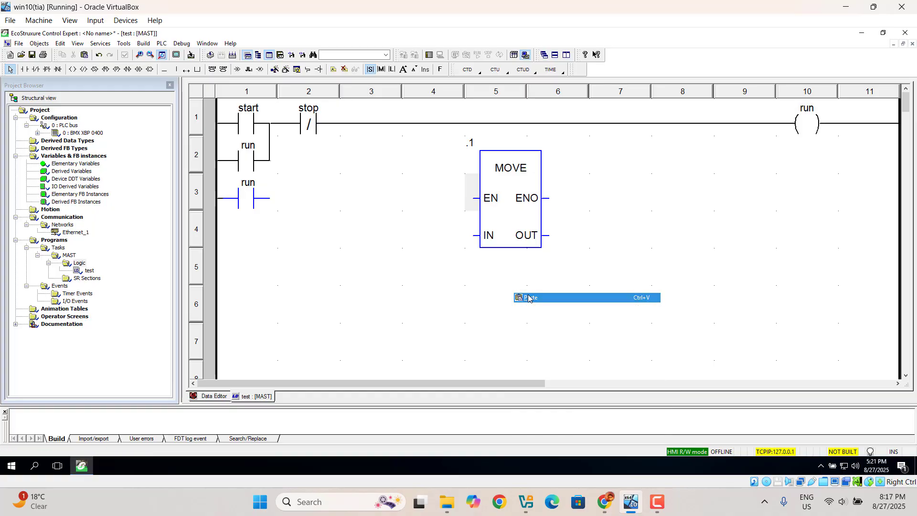
pyautogui.click(508, 295)
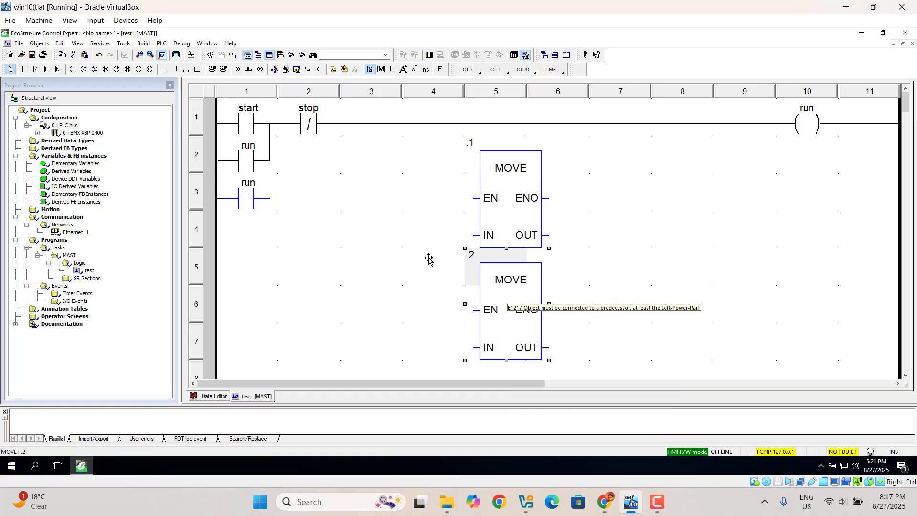
# - Connect the row 3 run contact to the EN inputs of both MOVE blocks, using a vertical branch down to row 6
pyautogui.click(165, 69)
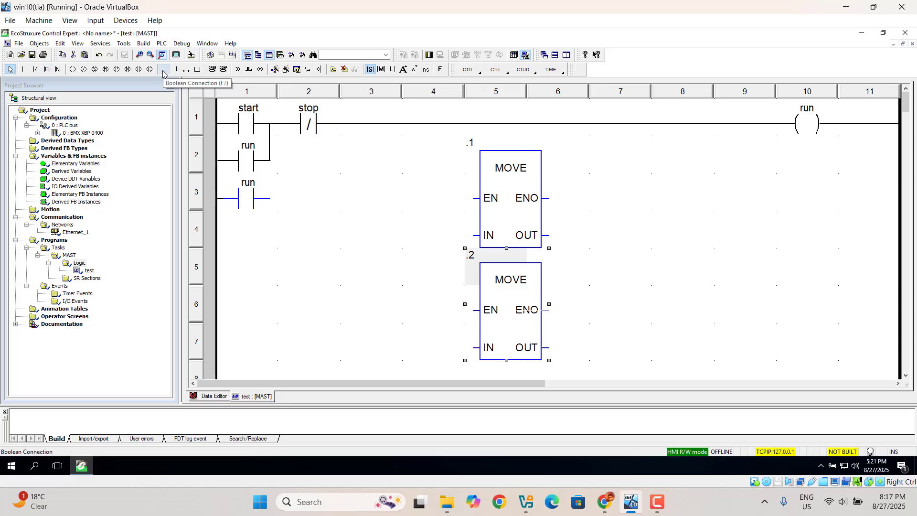
pyautogui.moveTo(310, 198); pyautogui.dragTo(447, 201)
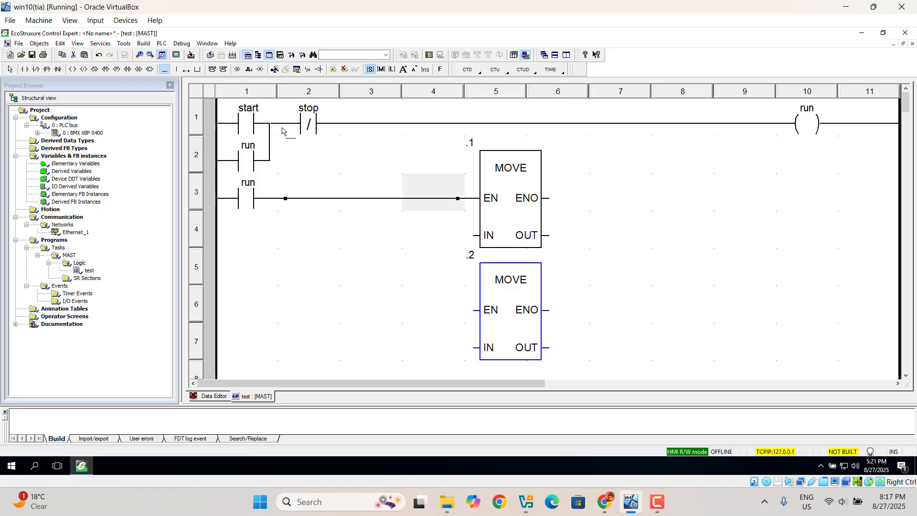
pyautogui.click(176, 70)
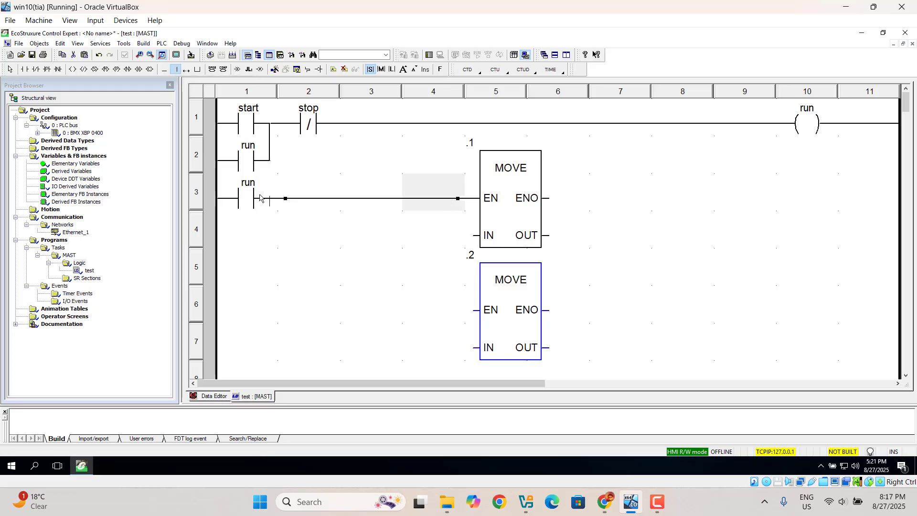
pyautogui.click(275, 204)
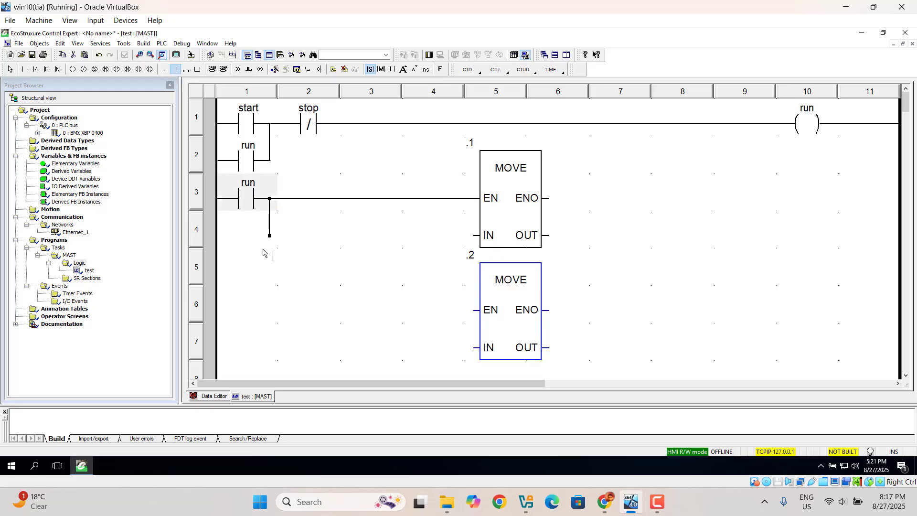
pyautogui.click(266, 251)
pyautogui.click(265, 242)
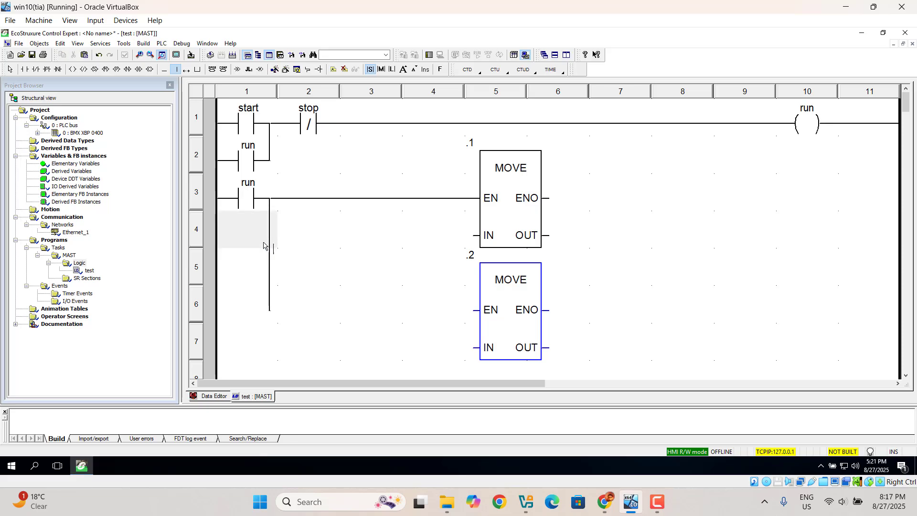
pyautogui.click(165, 70)
pyautogui.moveTo(453, 313); pyautogui.dragTo(394, 314)
pyautogui.moveTo(318, 314); pyautogui.dragTo(318, 314)
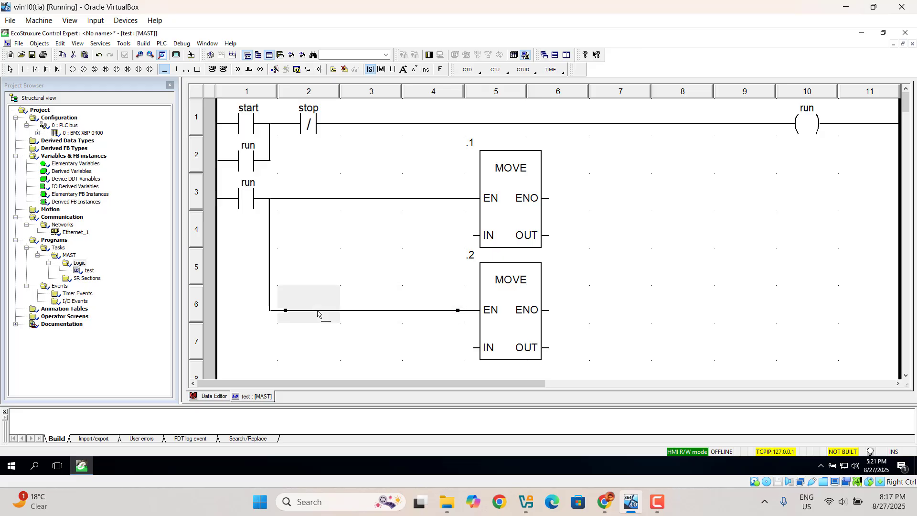
pyautogui.rightClick(318, 310)
pyautogui.click(375, 270)
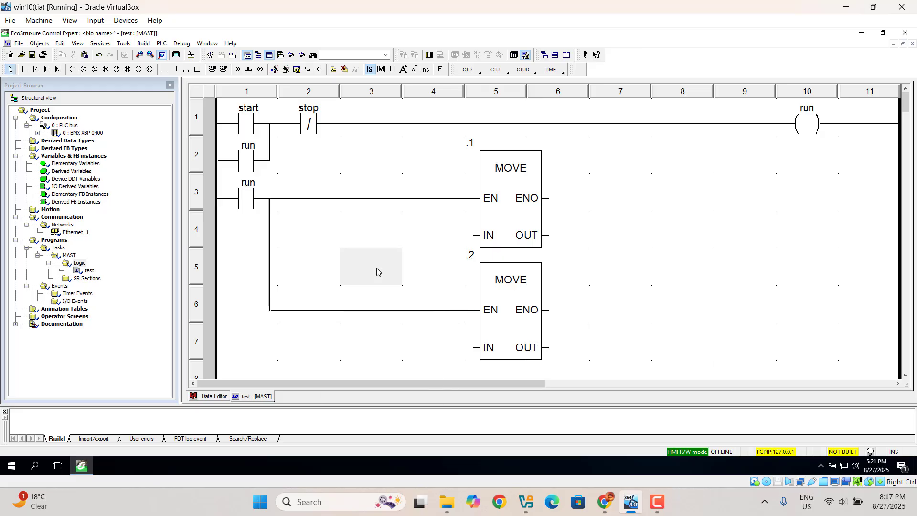
# - Assign the variable int1 to the IN input of the upper MOVE block
pyautogui.doubleClick(474, 237)
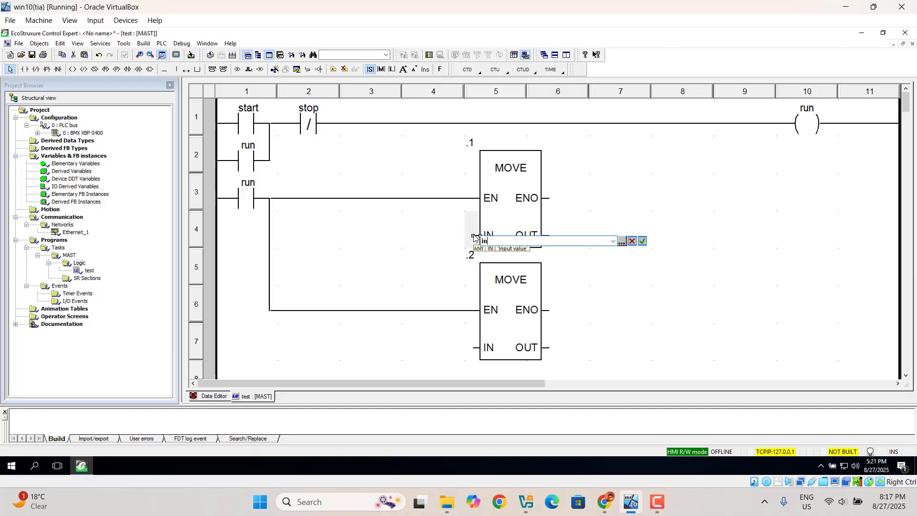
pyautogui.write('int1')
pyautogui.press('Return')
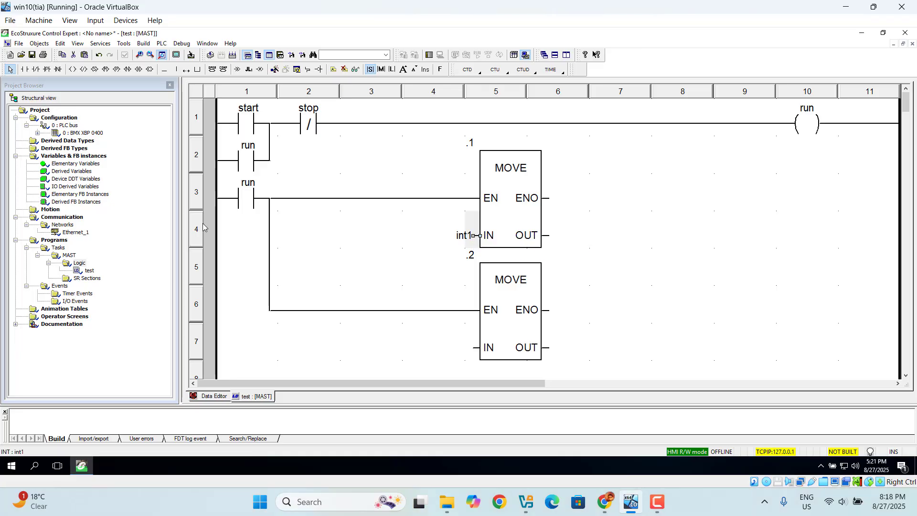
# - Rename the elementary INT variable int1 to var1 and accept modifying it where it is used in the project
pyautogui.doubleClick(82, 164)
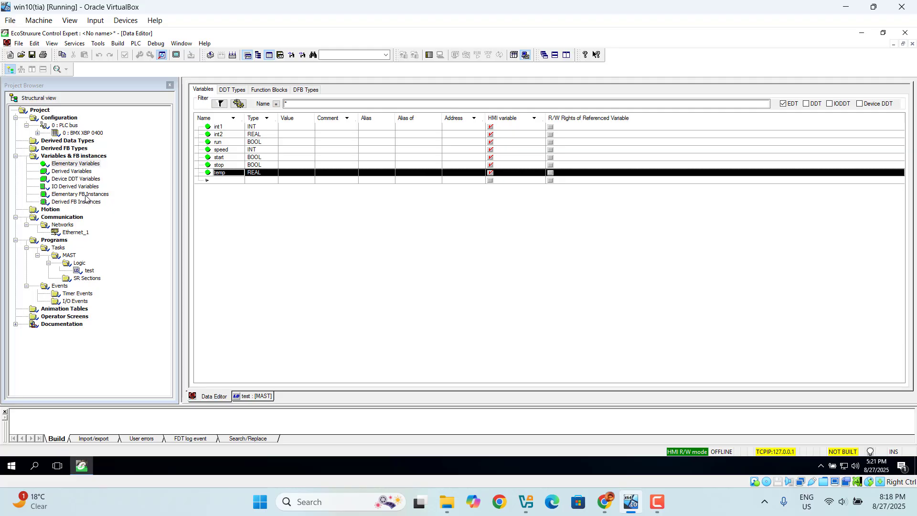
pyautogui.click(224, 127)
pyautogui.click(224, 127)
pyautogui.write('v')
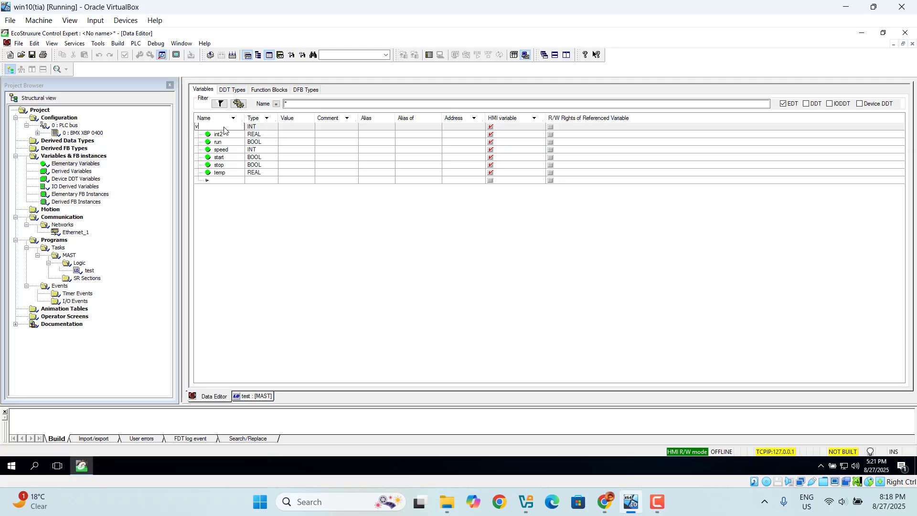
pyautogui.write('ar1')
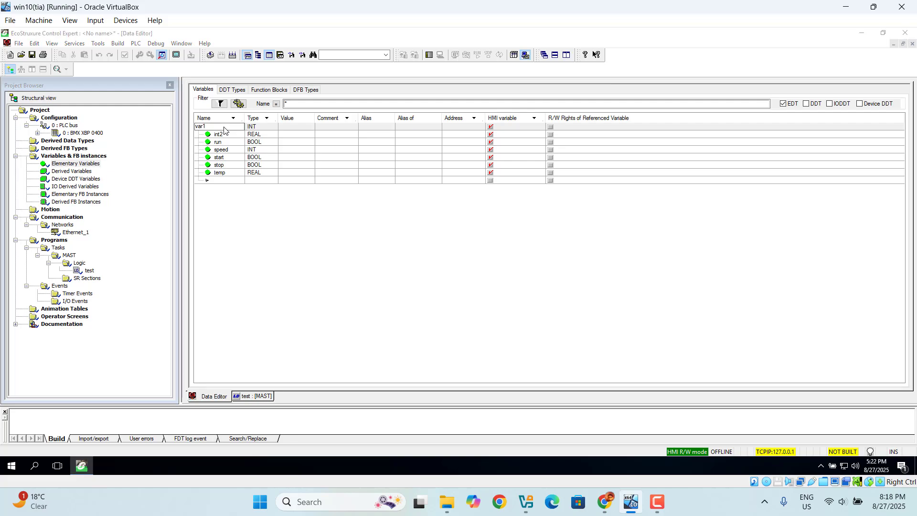
pyautogui.press('Return')
pyautogui.click(425, 265)
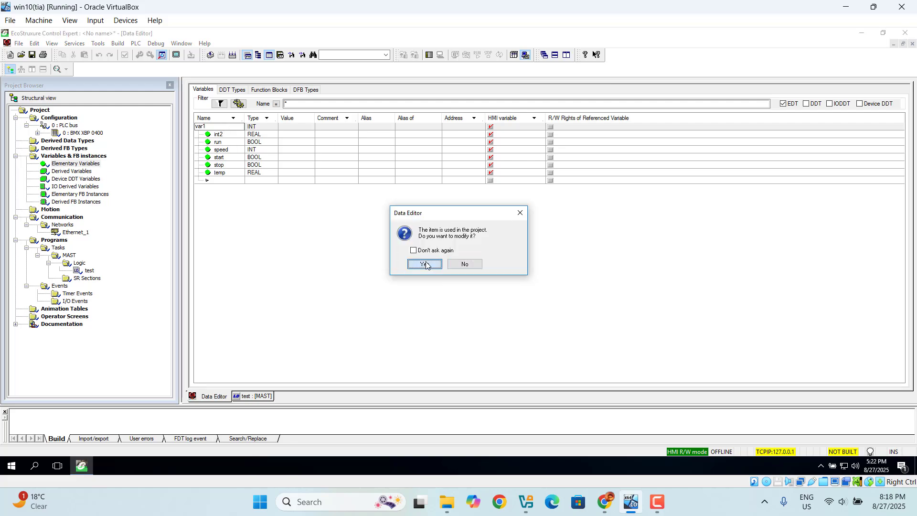
# - Rename the elementary REAL variable int2 to var2
pyautogui.doubleClick(226, 135)
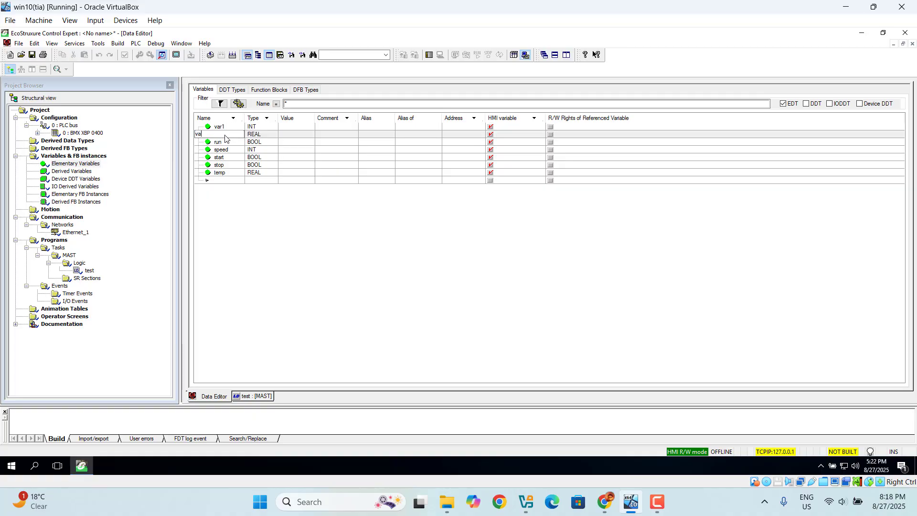
pyautogui.write('var2')
pyautogui.press('Return')
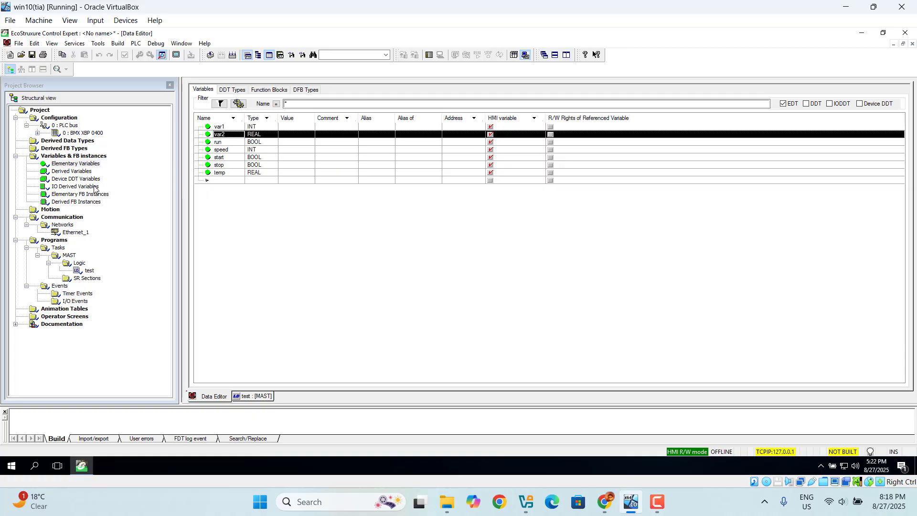
# - In the test ladder section, assign the variable speed to the OUT pin of the upper MOVE block
pyautogui.doubleClick(84, 271)
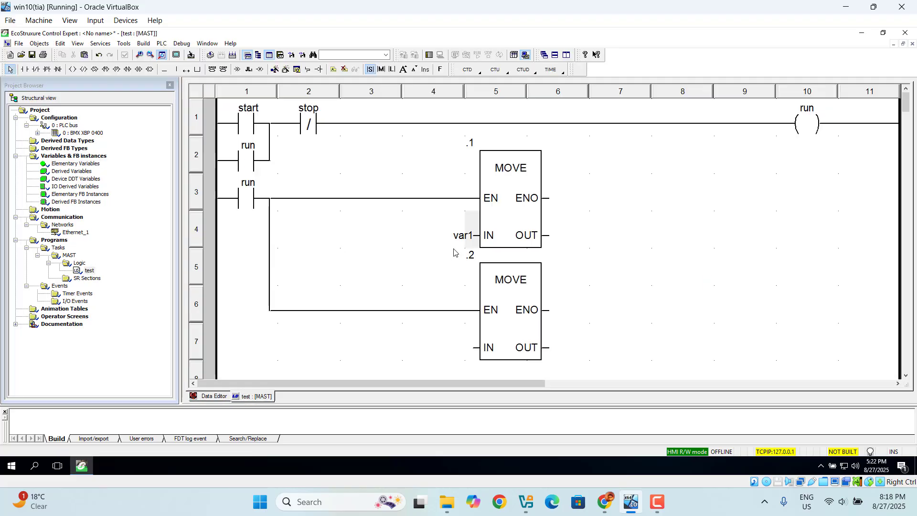
pyautogui.doubleClick(549, 239)
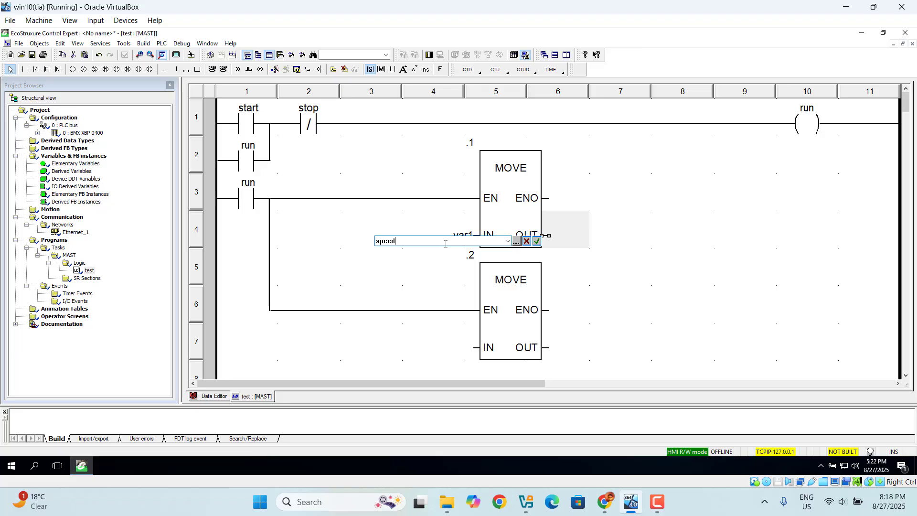
pyautogui.press('Return')
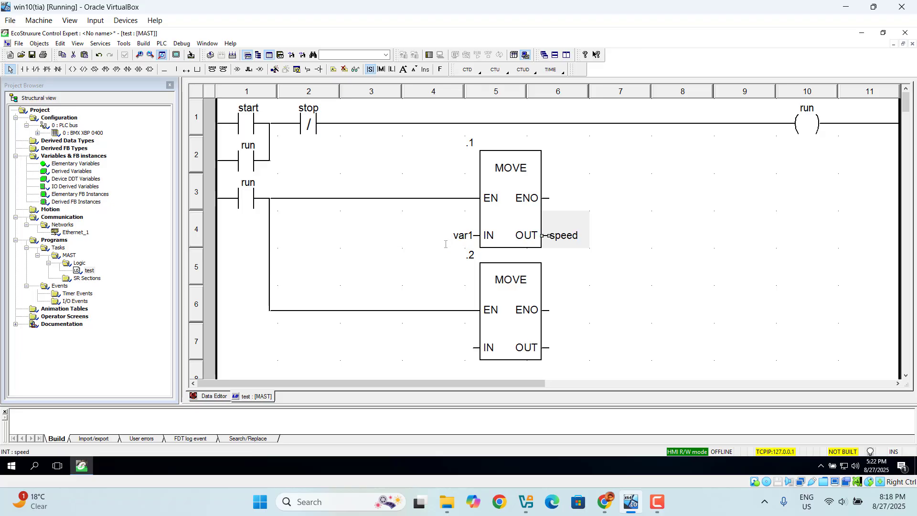
# - Assign var2 to the IN pin and temp to the OUT pin of the lower MOVE block
pyautogui.doubleClick(474, 352)
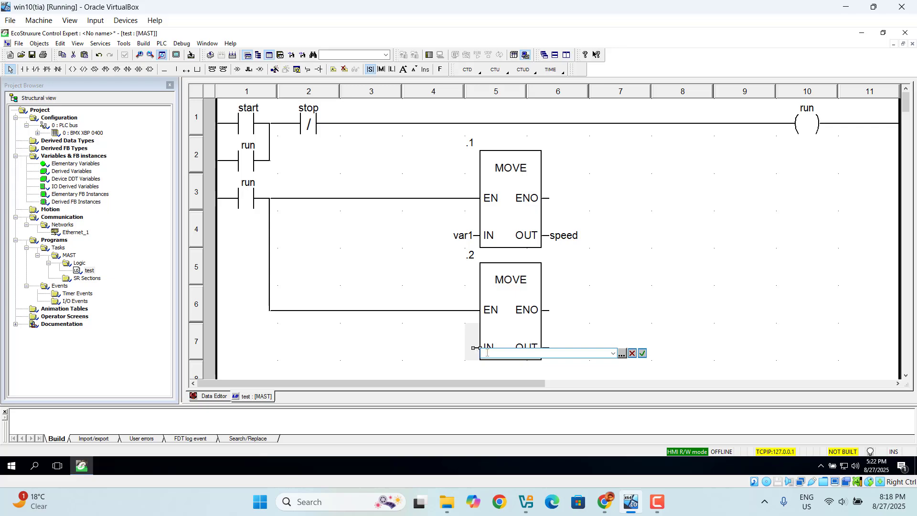
pyautogui.write('var2')
pyautogui.press('Return')
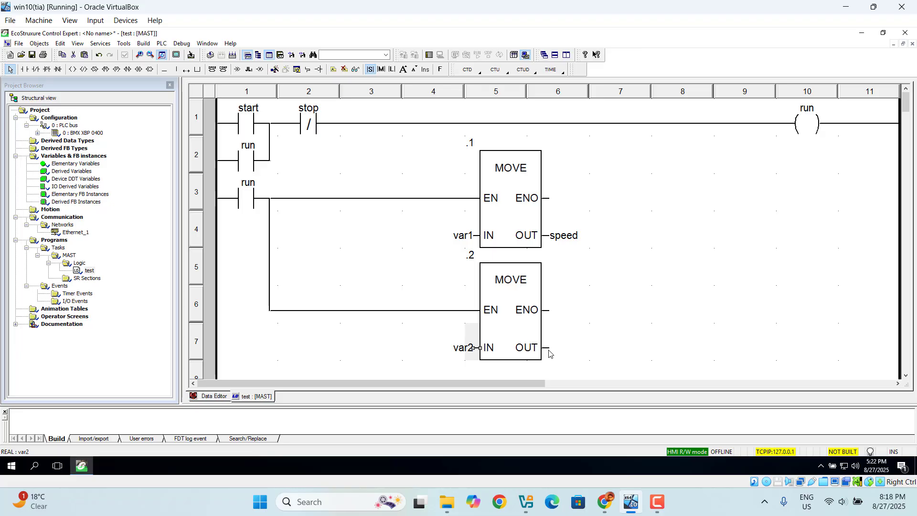
pyautogui.doubleClick(549, 352)
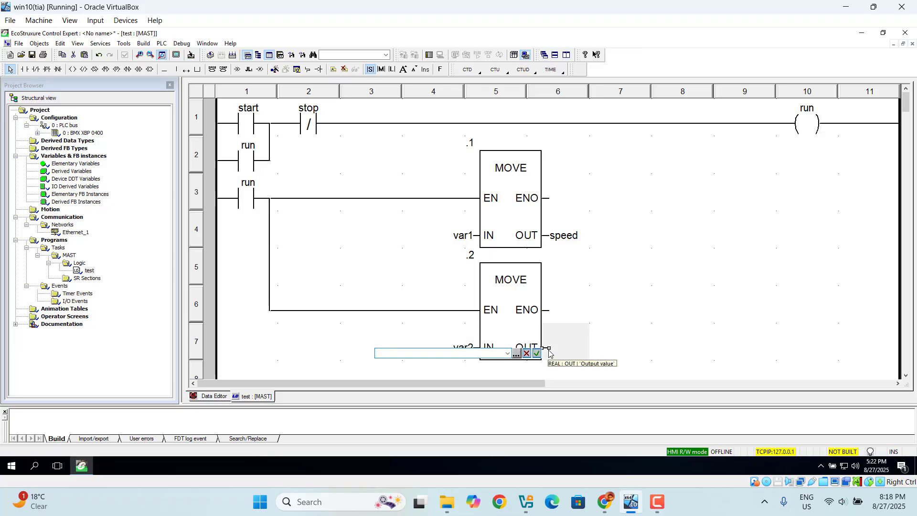
pyautogui.write('temp')
pyautogui.press('Return')
pyautogui.click(311, 348)
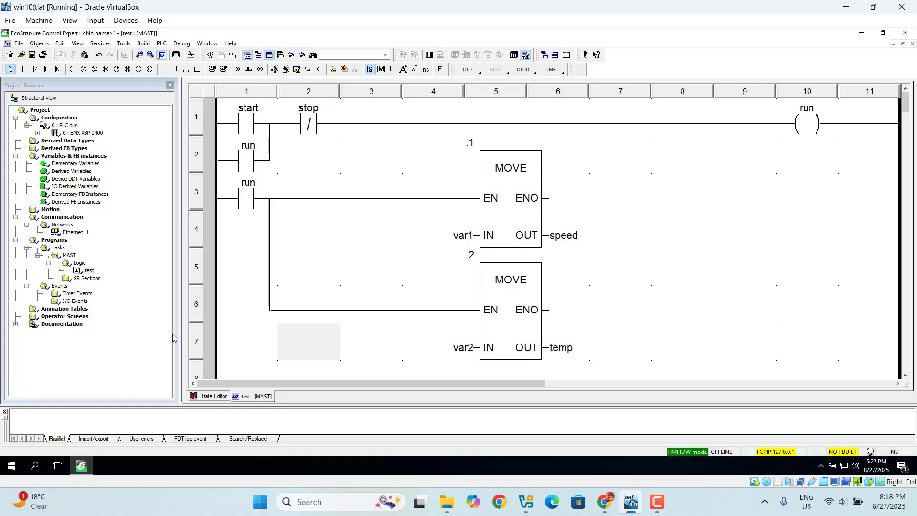
# - Create a new animation table with the default name Table
pyautogui.click(59, 310)
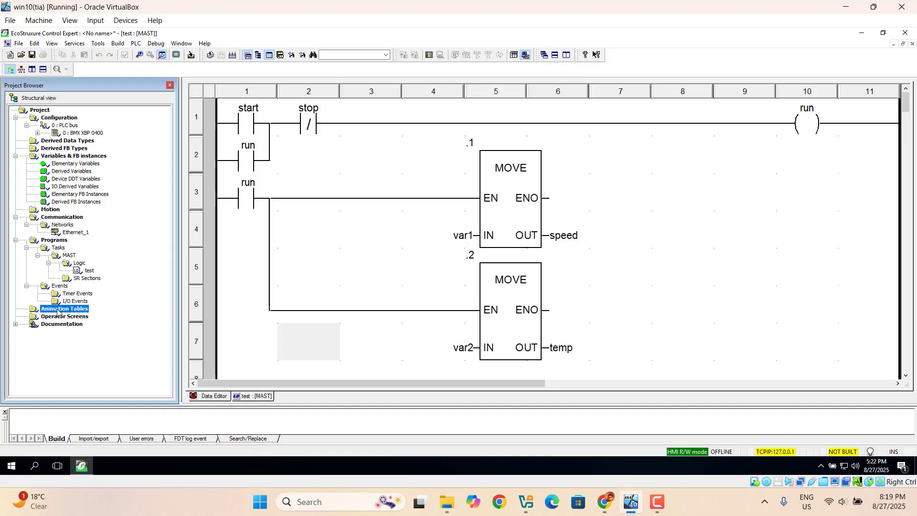
pyautogui.rightClick(58, 310)
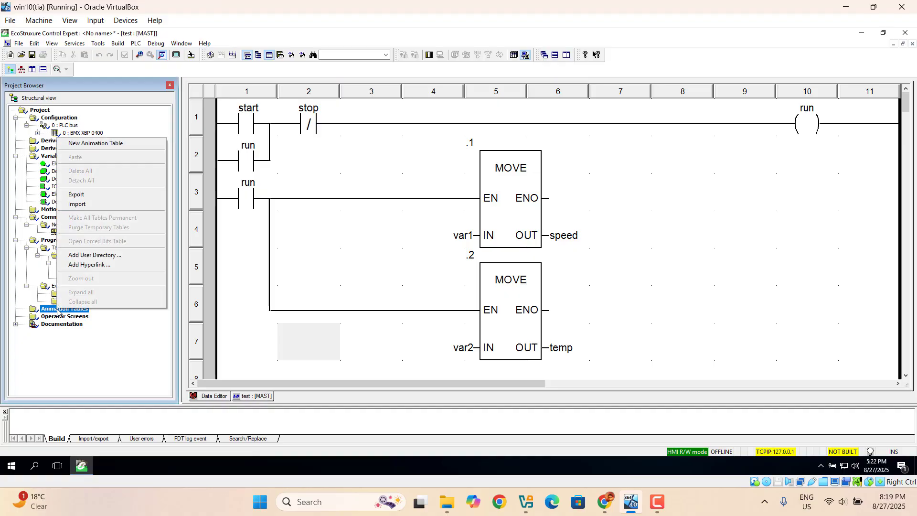
pyautogui.click(110, 143)
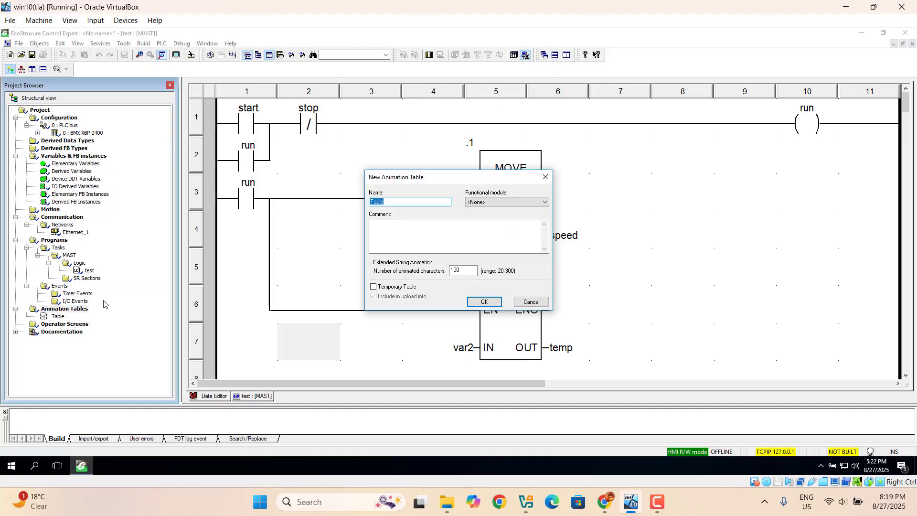
pyautogui.click(484, 300)
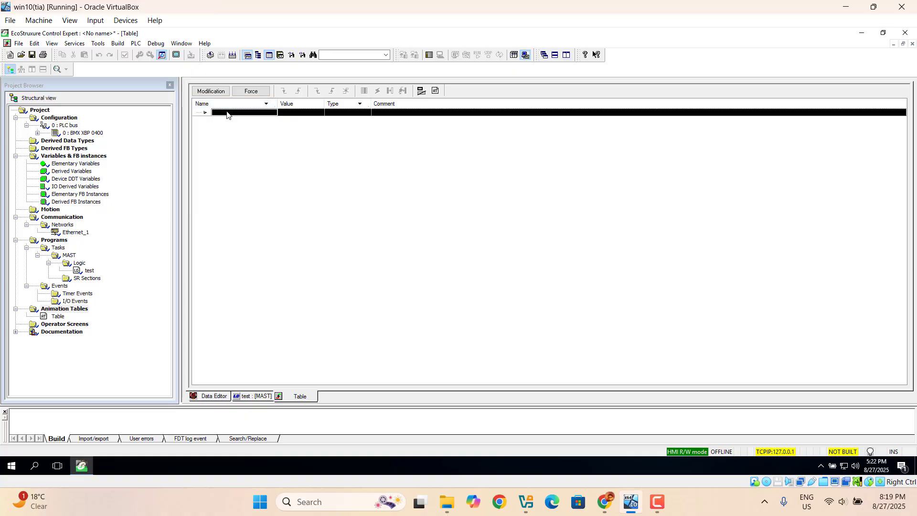
# - Add the BOOL variables start, stop and run to the animation table
pyautogui.click(226, 114)
pyautogui.write('star')
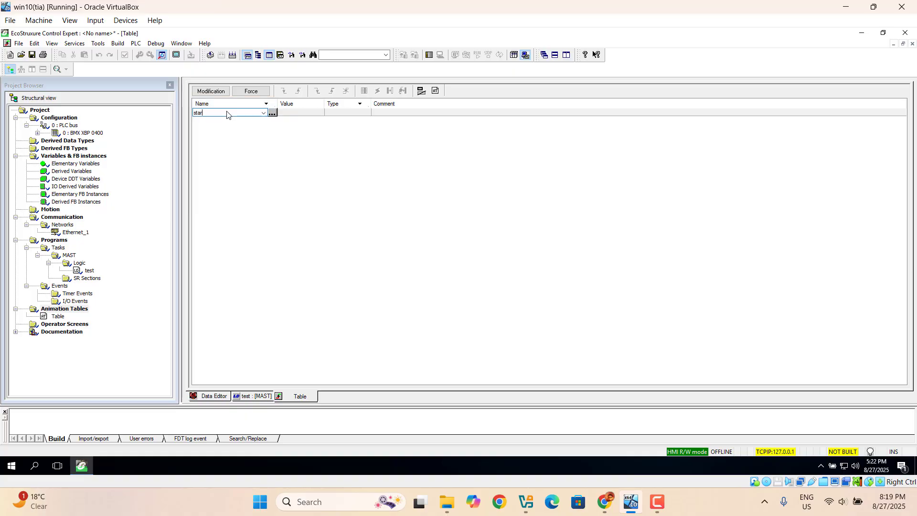
pyautogui.write('t')
pyautogui.press('Return')
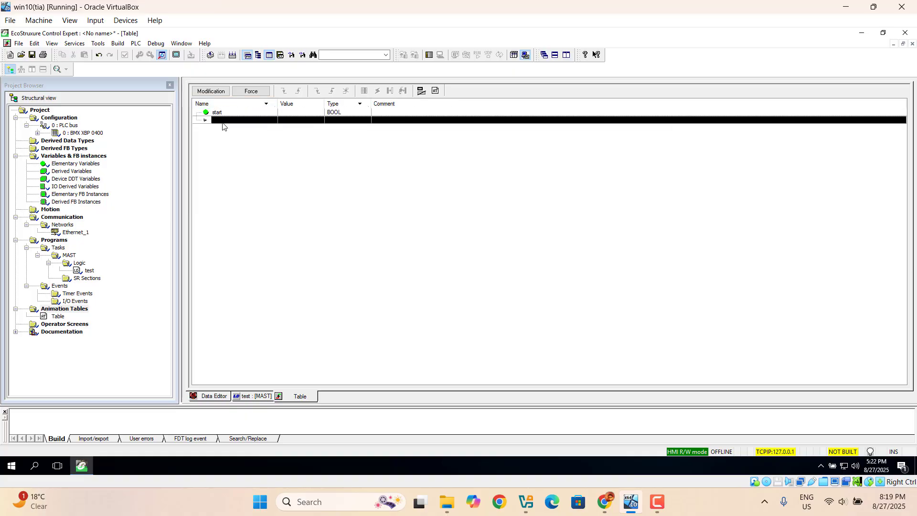
pyautogui.click(222, 121)
pyautogui.write('sto')
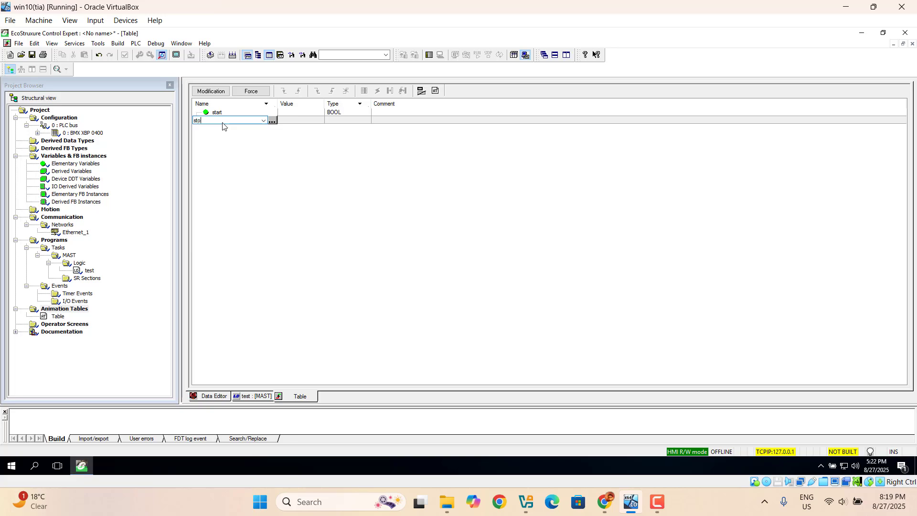
pyautogui.write('p')
pyautogui.press('Return')
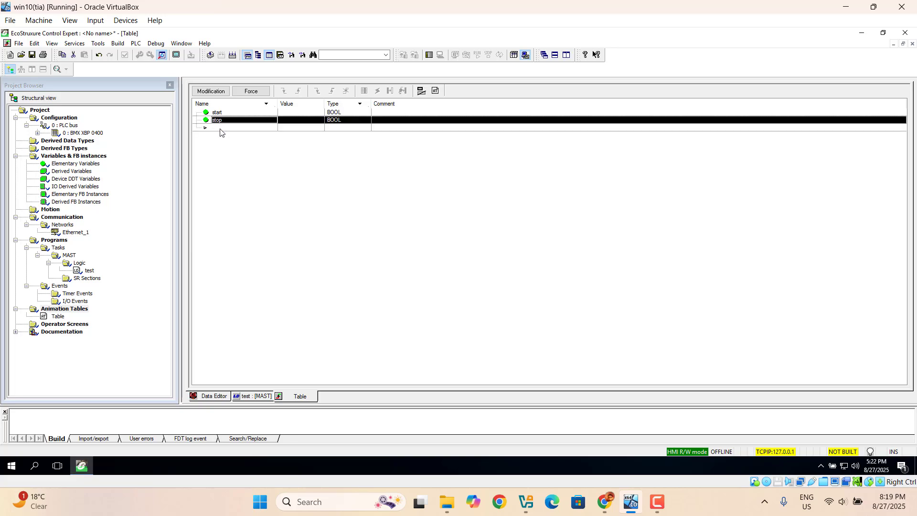
pyautogui.click(220, 129)
pyautogui.write('ru')
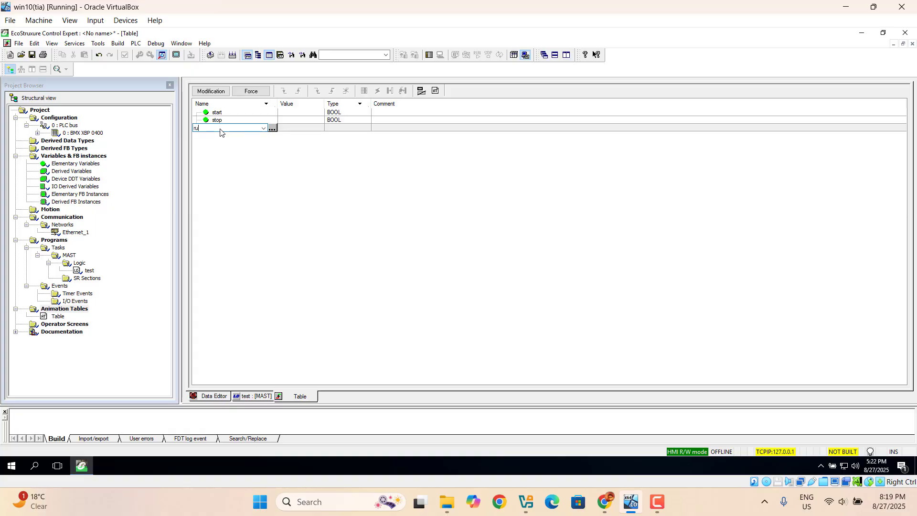
pyautogui.write('n')
pyautogui.press('Return')
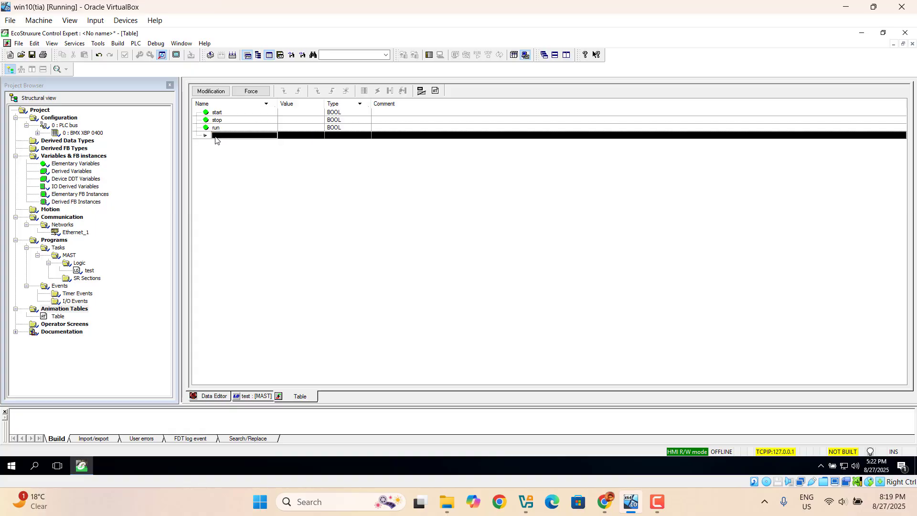
# - Add the INT variables var1 and speed to the animation table below run
pyautogui.click(216, 138)
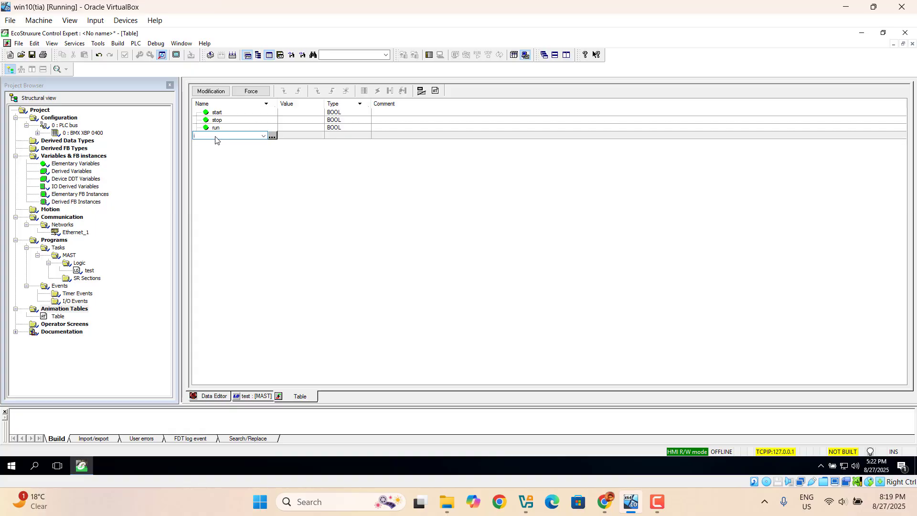
pyautogui.write('var1')
pyautogui.press('Return')
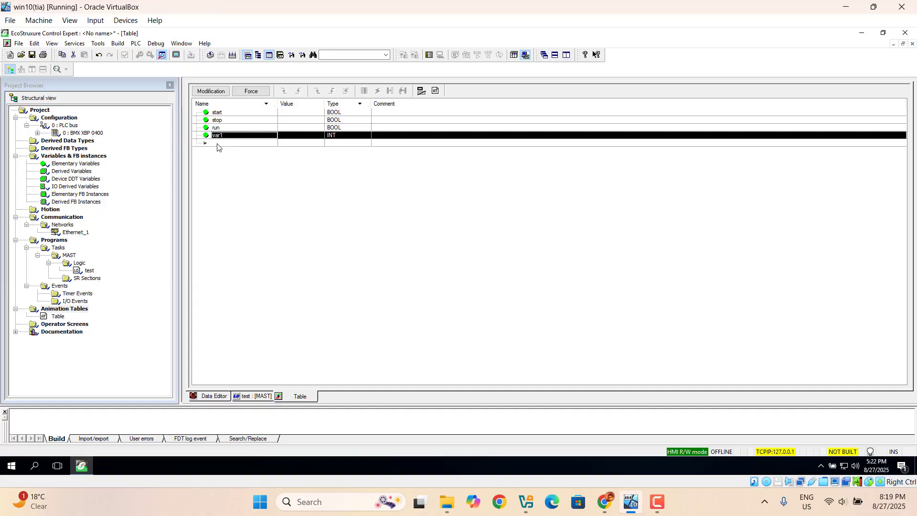
pyautogui.click(217, 143)
pyautogui.click(218, 143)
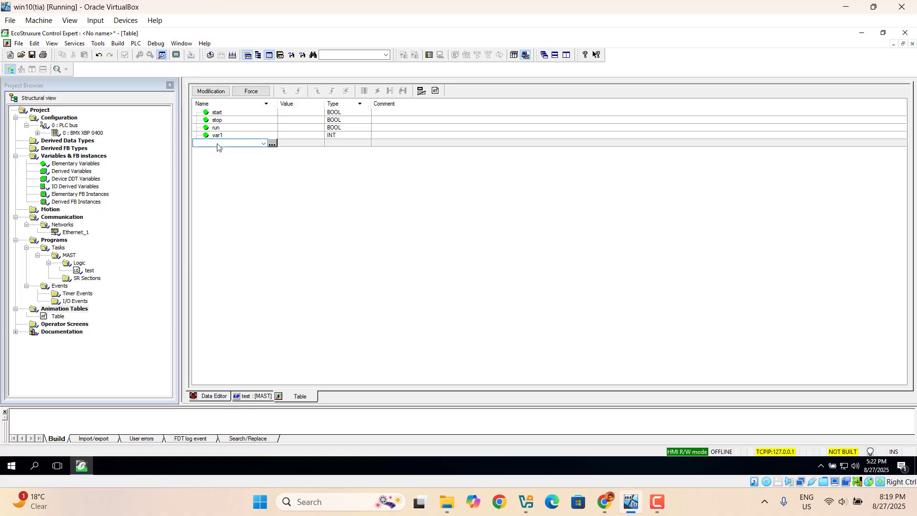
pyautogui.write('speed')
pyautogui.press('Return')
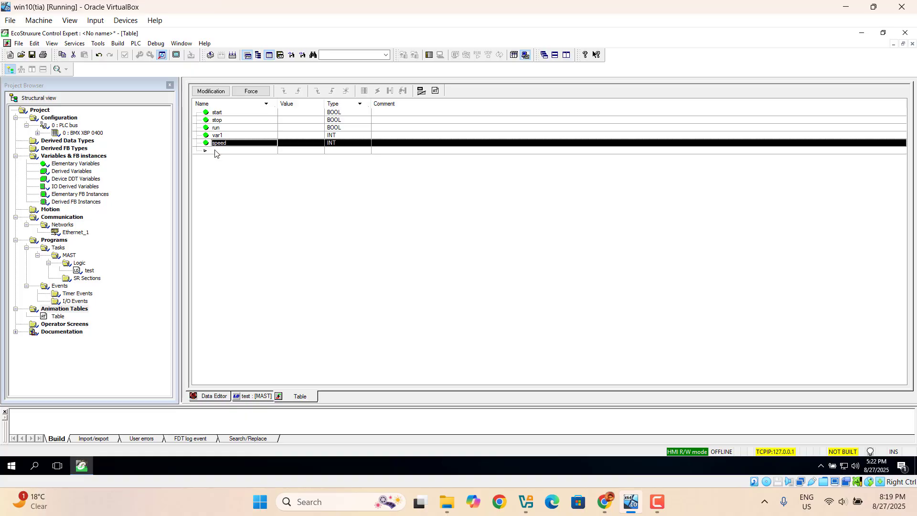
# - Add the REAL variables var2 and temp to the animation table below speed
pyautogui.click(214, 151)
pyautogui.click(214, 151)
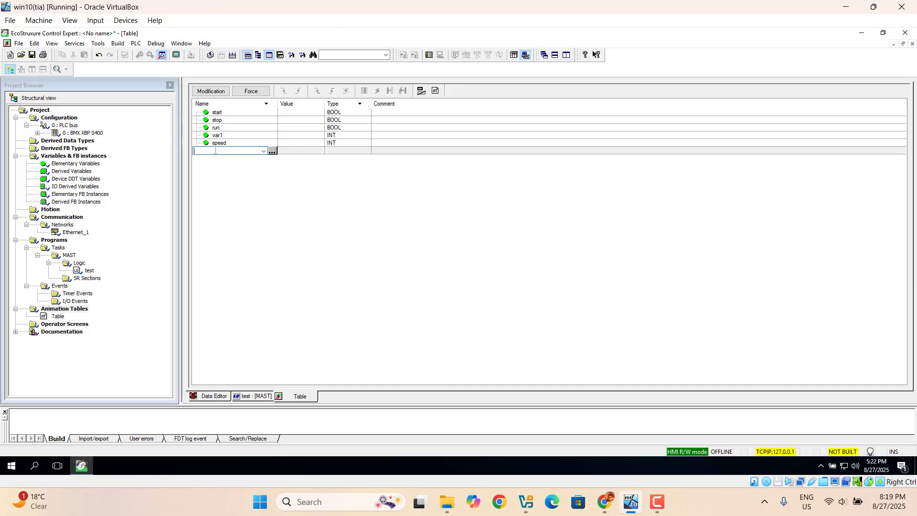
pyautogui.write('var2')
pyautogui.press('Return')
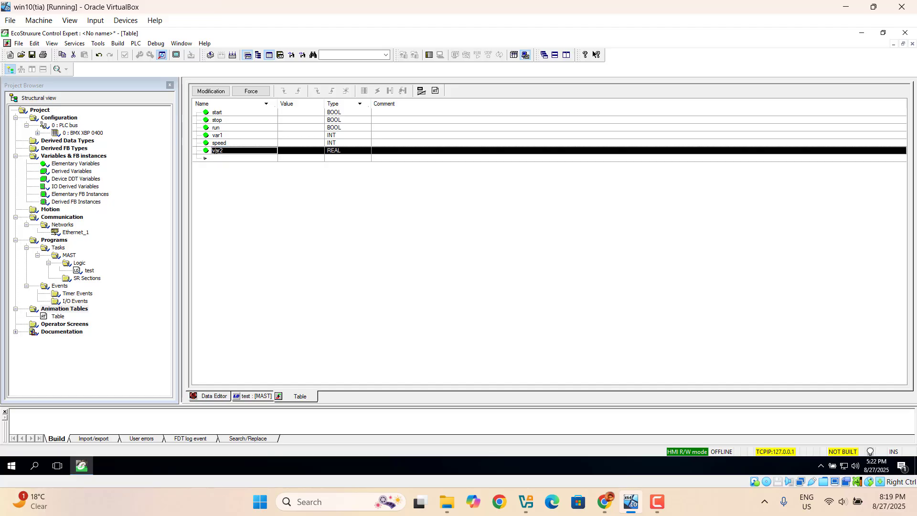
pyautogui.click(214, 160)
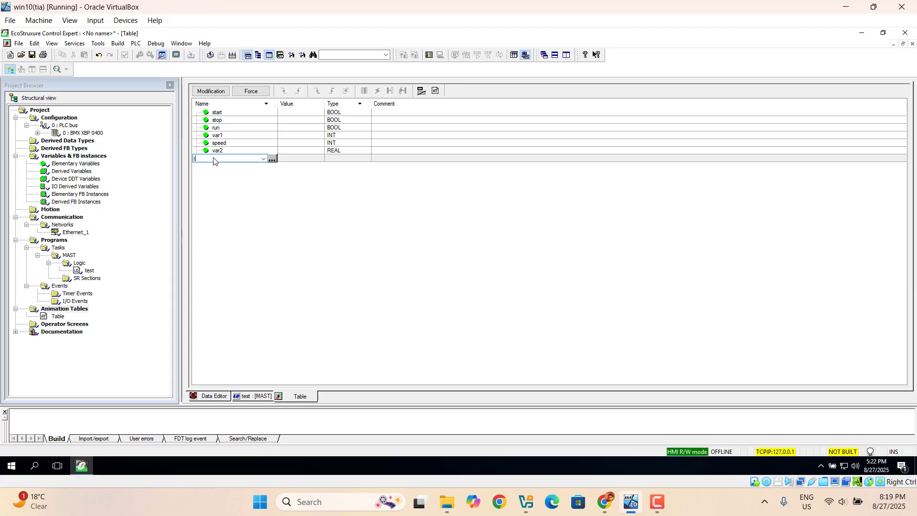
pyautogui.press('Return')
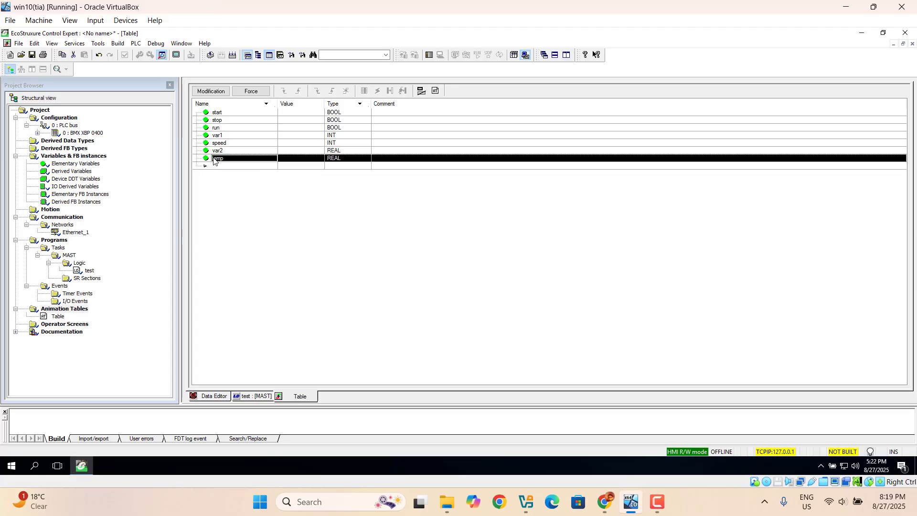
# - Save the project as test_opcua in the control expert folder, as a Control Expert .STU file
pyautogui.click(32, 54)
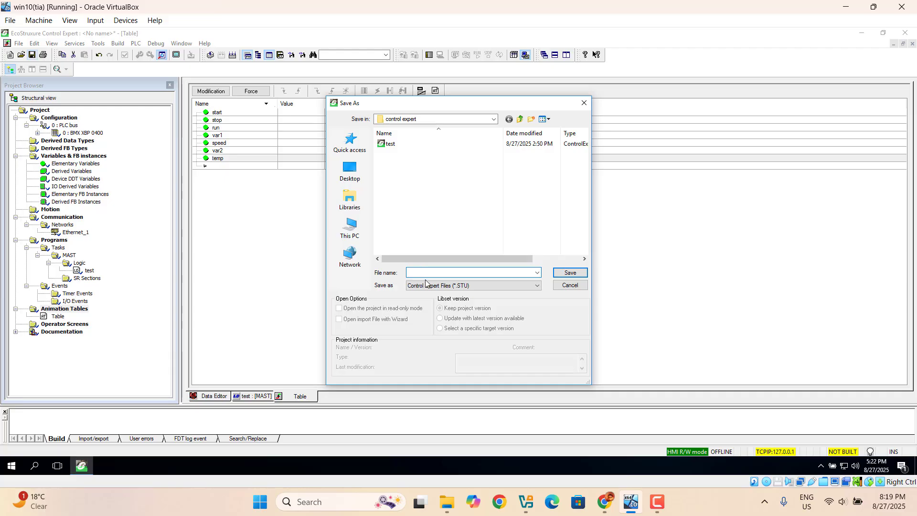
pyautogui.write('te')
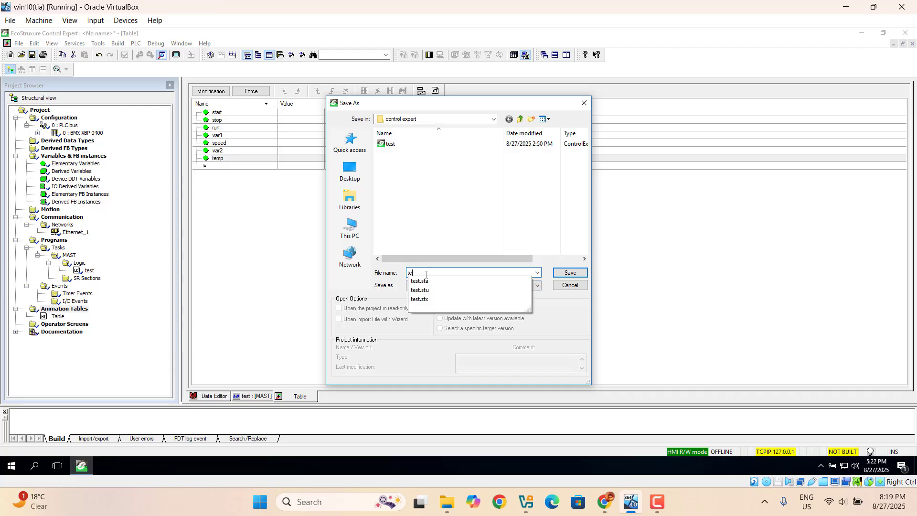
pyautogui.write('st_opcua')
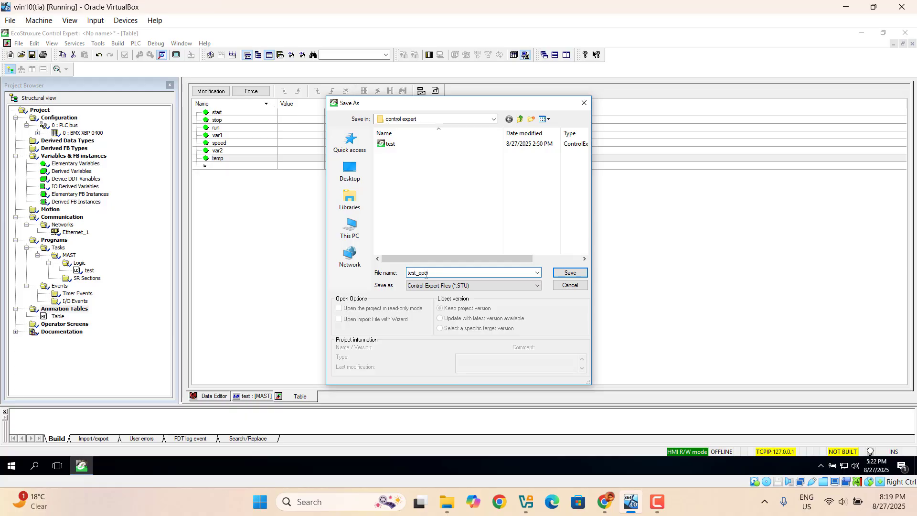
pyautogui.click(570, 274)
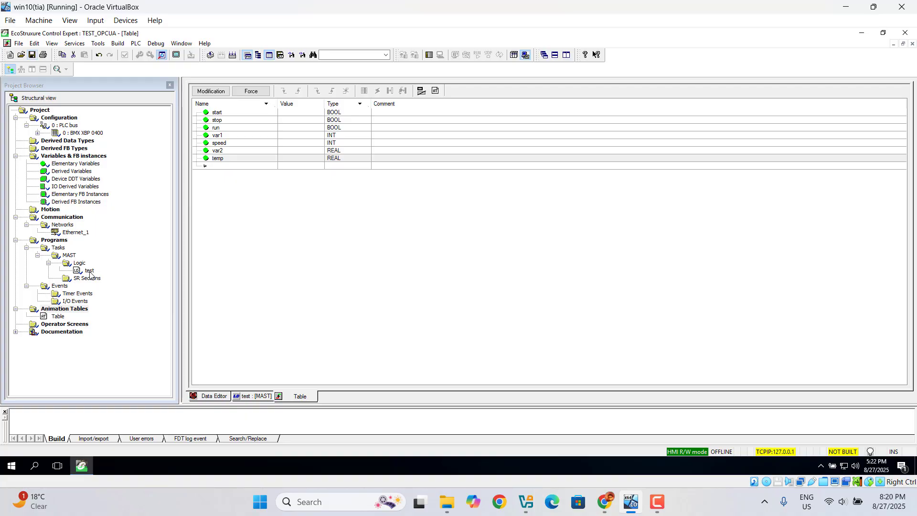
# - Save the project and run Rebuild All Project with the test section's ladder logic open
pyautogui.hotkey('ctrl', 's')
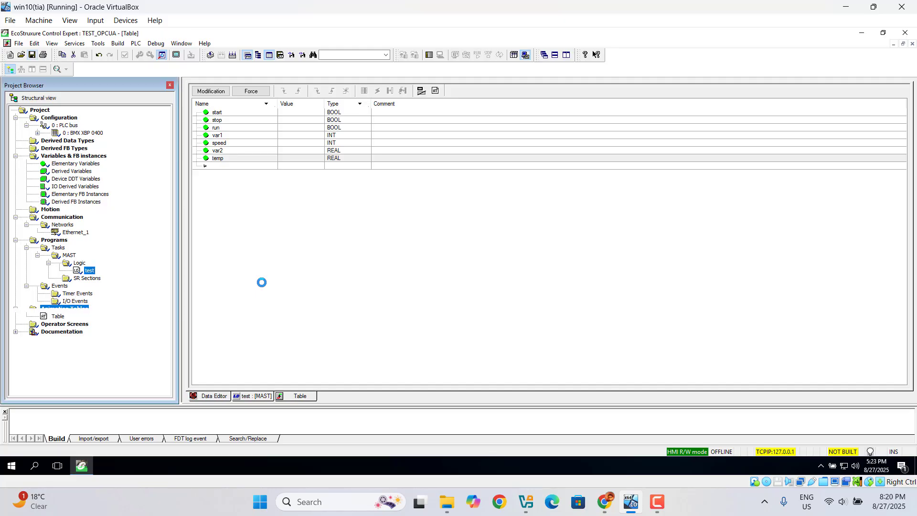
pyautogui.click(114, 47)
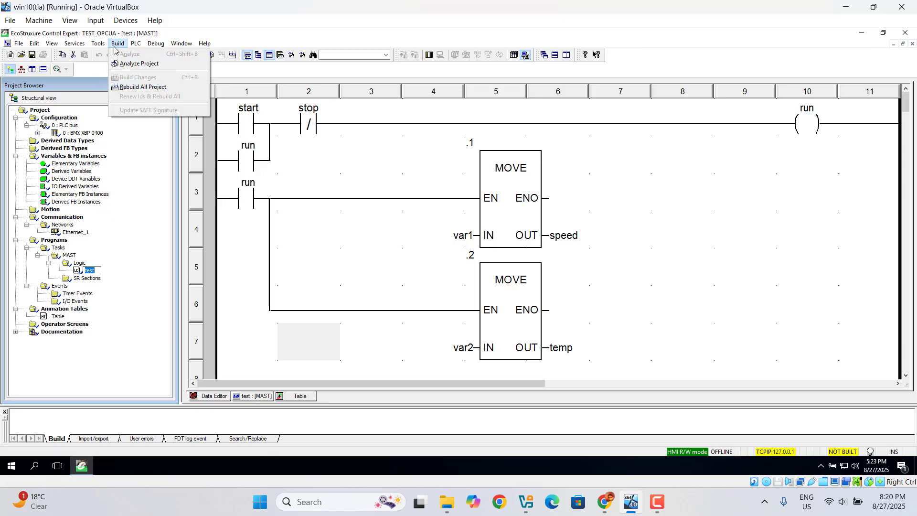
pyautogui.click(152, 87)
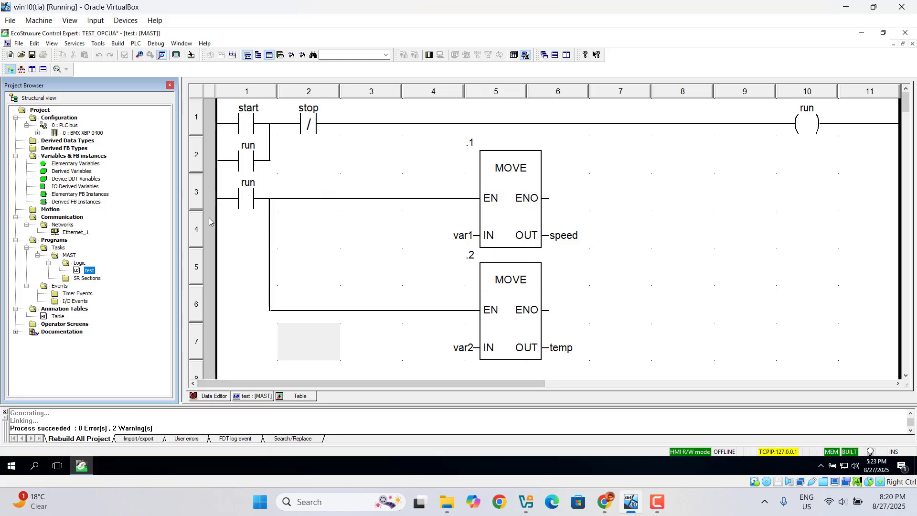
# - Set the PLC target to Simulation Mode and connect to the simulated PLC
pyautogui.click(133, 43)
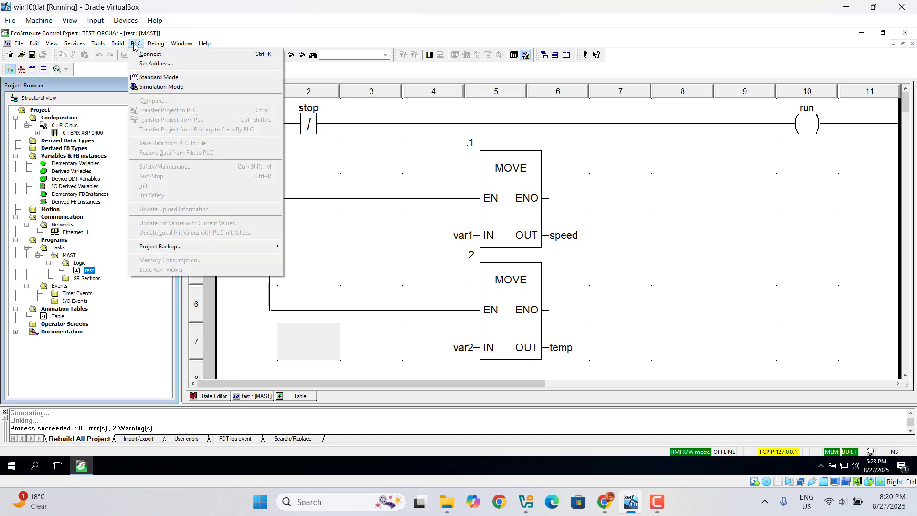
pyautogui.click(166, 88)
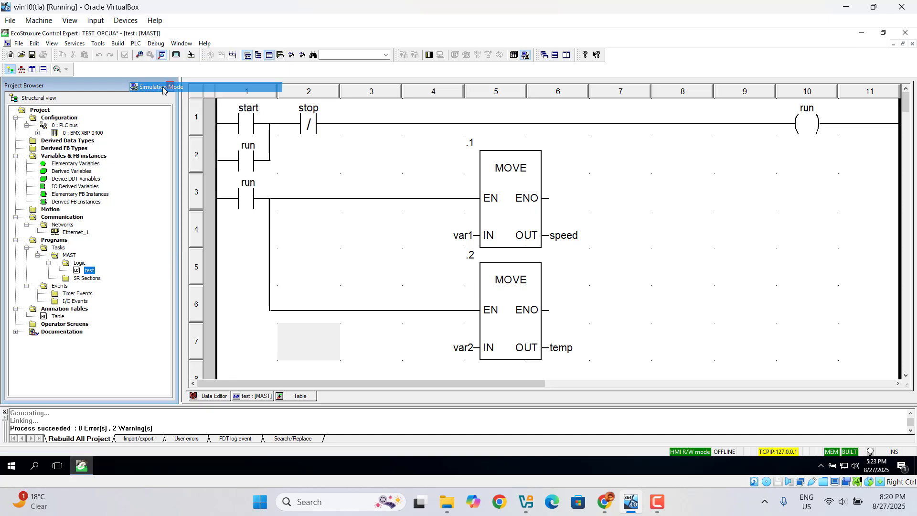
pyautogui.click(136, 44)
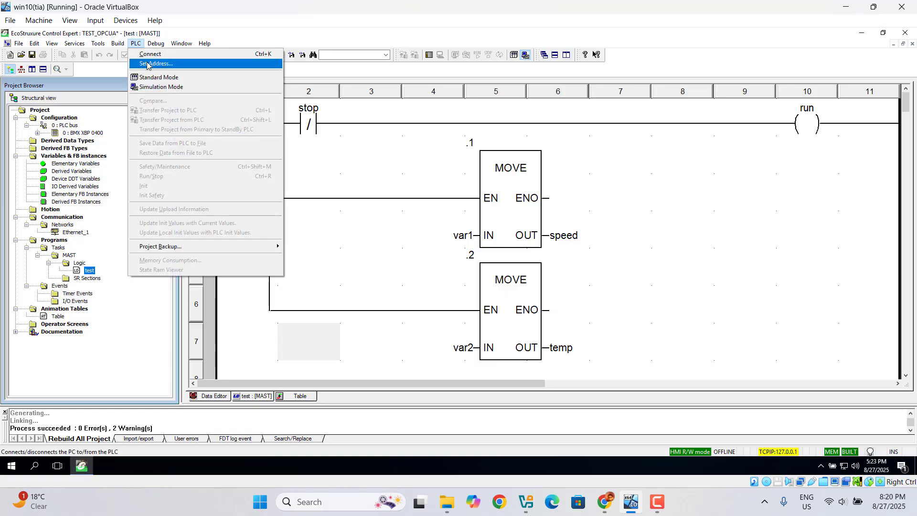
pyautogui.click(157, 55)
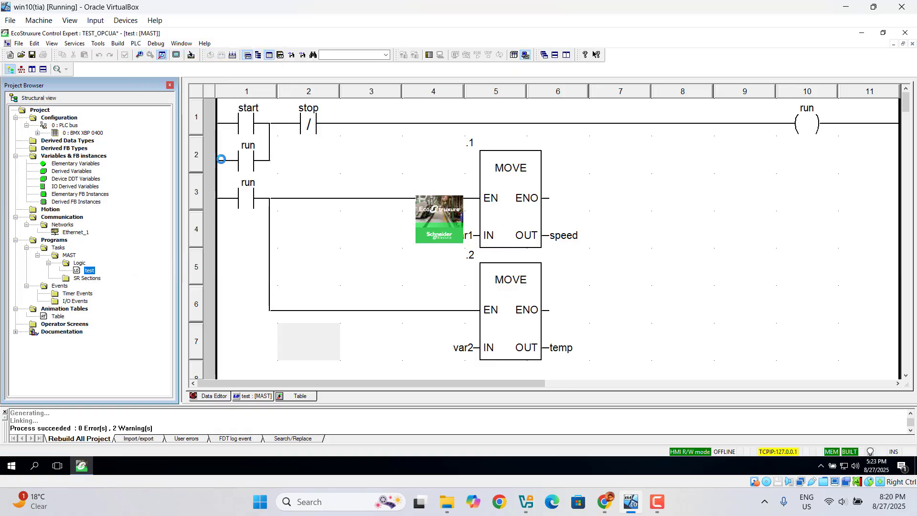
# - Transfer the project to the simulated PLC with PLC Run after Transfer enabled, and confirm running it
pyautogui.click(136, 44)
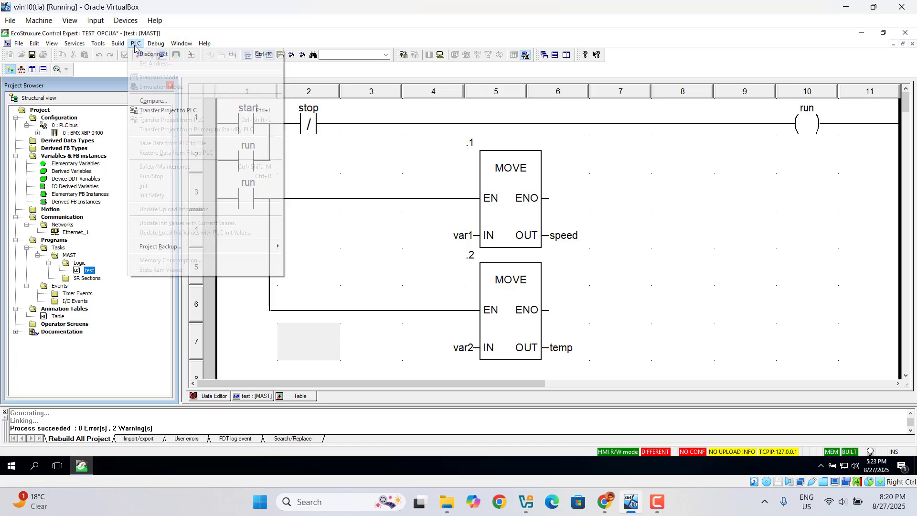
pyautogui.click(173, 113)
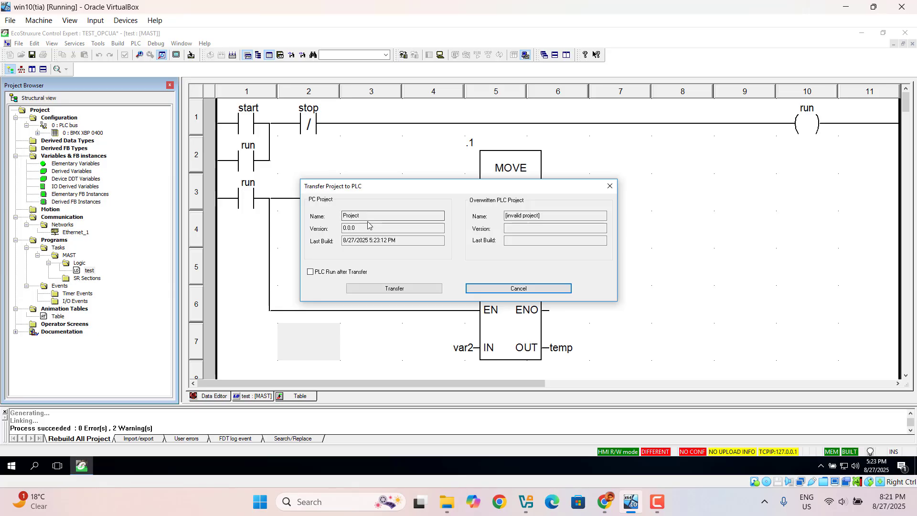
pyautogui.click(311, 271)
pyautogui.click(393, 291)
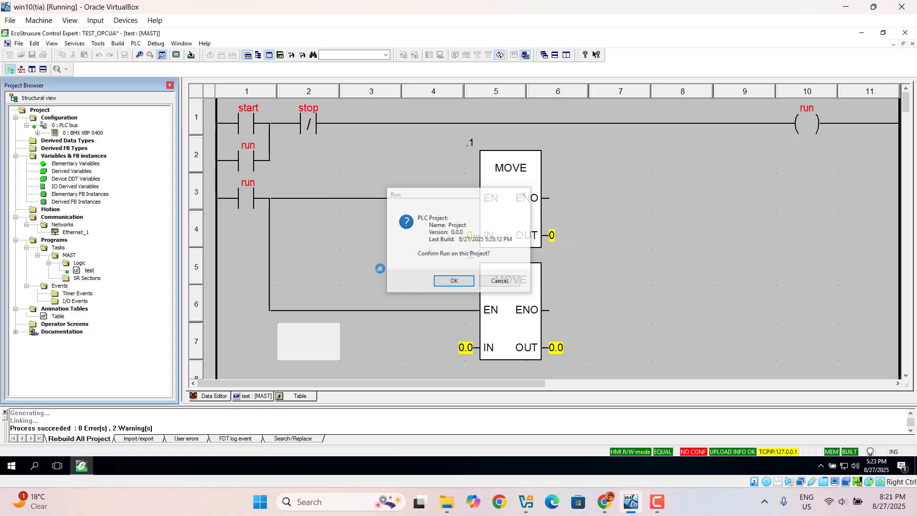
pyautogui.click(454, 281)
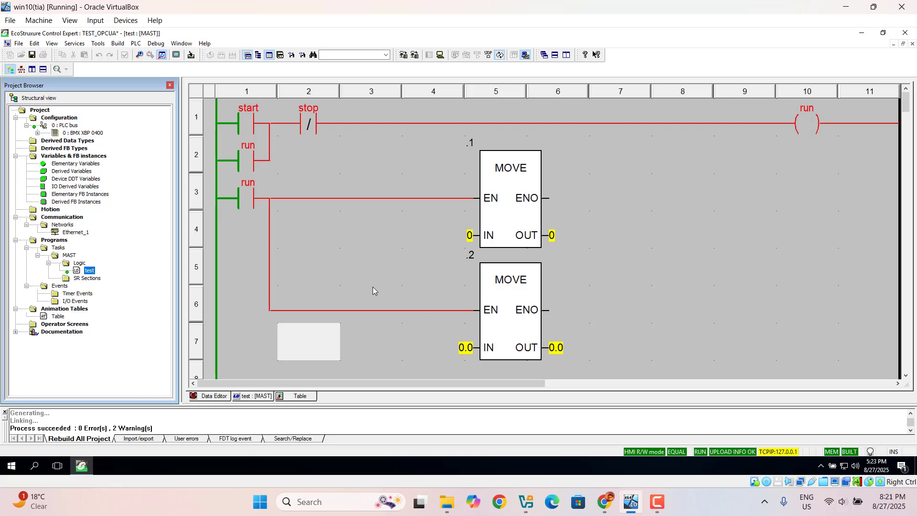
# - Switch to the OPC UA Server Expert Configuration tool and allow it to make changes to the device
pyautogui.click(864, 34)
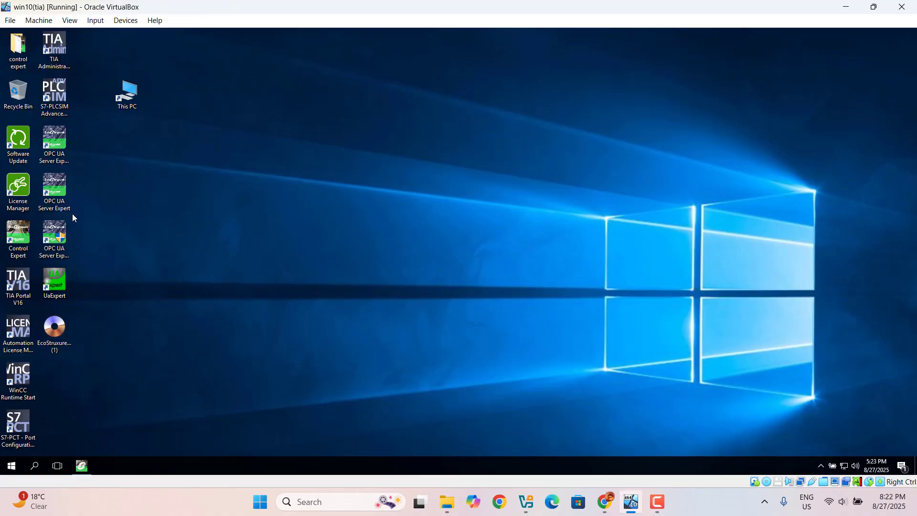
pyautogui.click(55, 151)
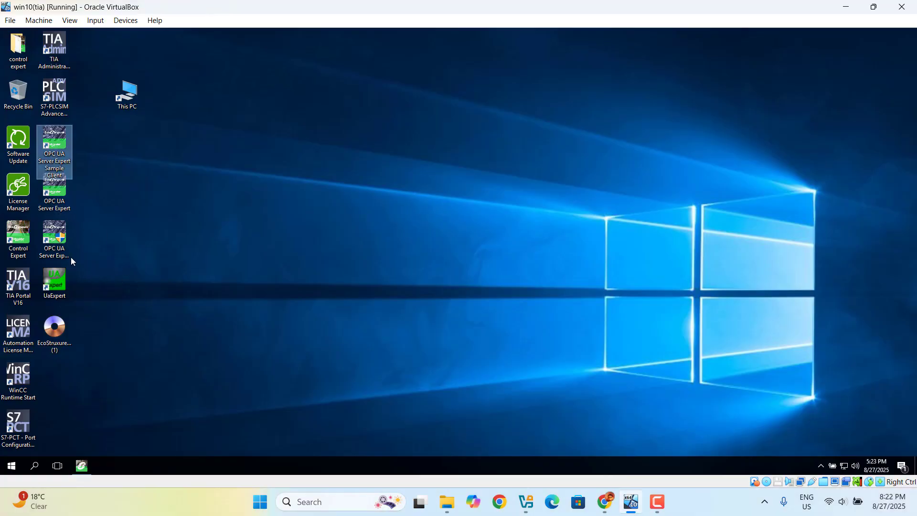
pyautogui.click(54, 241)
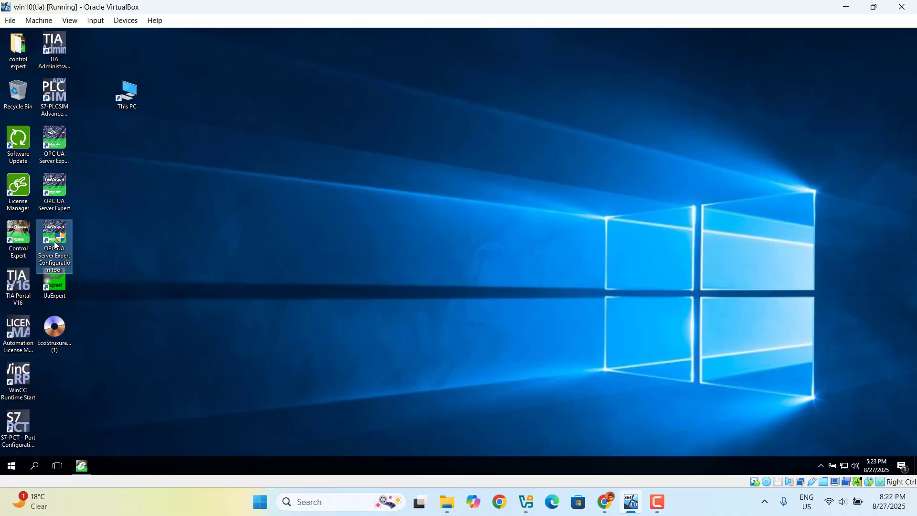
pyautogui.doubleClick(55, 245)
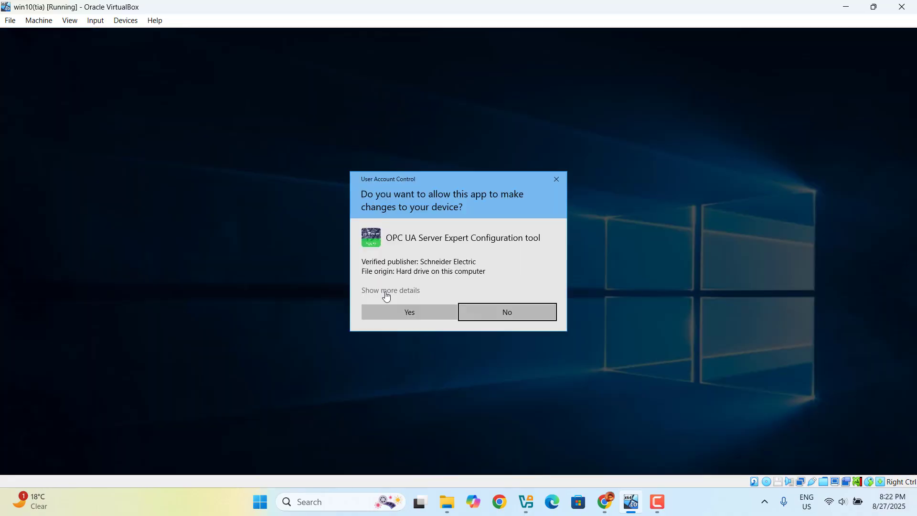
pyautogui.click(414, 311)
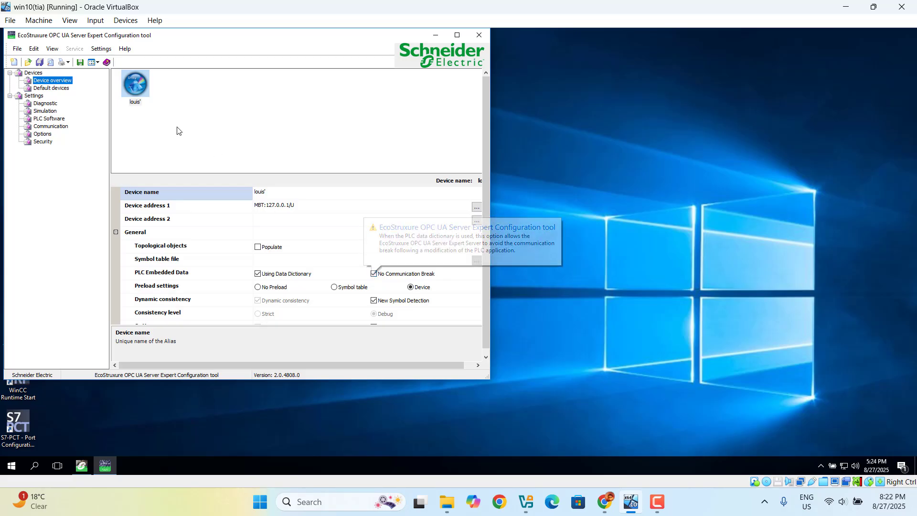
# - Create a new device alias named test
pyautogui.click(15, 62)
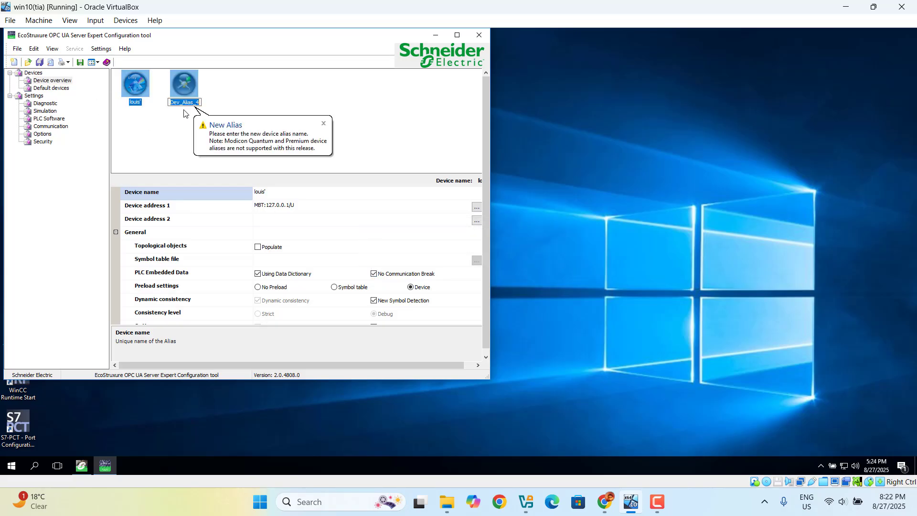
pyautogui.write('test')
pyautogui.press('Return')
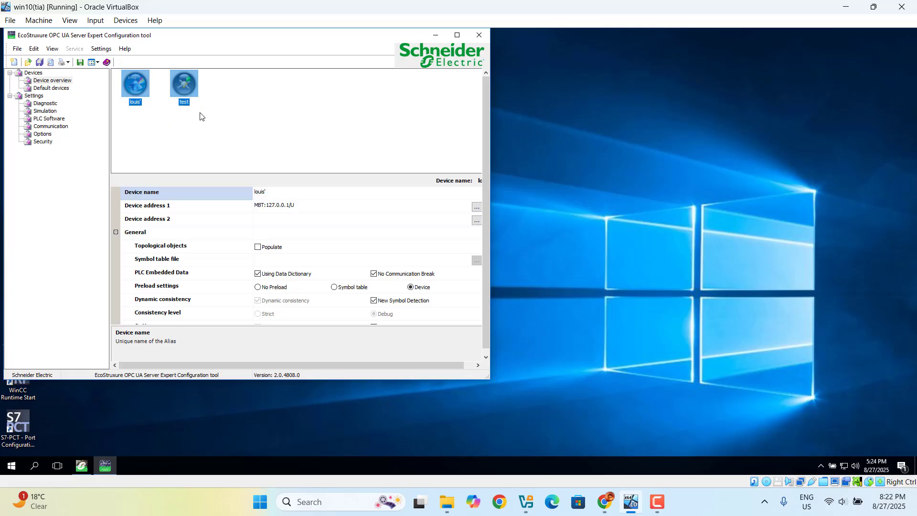
# - Try to delete the older device alias while both aliases are selected, and clear the selection
pyautogui.rightClick(138, 90)
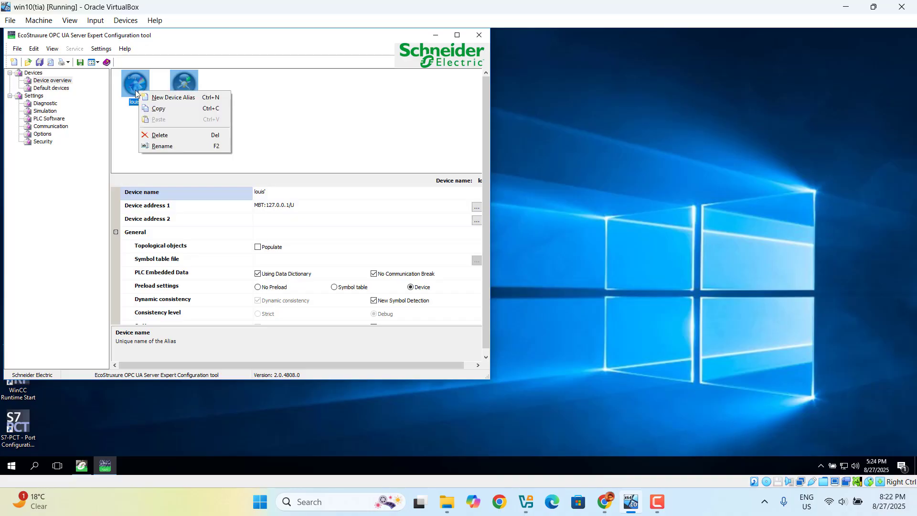
pyautogui.click(170, 136)
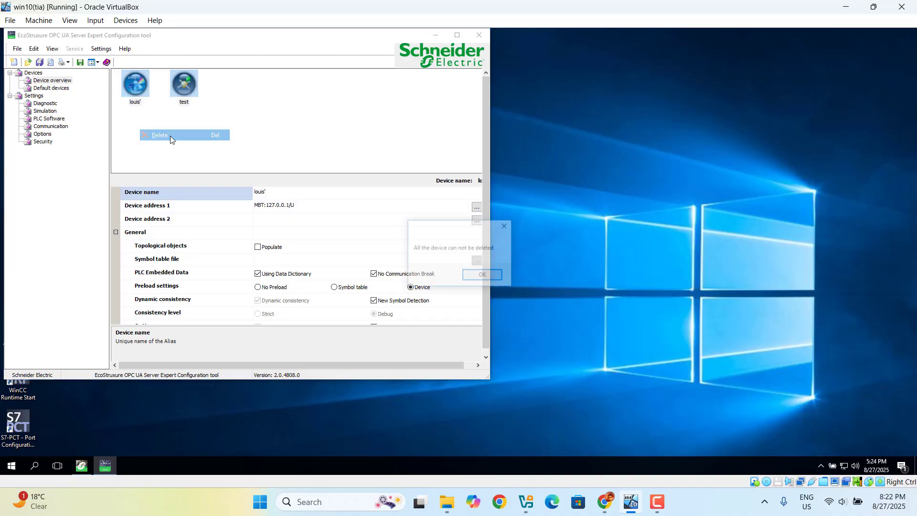
pyautogui.click(482, 276)
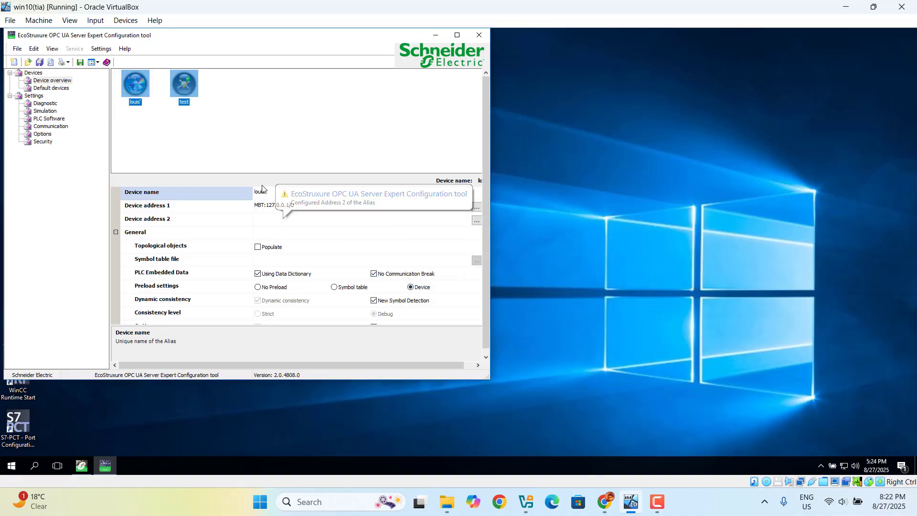
pyautogui.click(245, 162)
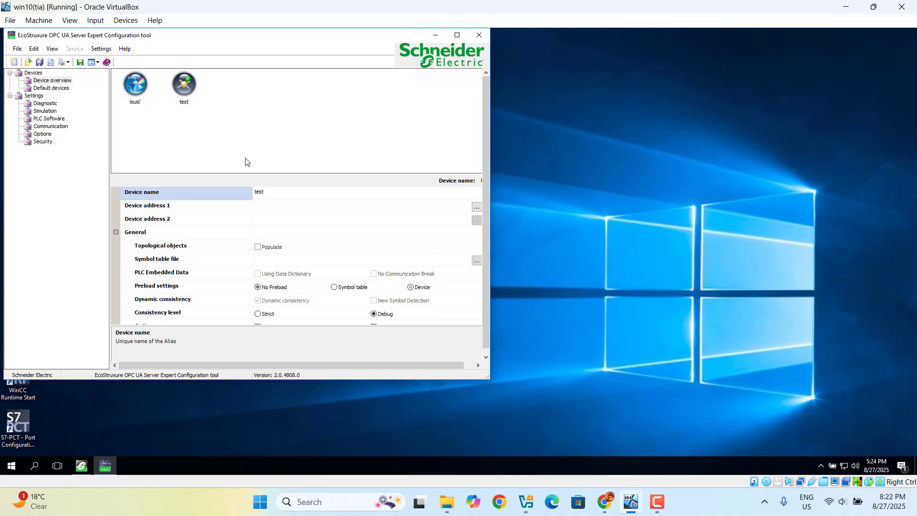
# - Delete only the older device alias next to test and confirm its removal
pyautogui.click(130, 82)
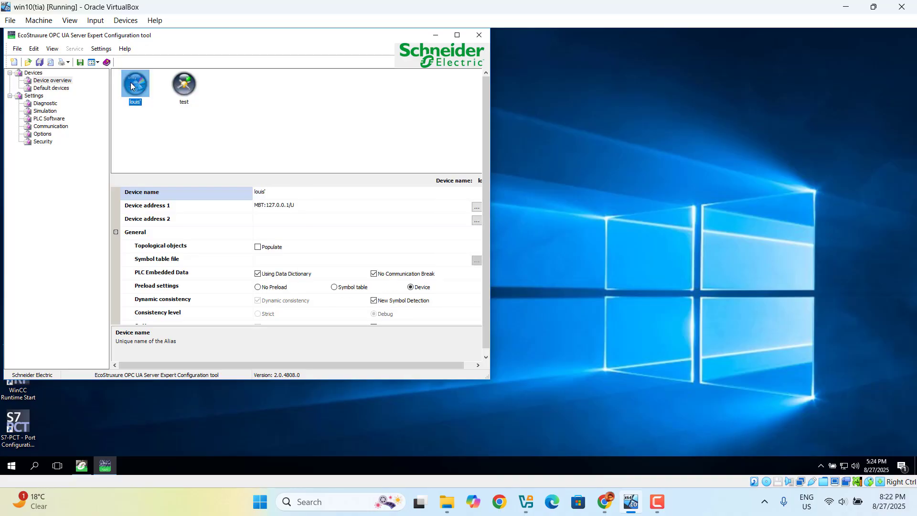
pyautogui.rightClick(131, 82)
pyautogui.click(171, 129)
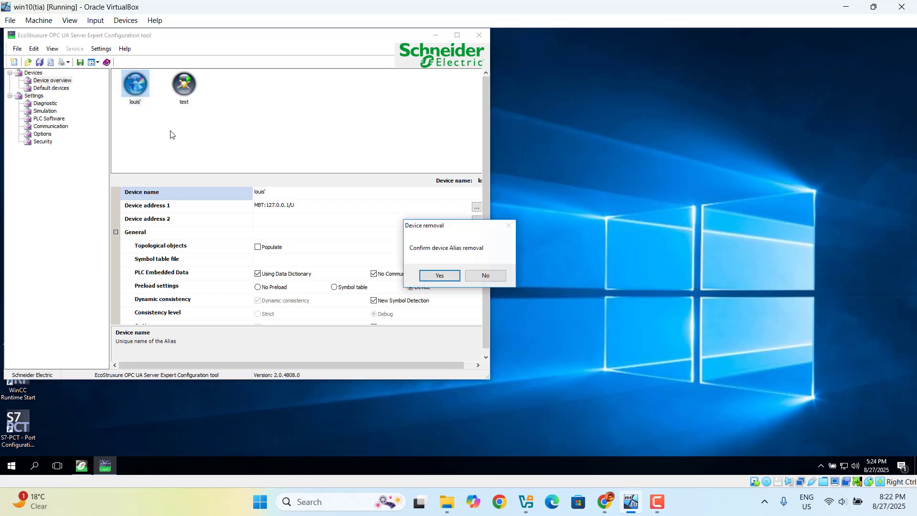
pyautogui.click(437, 281)
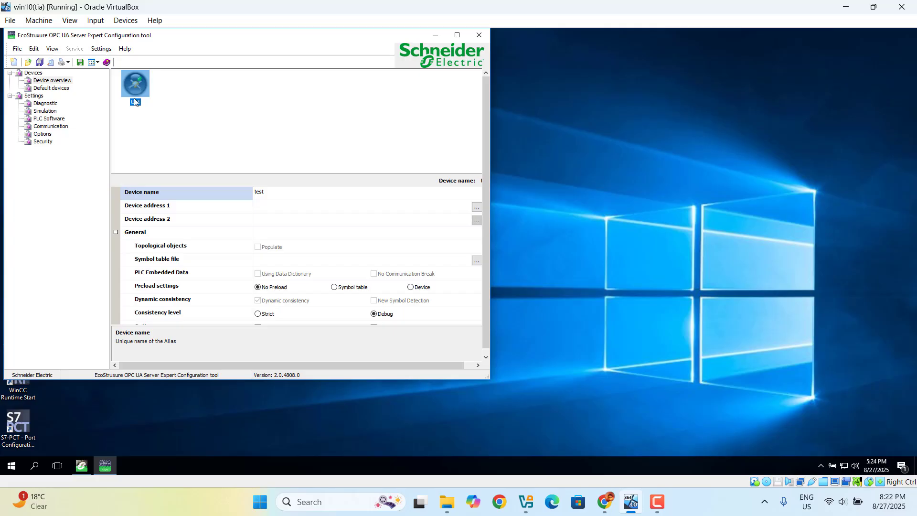
# - Set Device address 1 of the test alias to TCP/IP 127.0.0.1, using the data dictionary with No Communication Break and Device preload
pyautogui.click(475, 208)
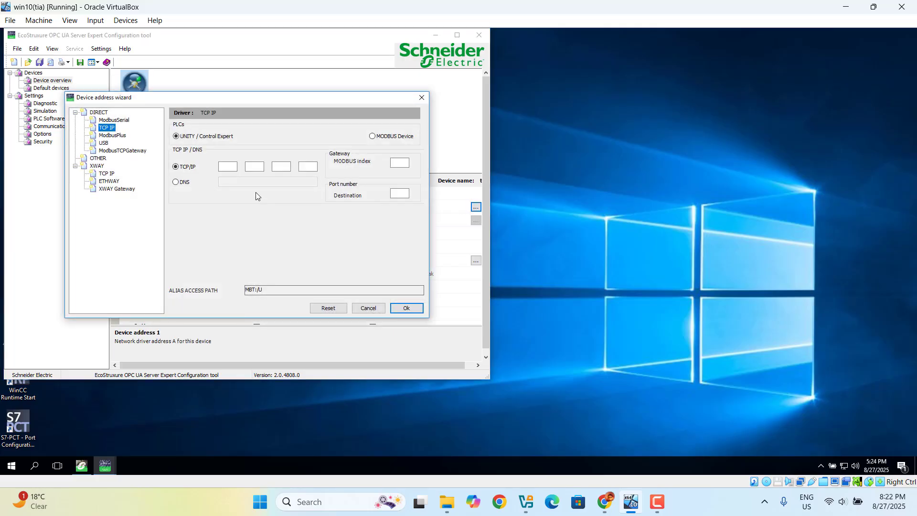
pyautogui.click(227, 166)
pyautogui.write('127')
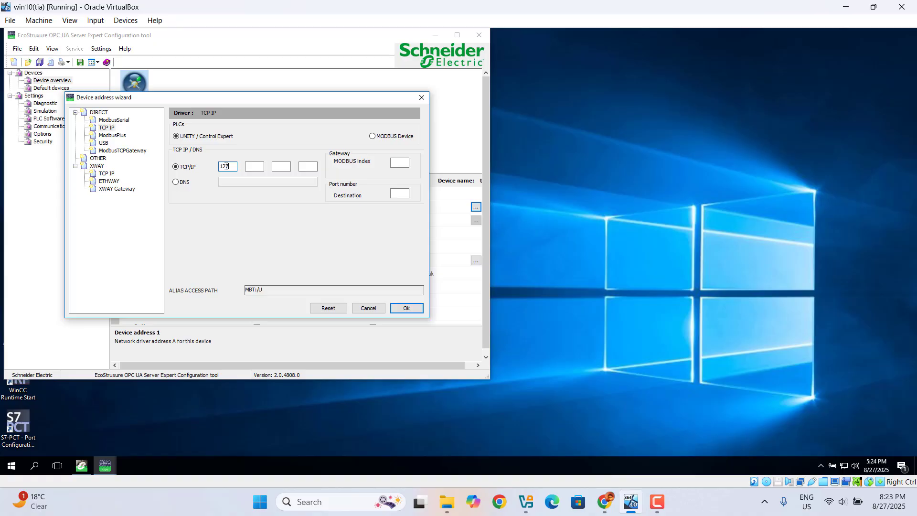
pyautogui.click(249, 167)
pyautogui.click(279, 166)
pyautogui.click(308, 168)
pyautogui.click(404, 309)
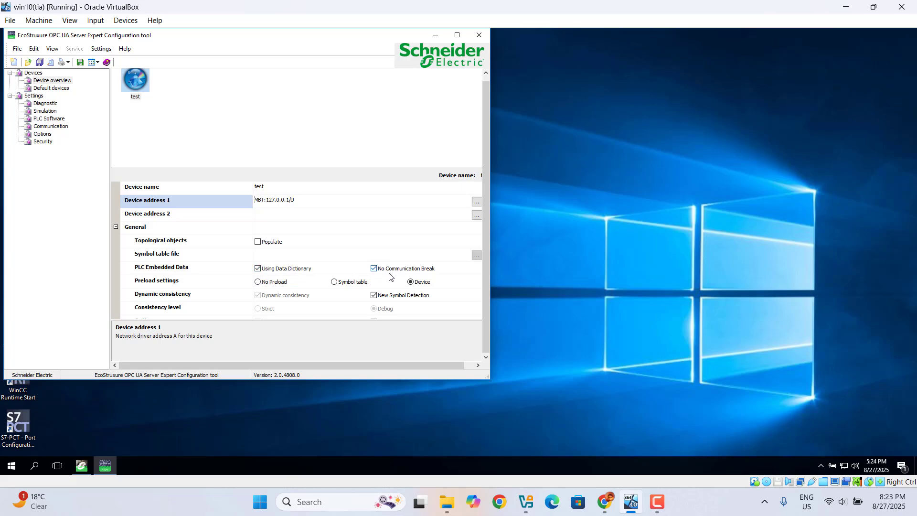
pyautogui.moveTo(390, 276)
# - Save the device configuration, check the Security settings for policy and anonymous user access, and save again
pyautogui.click(80, 63)
pyautogui.click(42, 142)
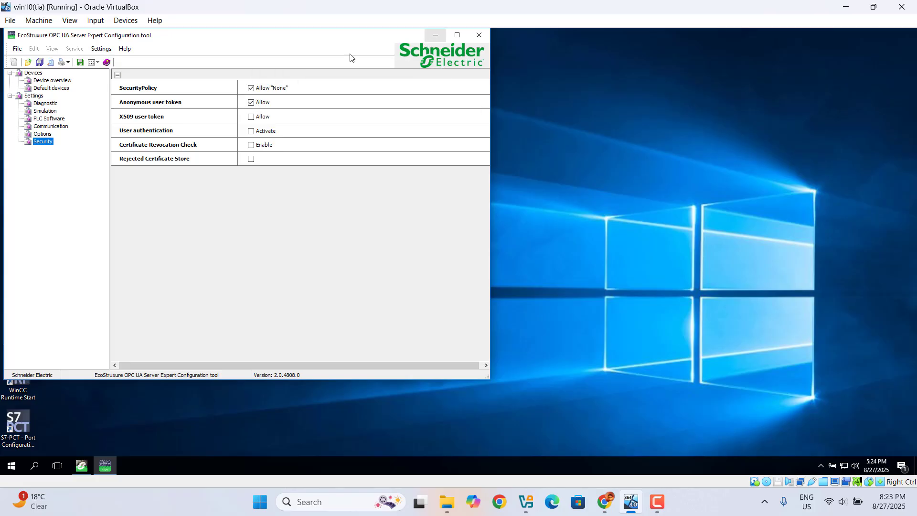
pyautogui.click(81, 63)
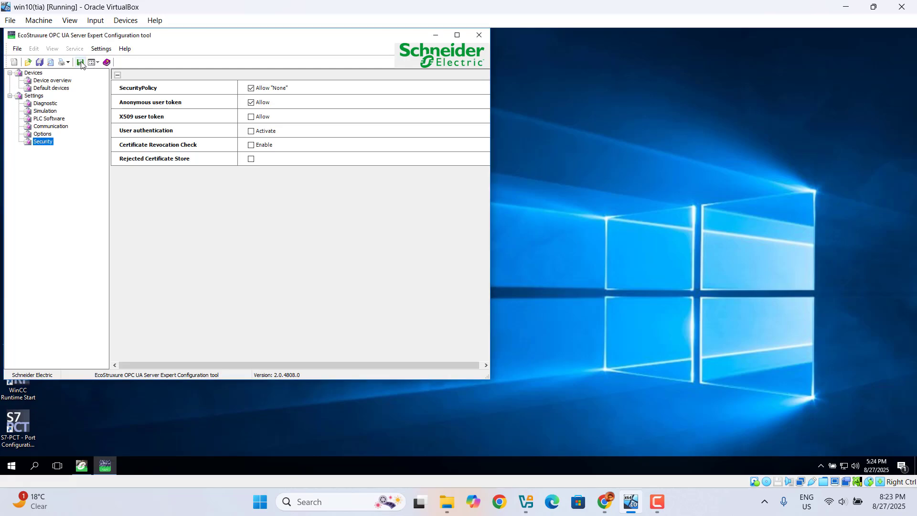
# - Leave the configuration tool, start the OPC UA Server Expert server and place its window mid-desktop
pyautogui.click(479, 35)
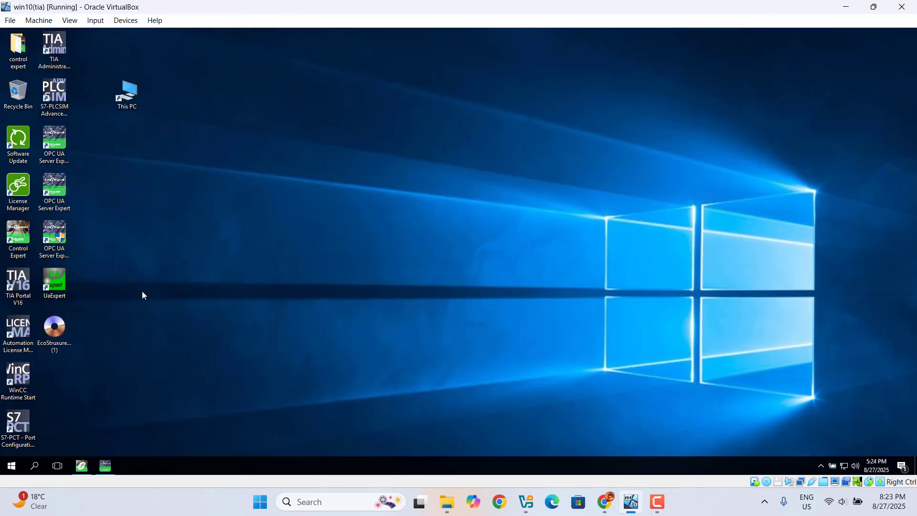
pyautogui.doubleClick(61, 194)
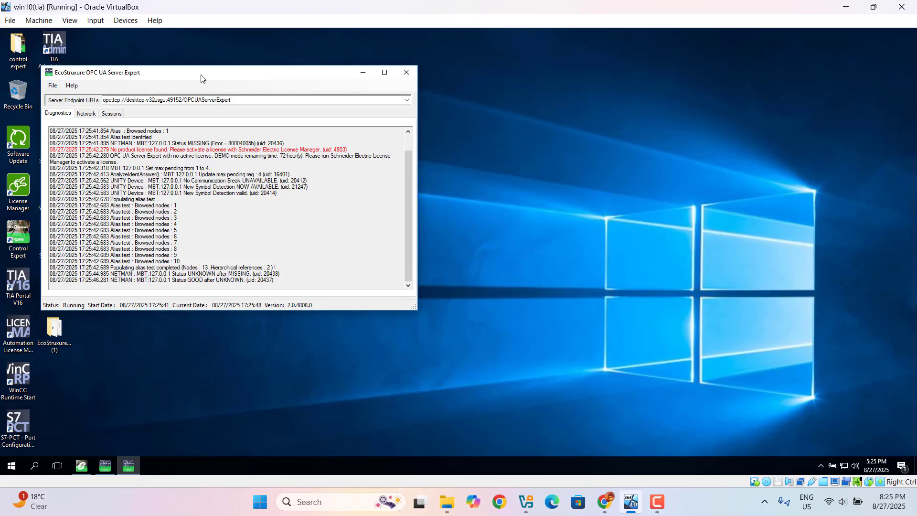
pyautogui.moveTo(201, 80); pyautogui.dragTo(423, 101)
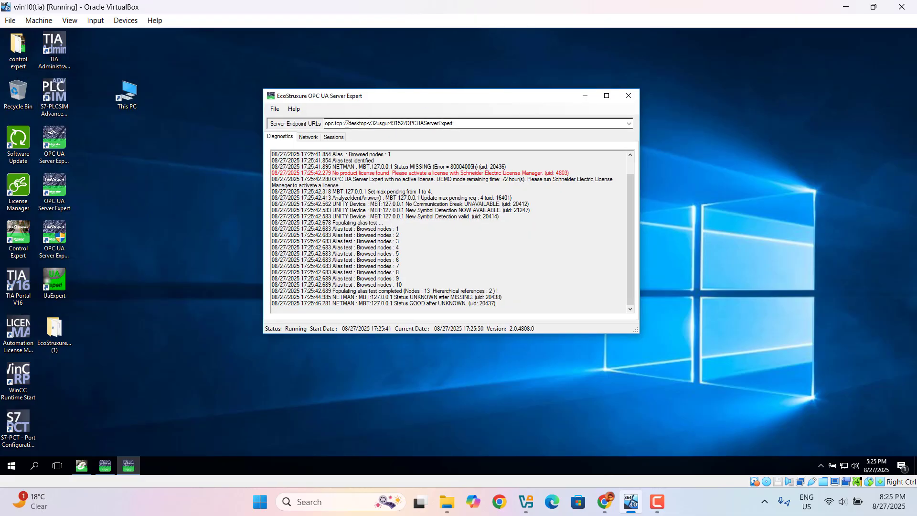
# - Examine the server's network details for the test device at MBT:127.0.0.1
pyautogui.click(308, 137)
pyautogui.click(274, 169)
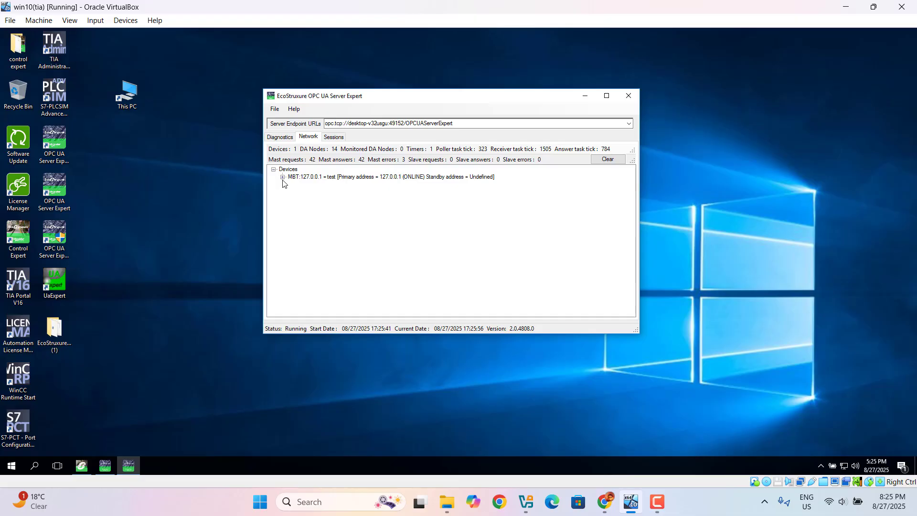
pyautogui.click(282, 178)
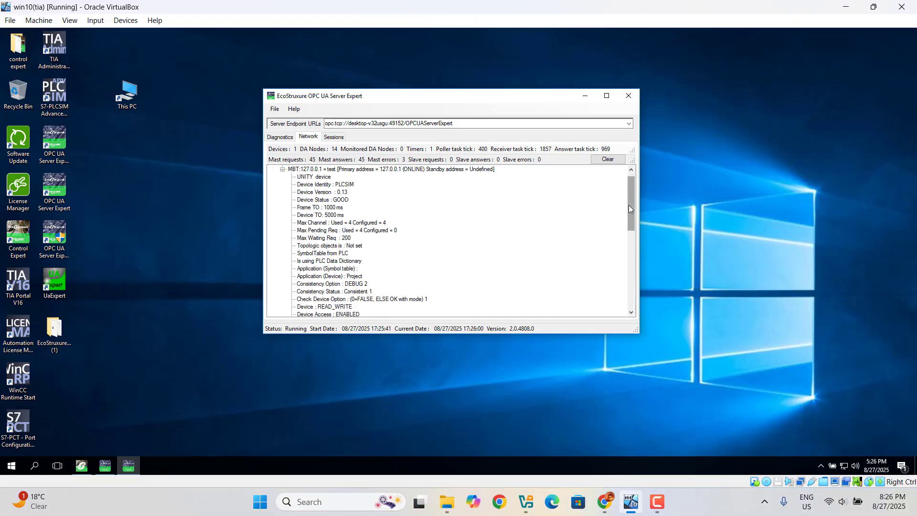
# - Review the rest of the test device's network details, copy the server endpoint URL, and minimize the server window
pyautogui.moveTo(629, 205); pyautogui.dragTo(630, 253)
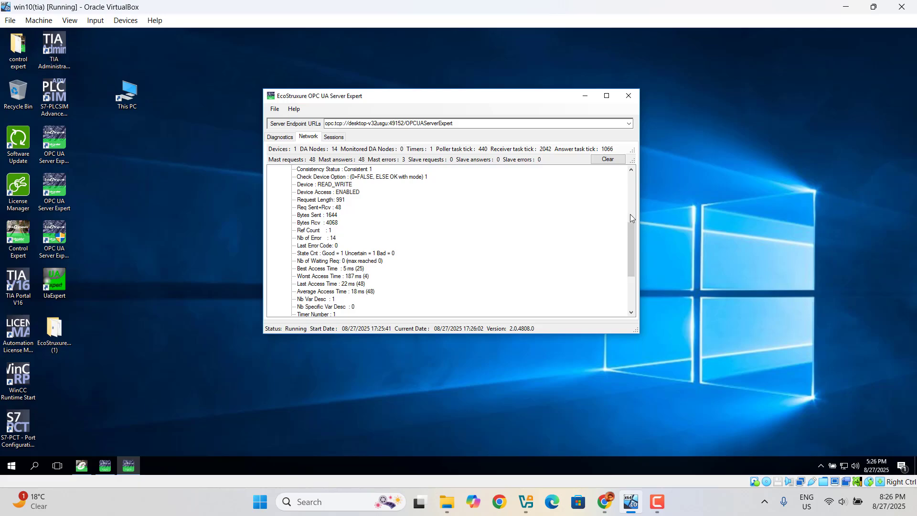
pyautogui.doubleClick(325, 123)
pyautogui.hotkey('ctrl', 'c')
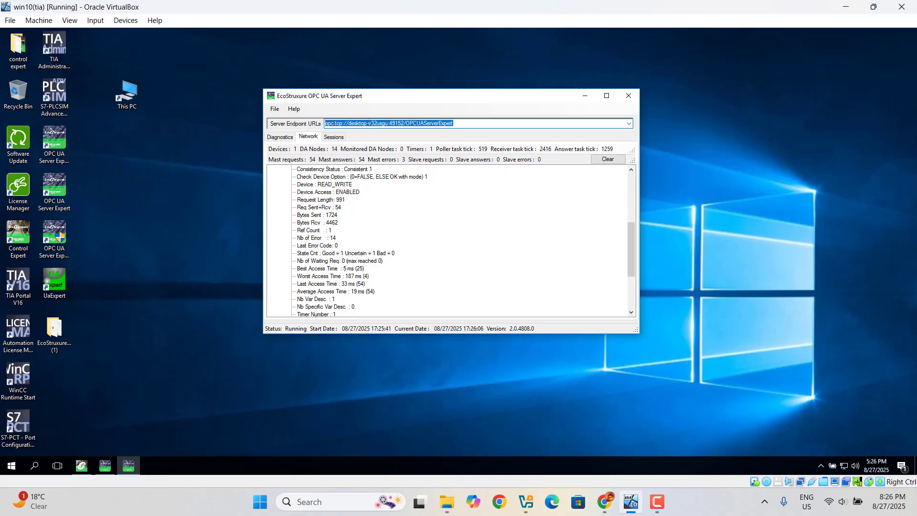
pyautogui.rightClick(369, 123)
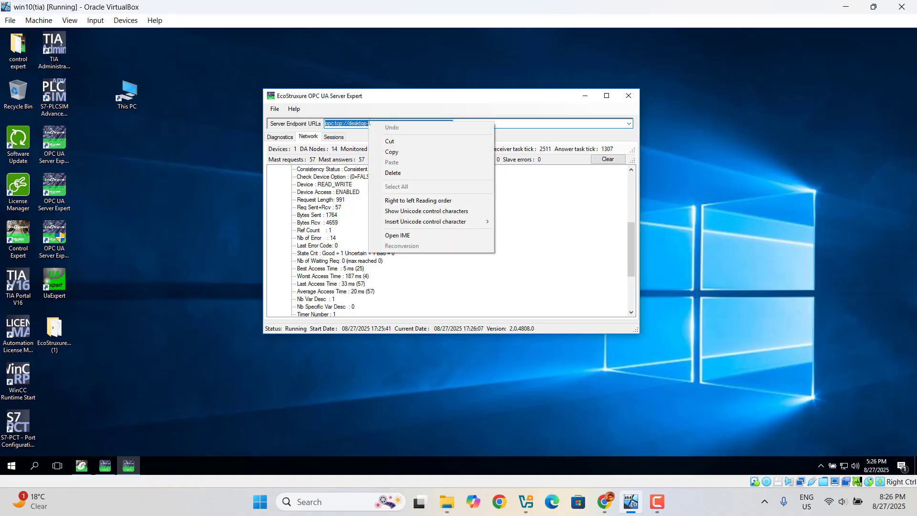
pyautogui.click(393, 152)
pyautogui.click(587, 98)
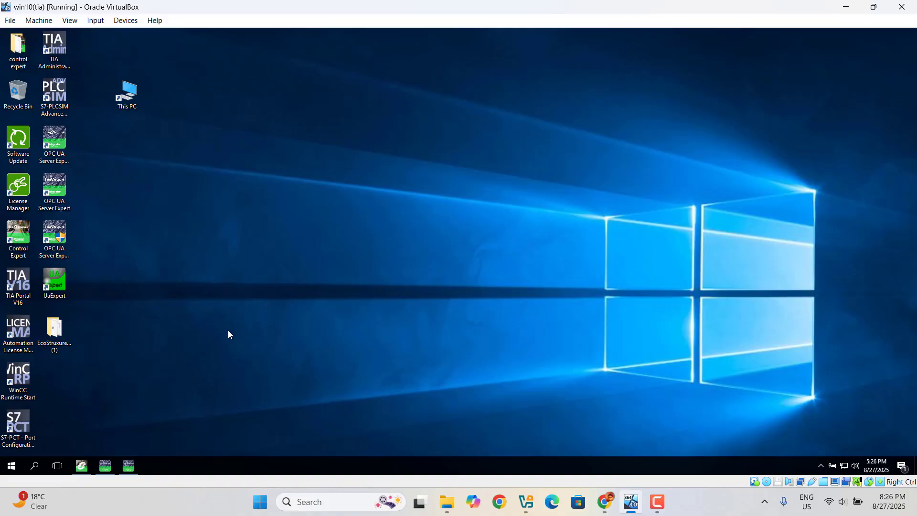
# - Start UaExpert, begin adding a server to the project, and remove the existing OPCUAServerExpert entry from Custom Discovery
pyautogui.doubleClick(56, 287)
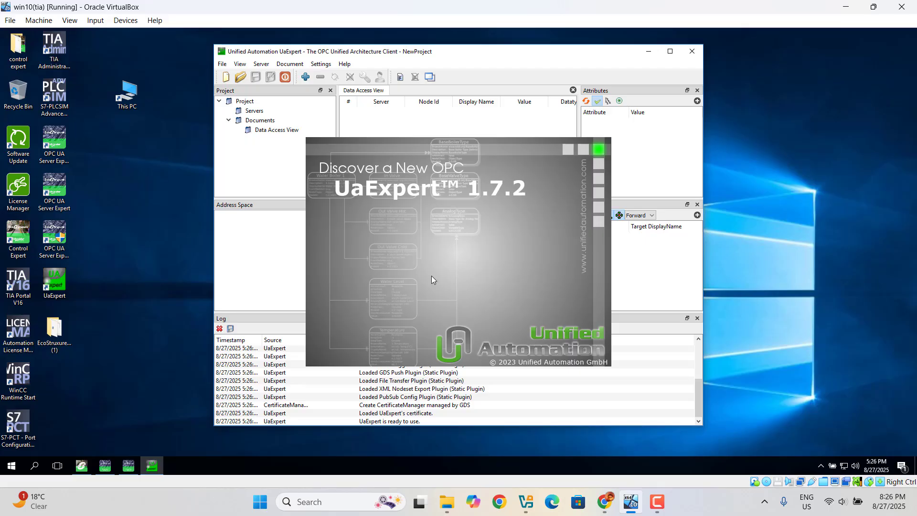
pyautogui.rightClick(253, 111)
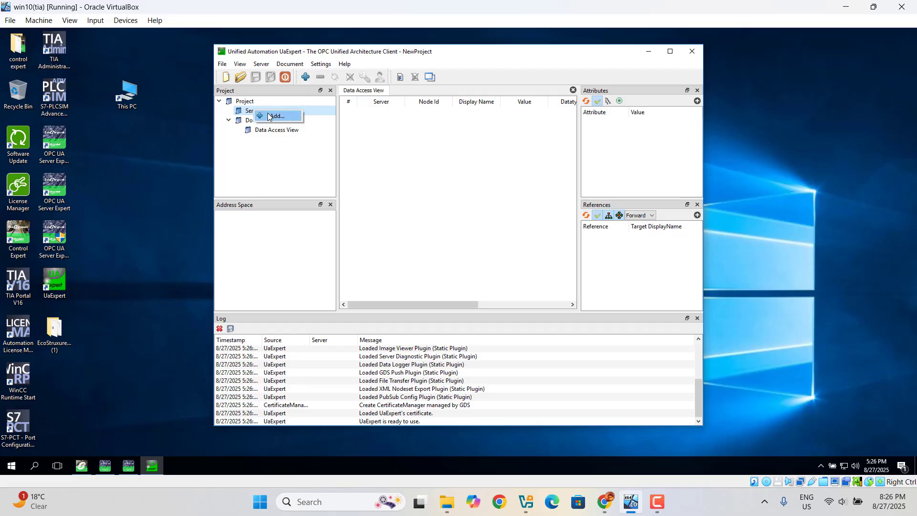
pyautogui.click(269, 117)
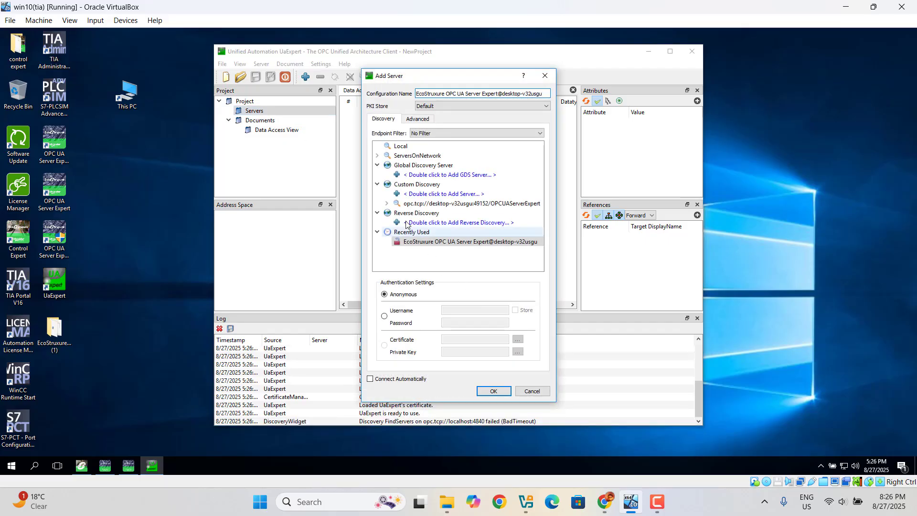
pyautogui.rightClick(419, 205)
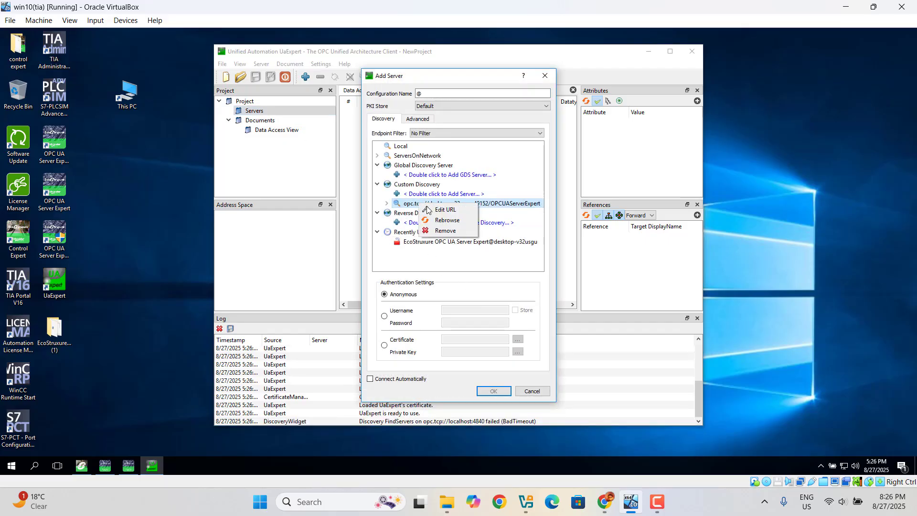
pyautogui.click(446, 232)
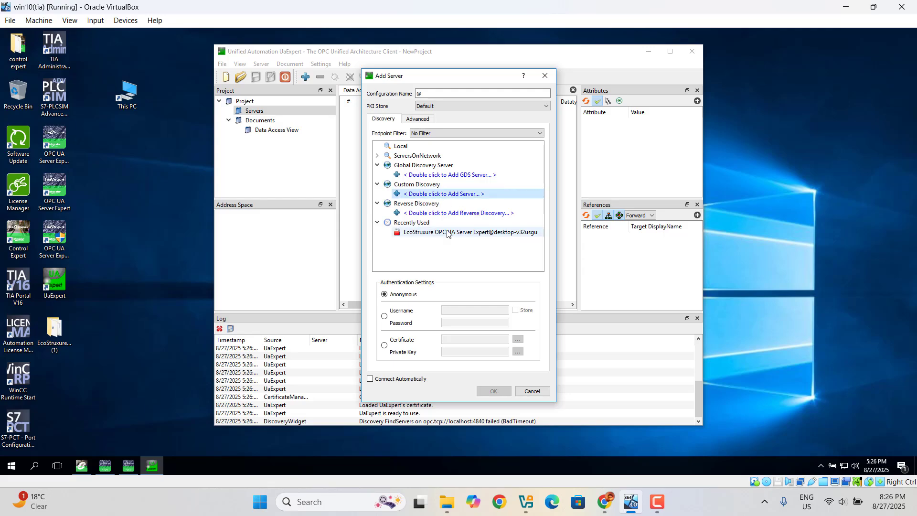
# - Add a Custom Discovery server with the copied URL opc.tcp://desktop-v32usgu:49152/OPCUAServerExpert
pyautogui.doubleClick(430, 195)
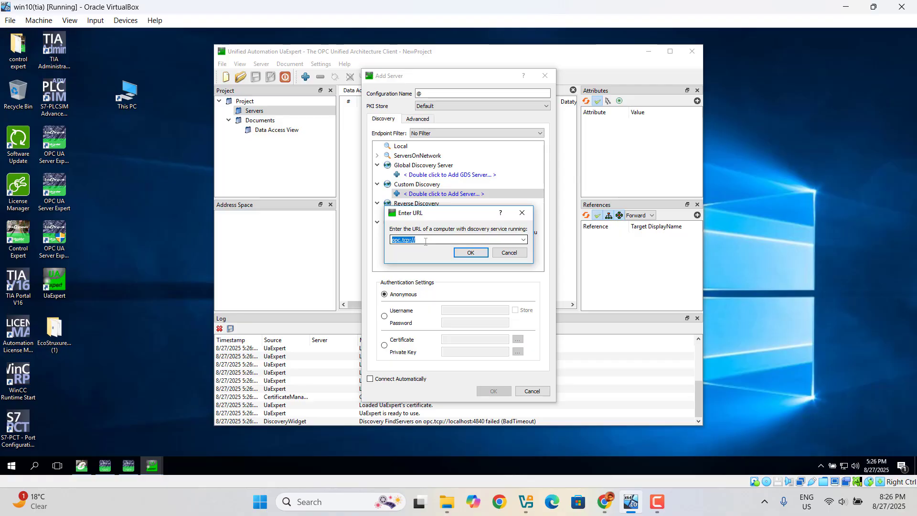
pyautogui.press('BackSpace')
pyautogui.rightClick(425, 241)
pyautogui.click(447, 294)
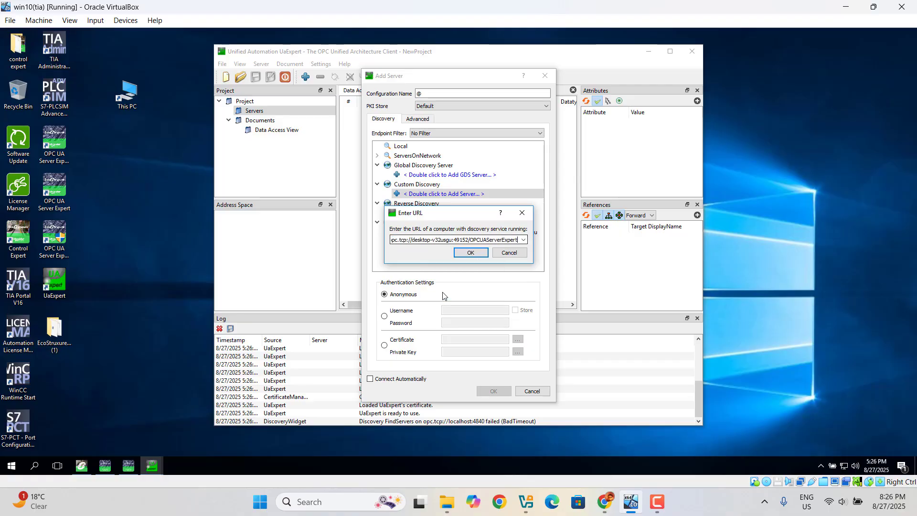
pyautogui.click(471, 252)
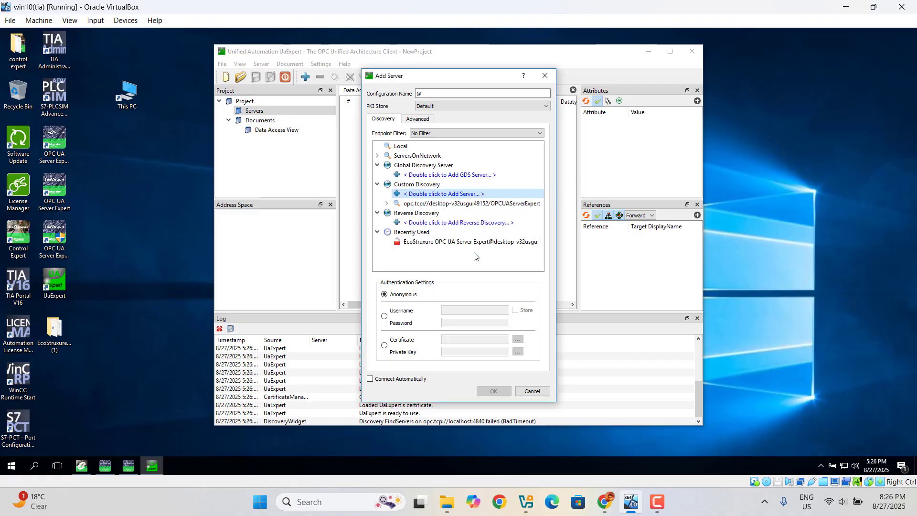
# - Add the first discovered EcoStruxure OPC UA Server Expert using its None - None endpoint with Anonymous authentication, overwriting the recently used configuration
pyautogui.click(387, 203)
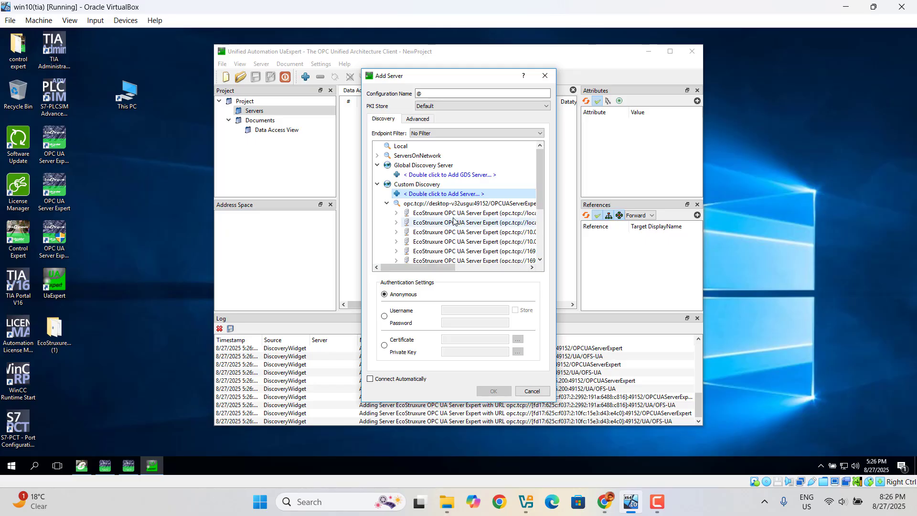
pyautogui.click(453, 215)
pyautogui.click(396, 213)
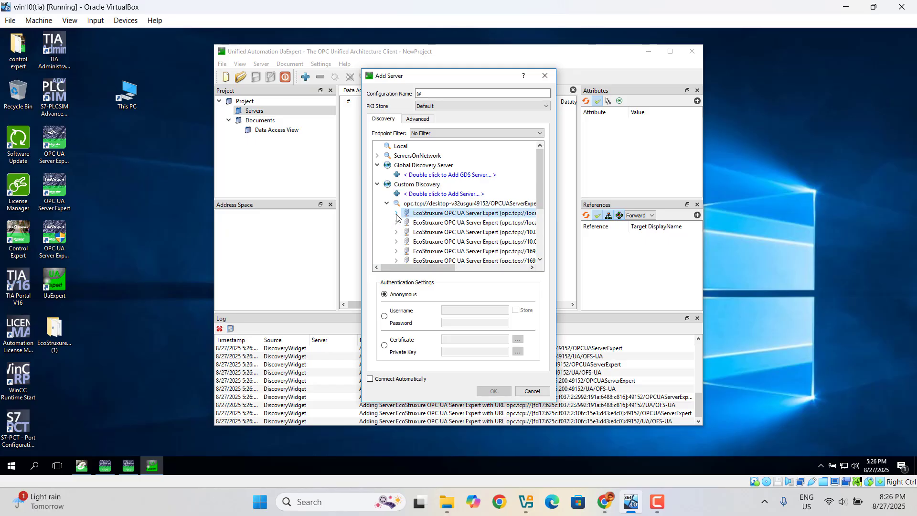
pyautogui.click(438, 242)
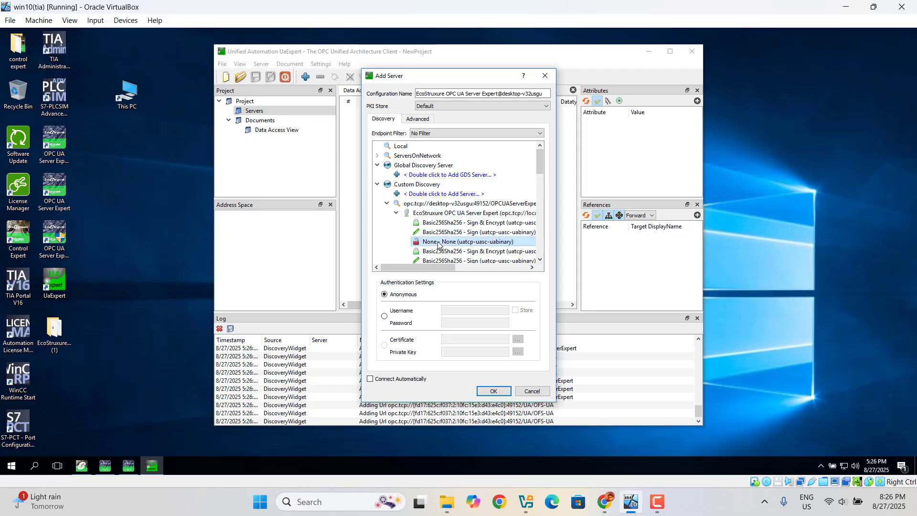
pyautogui.click(500, 392)
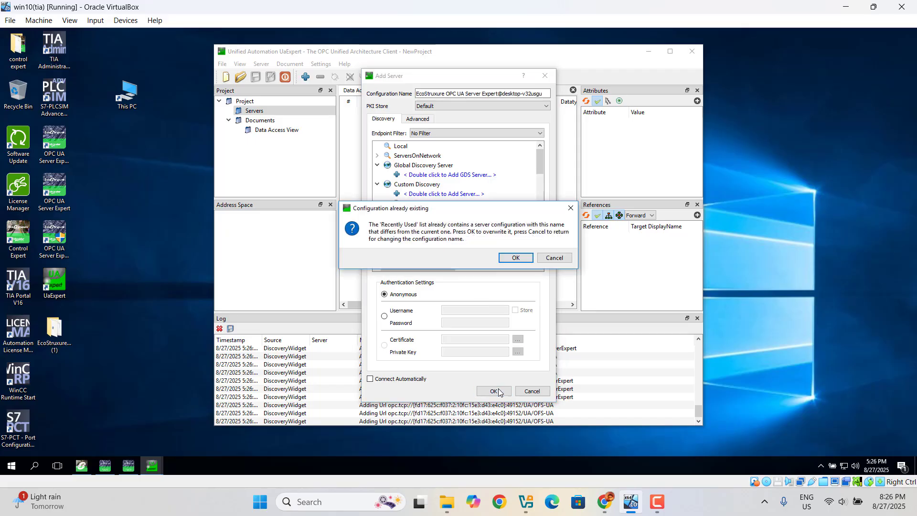
pyautogui.click(519, 258)
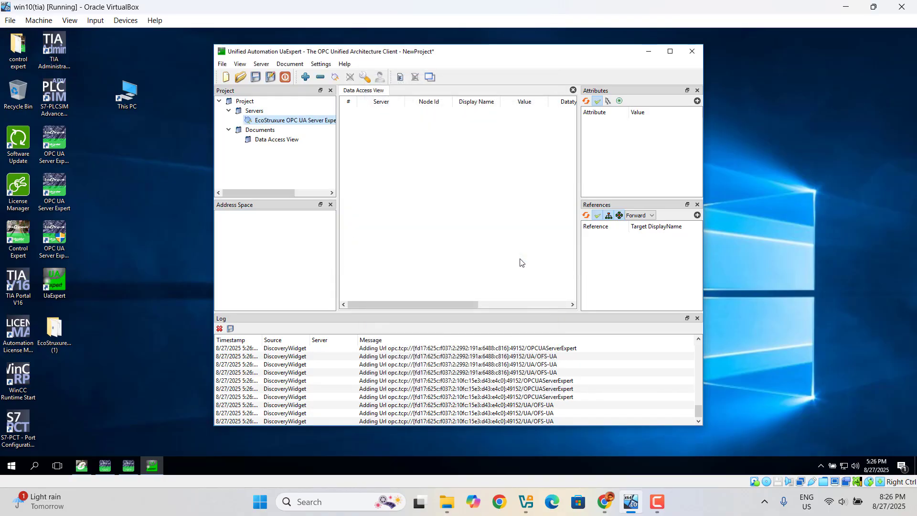
# - Connect to the EcoStruxure OPC UA Server Expert and trust its server certificate
pyautogui.rightClick(304, 122)
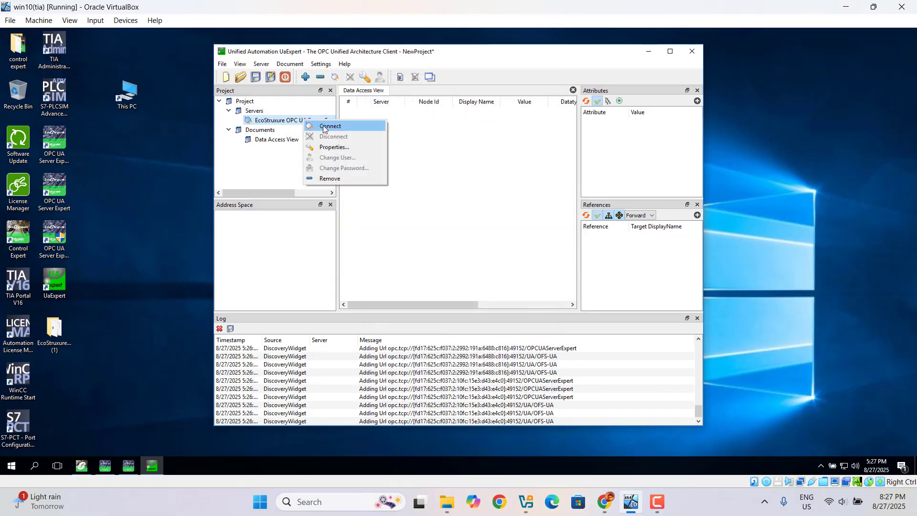
pyautogui.click(322, 127)
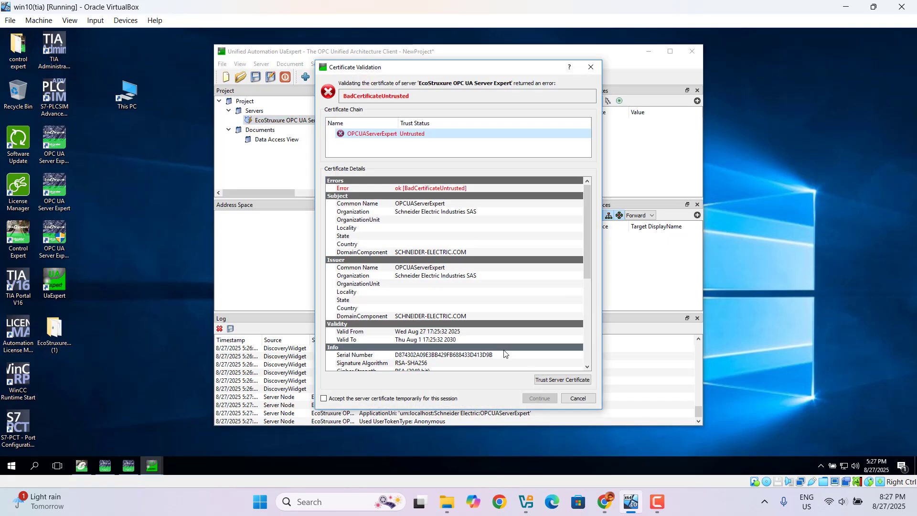
pyautogui.click(560, 382)
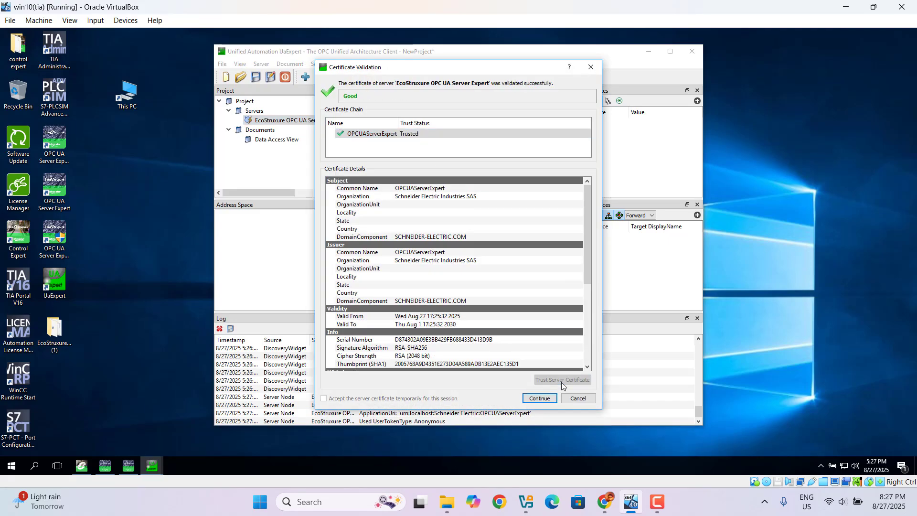
pyautogui.click(540, 399)
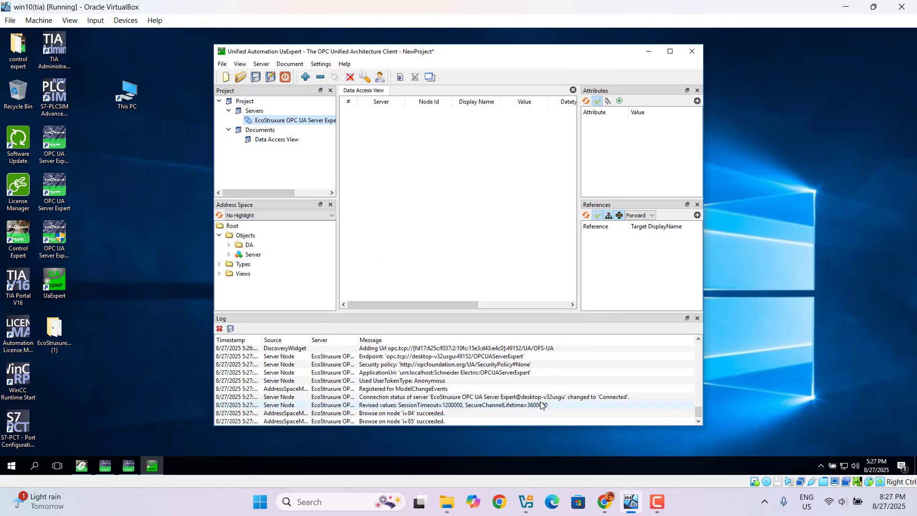
# - Browse the address space, looking briefly into the Server node, and expand the DA and test folders to reach the PLC variables
pyautogui.click(229, 256)
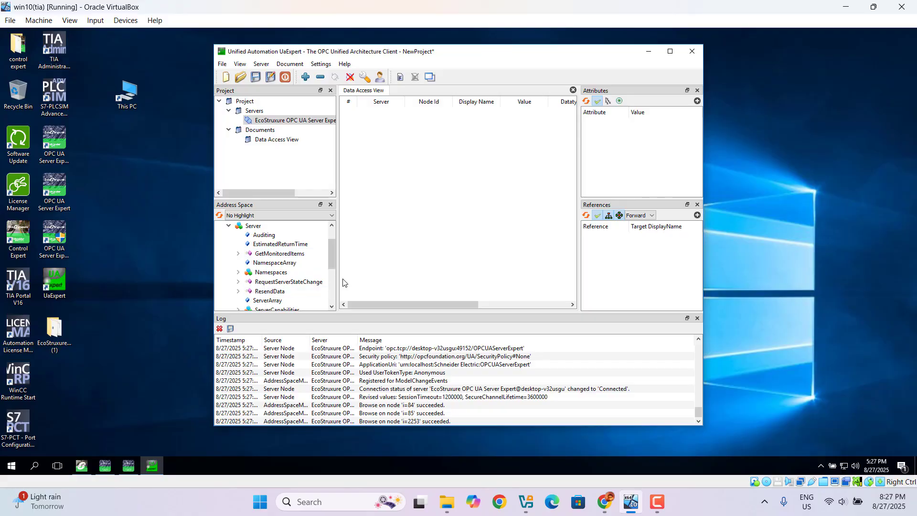
pyautogui.moveTo(333, 264); pyautogui.dragTo(348, 239)
pyautogui.click(229, 254)
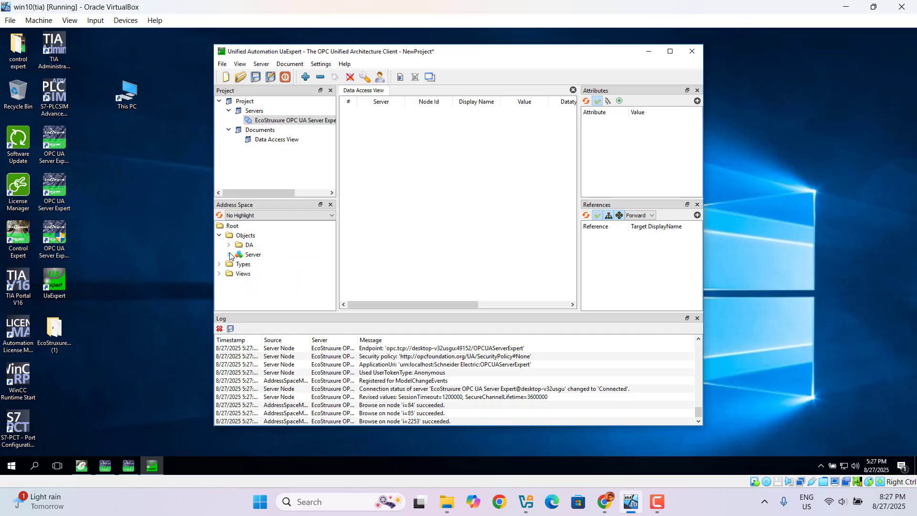
pyautogui.click(229, 246)
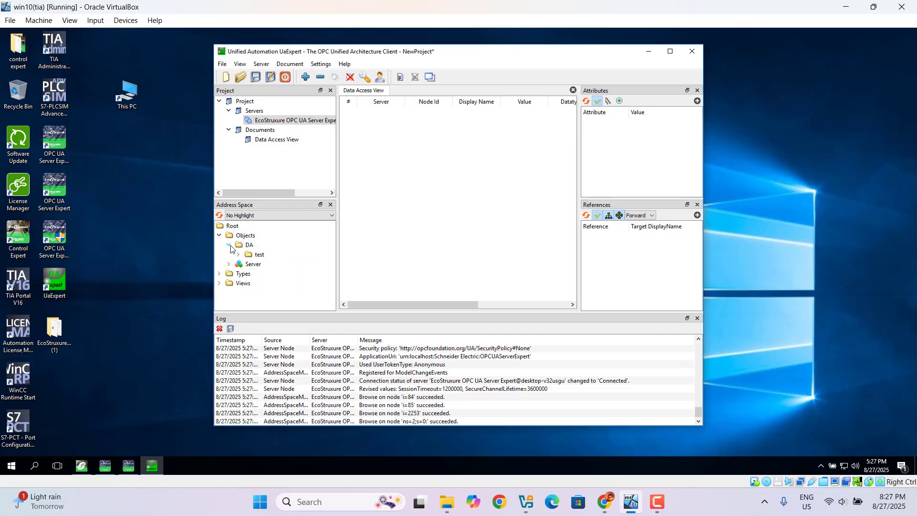
pyautogui.click(239, 255)
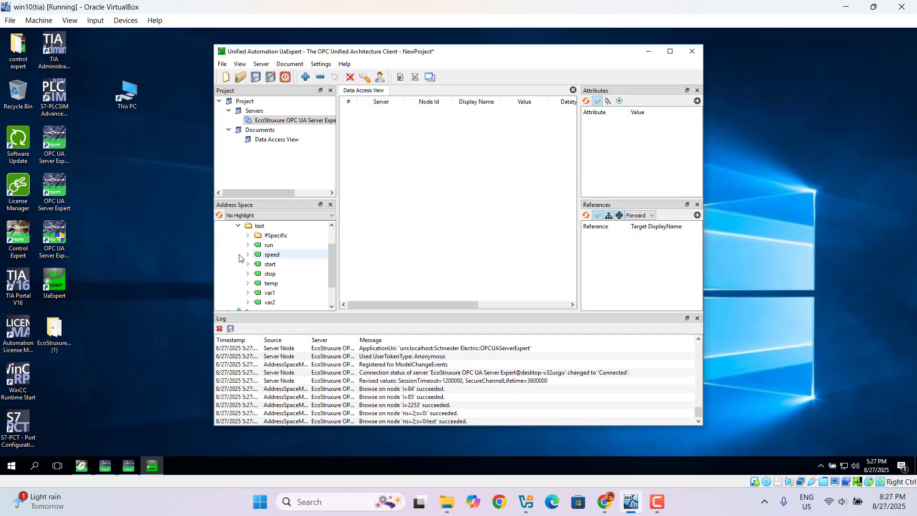
# - Add run, start, stop, speed, var1, var2 and temp to the Data Access View and maximize the UaExpert window
pyautogui.moveTo(267, 247); pyautogui.dragTo(378, 136)
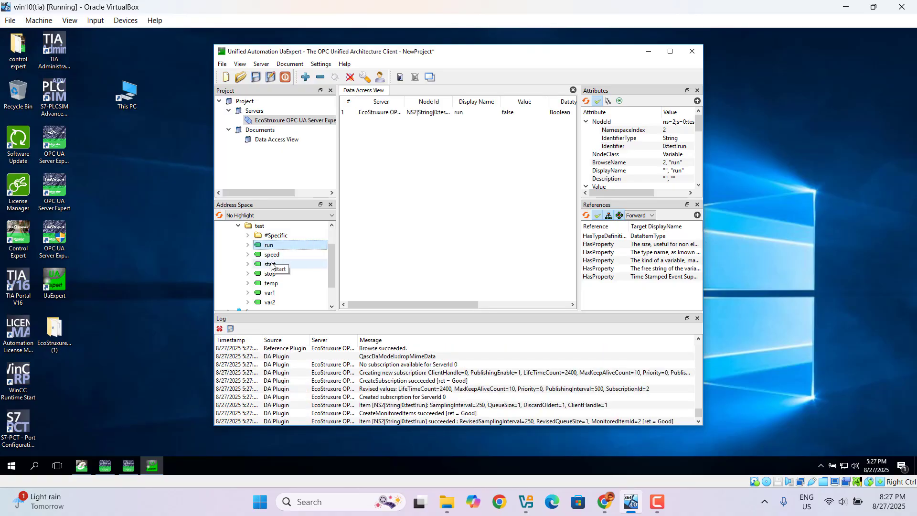
pyautogui.moveTo(270, 264); pyautogui.dragTo(368, 143)
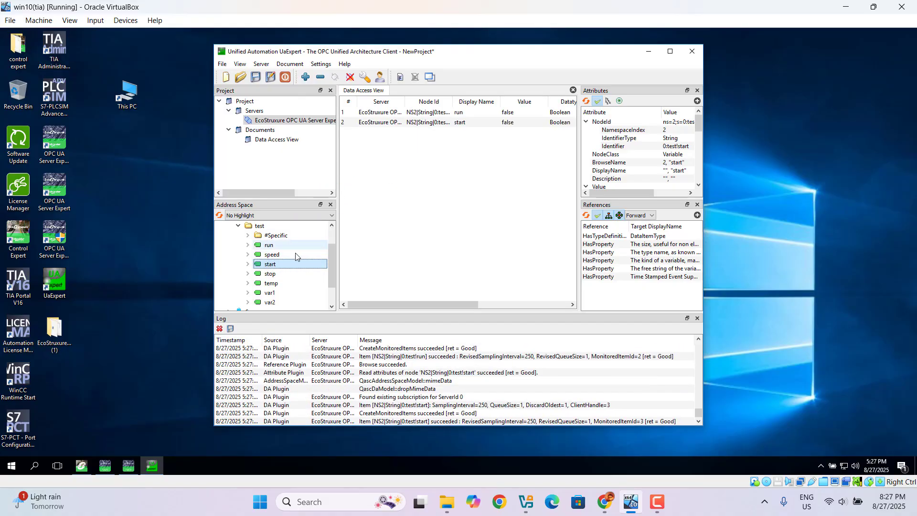
pyautogui.click(271, 276)
pyautogui.moveTo(271, 277); pyautogui.dragTo(365, 158)
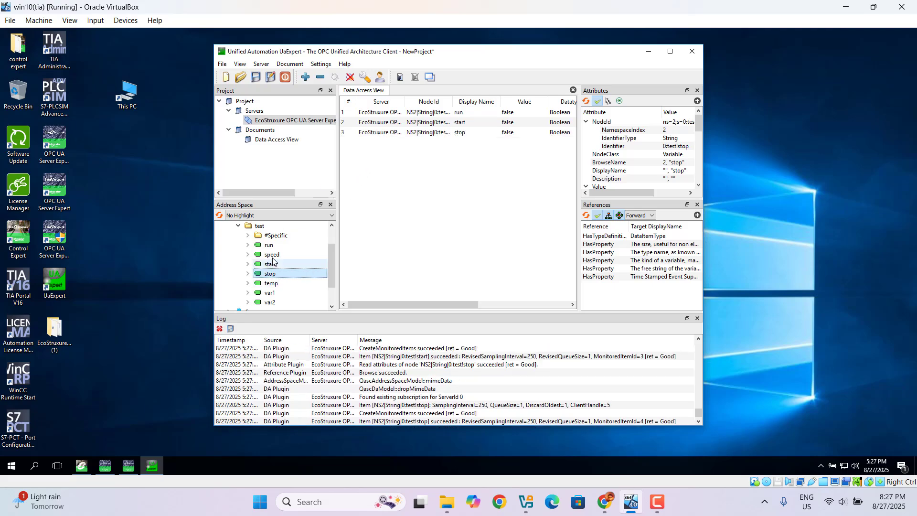
pyautogui.moveTo(272, 254); pyautogui.dragTo(371, 162)
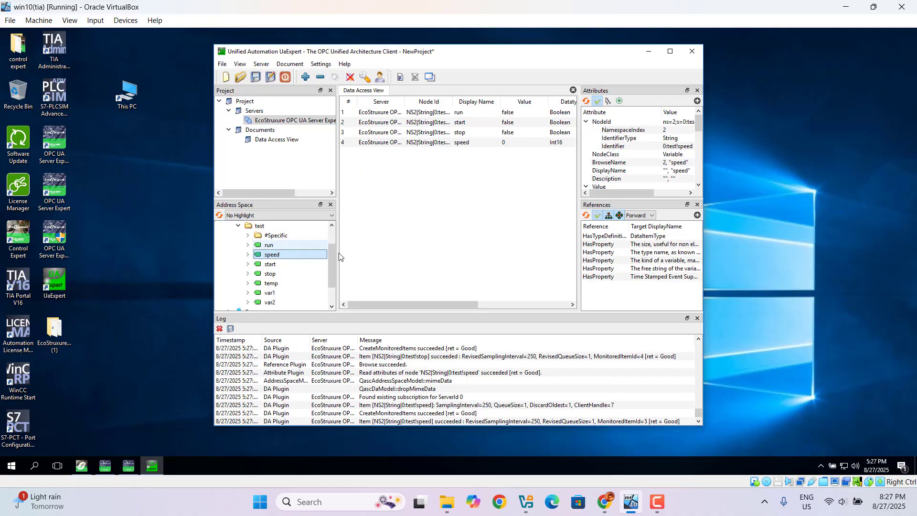
pyautogui.click(271, 293)
pyautogui.moveTo(271, 296); pyautogui.dragTo(372, 165)
pyautogui.moveTo(270, 302); pyautogui.dragTo(348, 174)
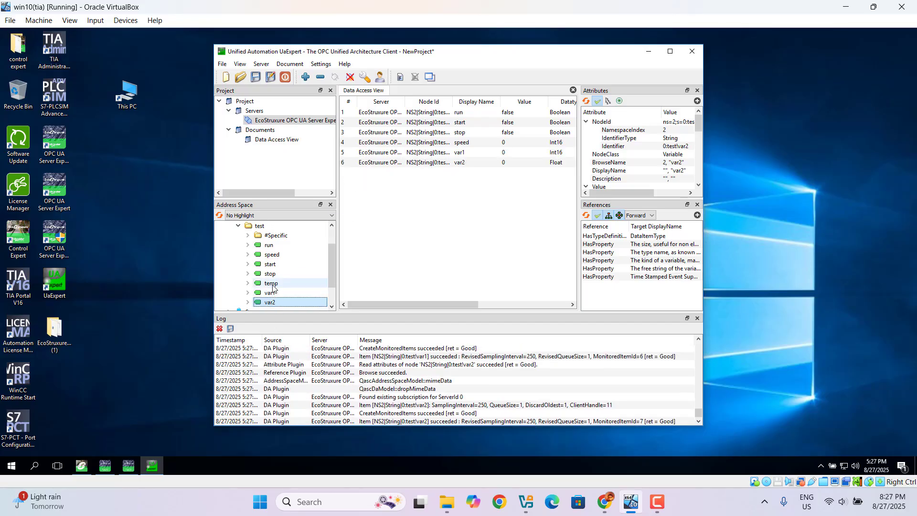
pyautogui.moveTo(271, 284); pyautogui.dragTo(365, 184)
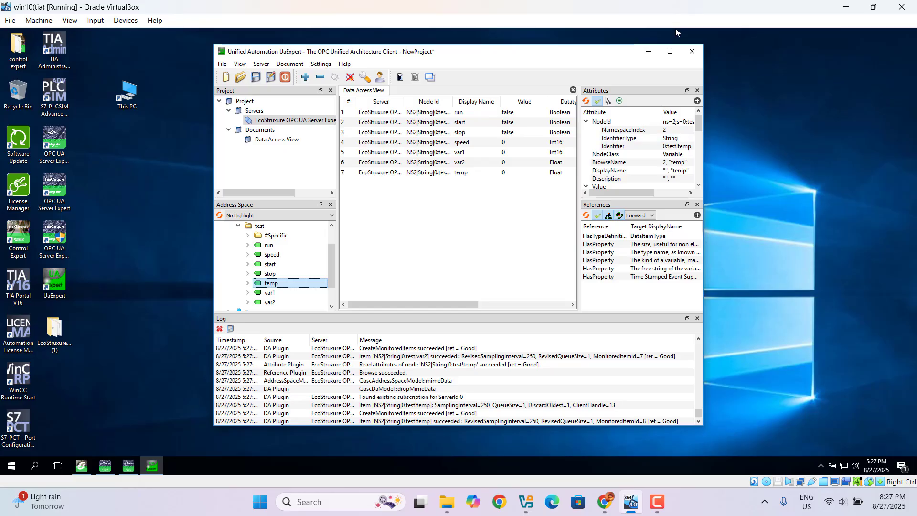
pyautogui.click(671, 53)
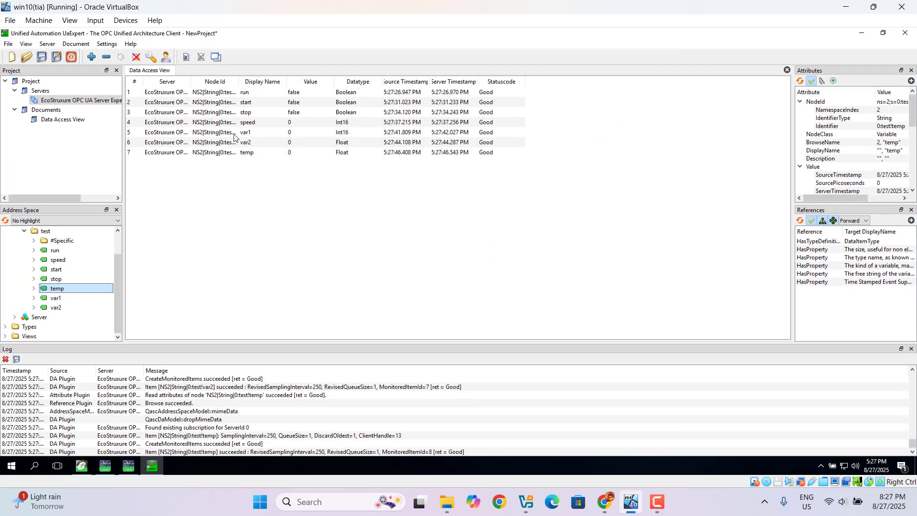
# - Switch to Control Expert, open the animation table named Table, and turn on its Modification mode
pyautogui.click(81, 469)
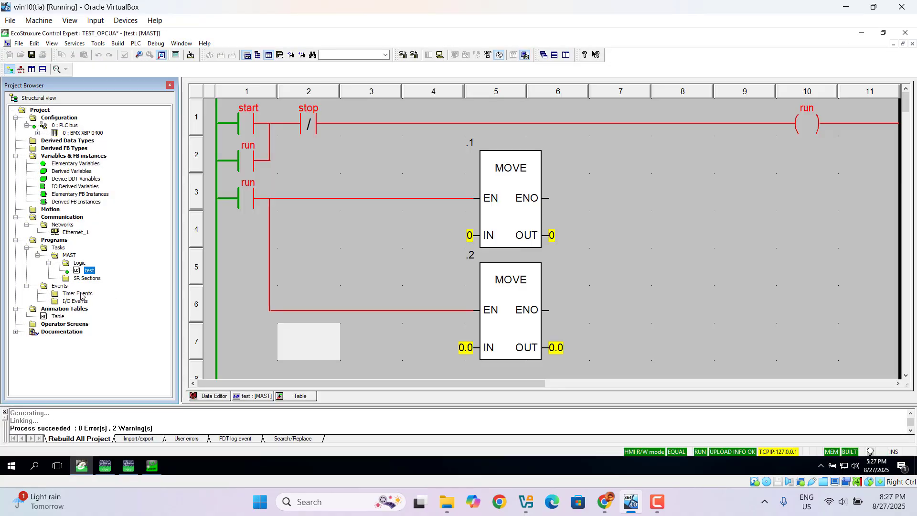
pyautogui.doubleClick(58, 317)
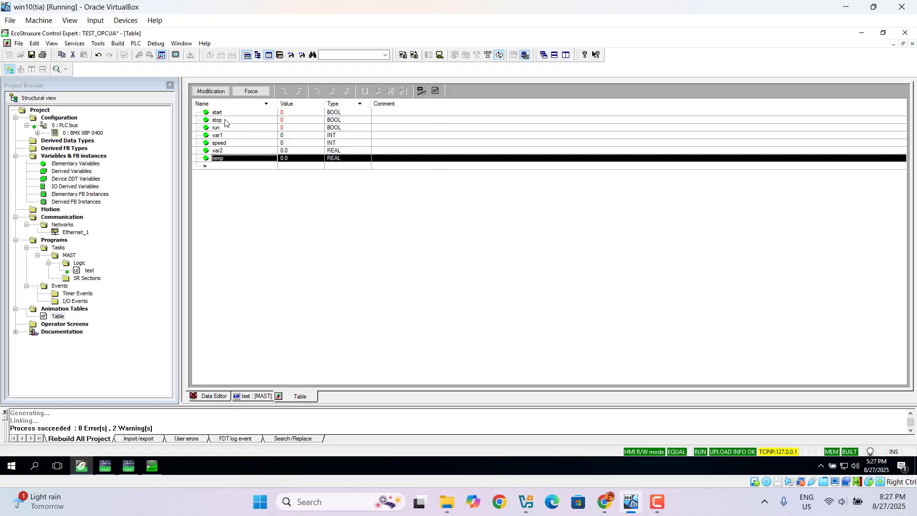
pyautogui.click(221, 91)
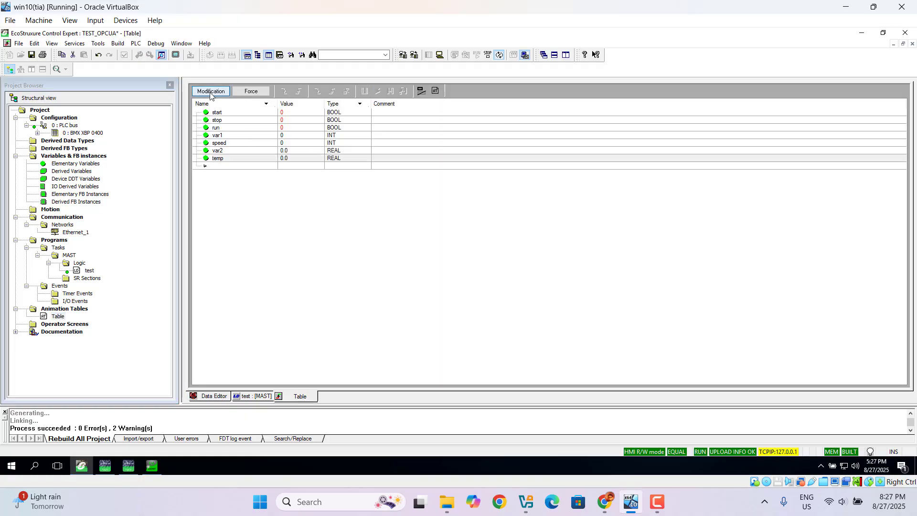
# - In the animation table, set start to 1, var1 to 123 and var2 to 45.67
pyautogui.click(294, 113)
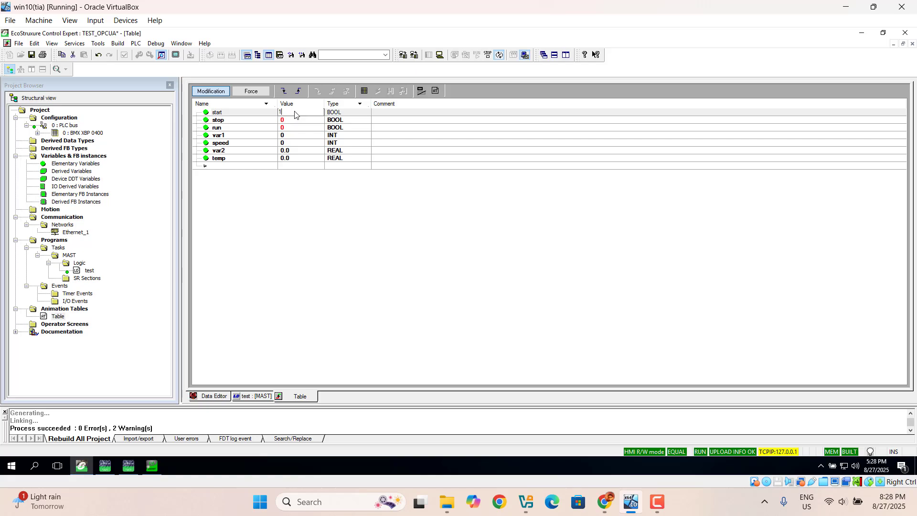
pyautogui.write('1')
pyautogui.press('Return')
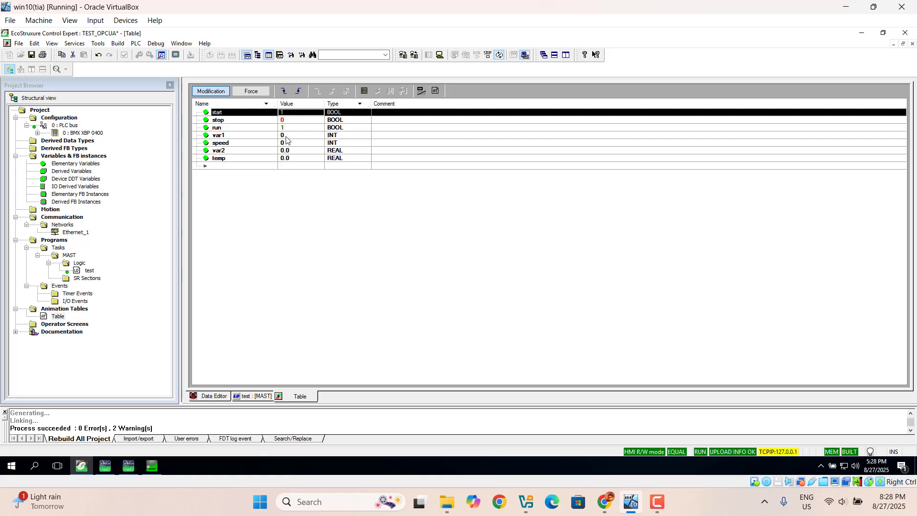
pyautogui.click(285, 136)
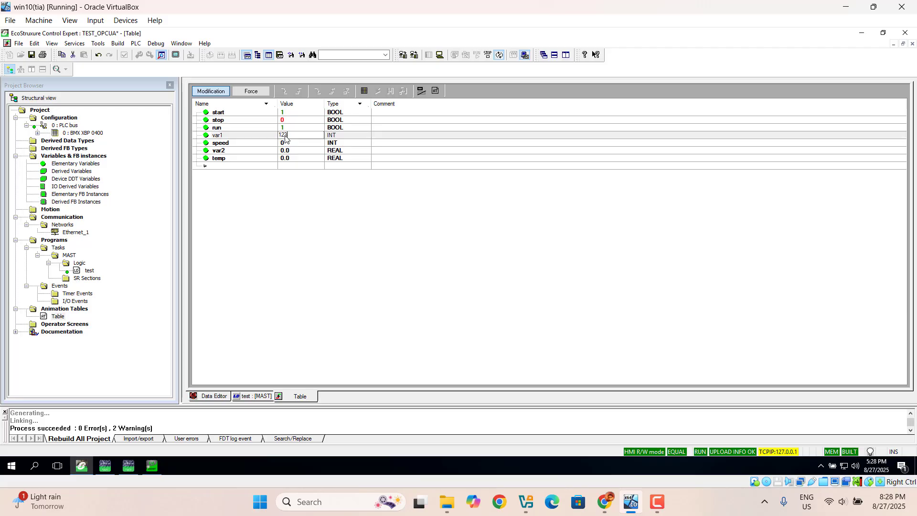
pyautogui.press('Return')
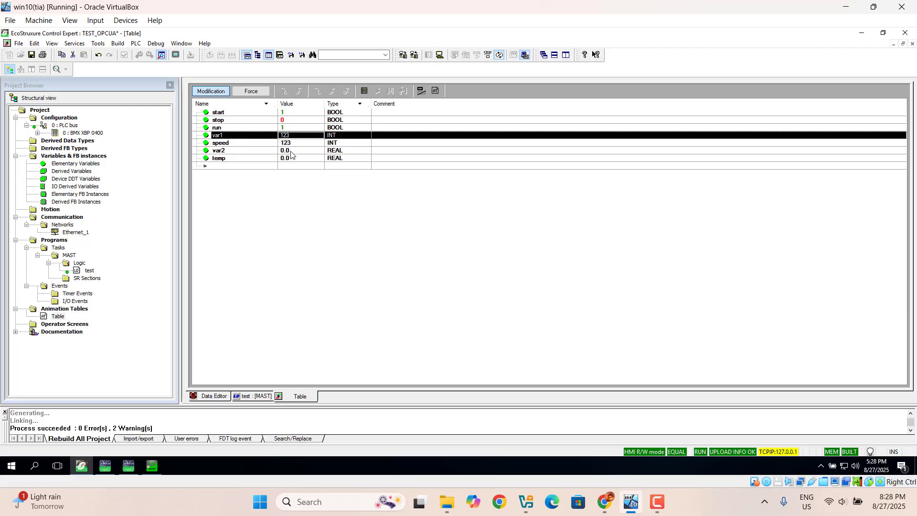
pyautogui.click(291, 154)
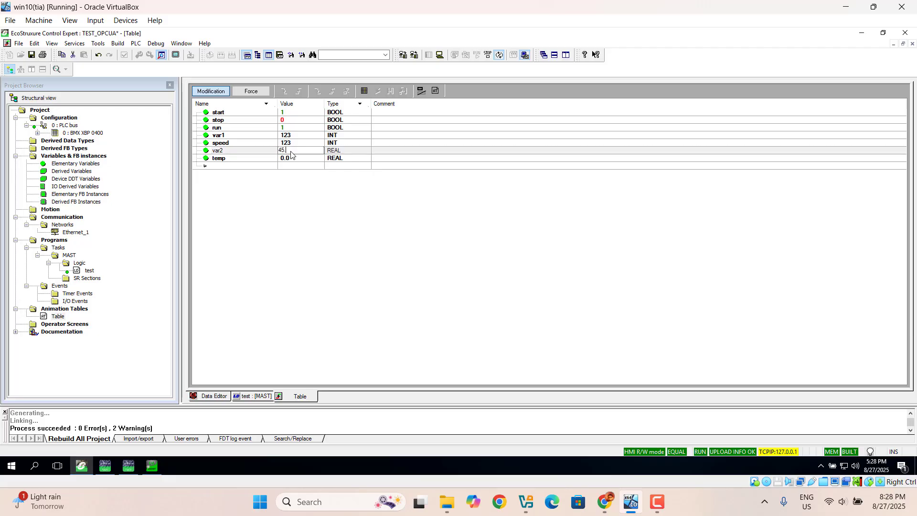
pyautogui.press('Return')
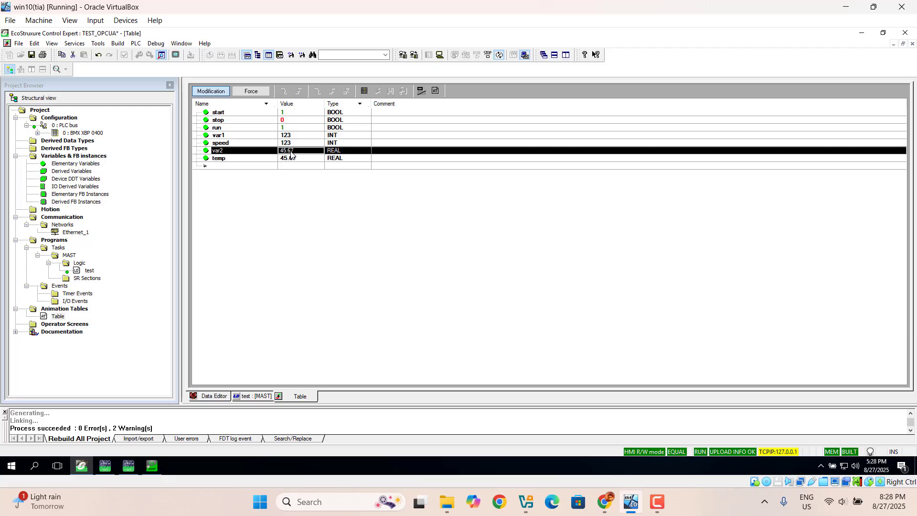
# - Switch to UaExpert, check the live variable values in the Data Access View, and restore the window from its maximized size
pyautogui.click(153, 467)
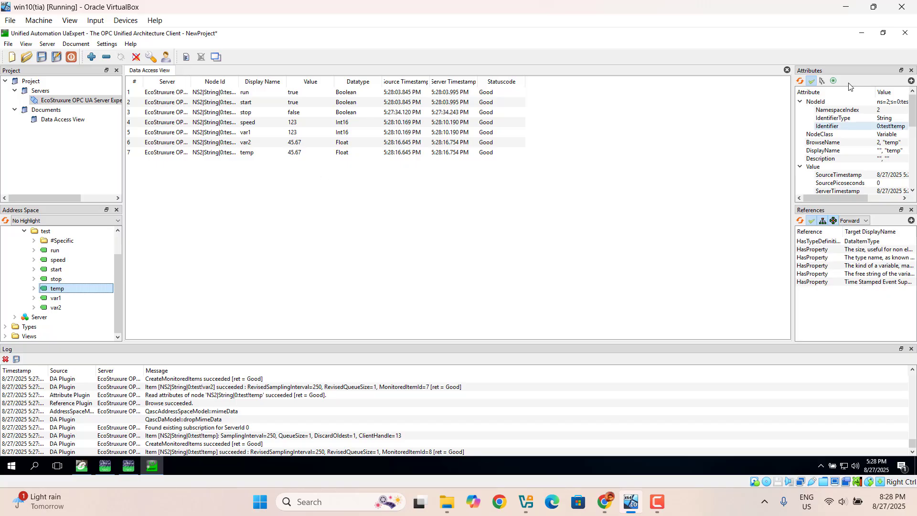
pyautogui.click(883, 33)
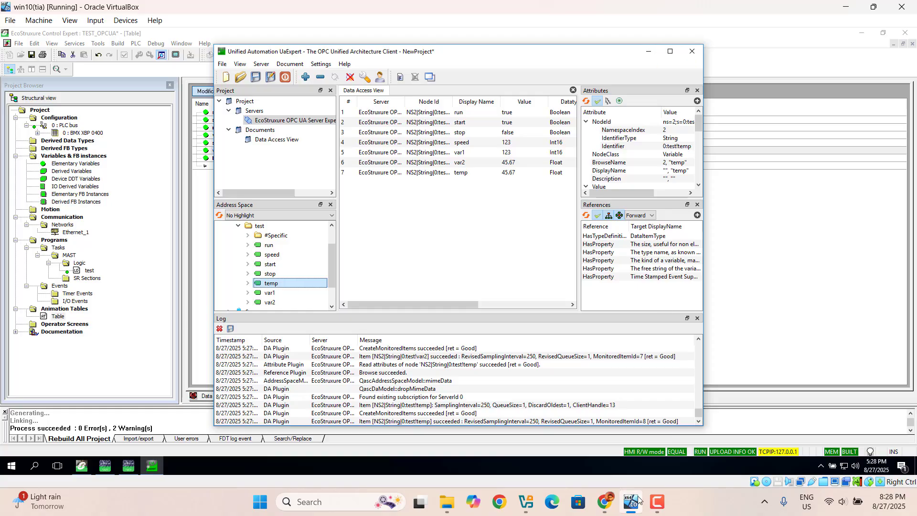
pyautogui.click(657, 509)
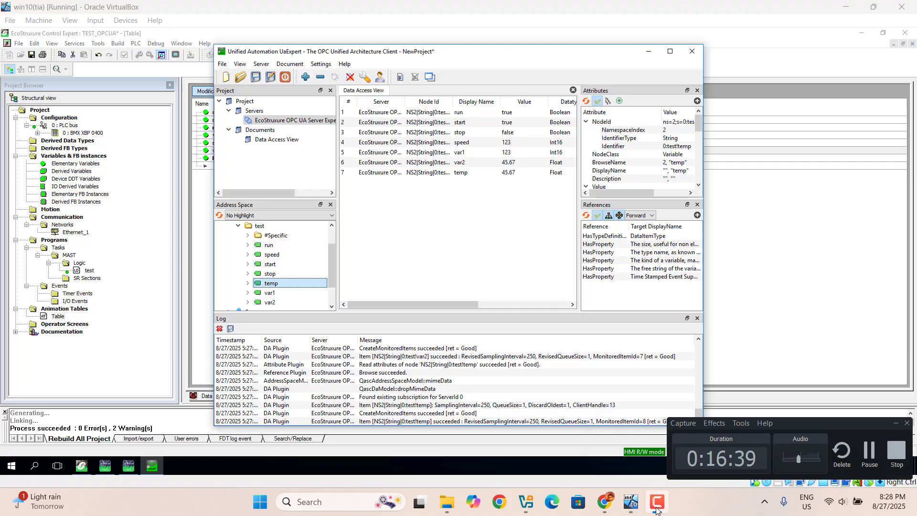